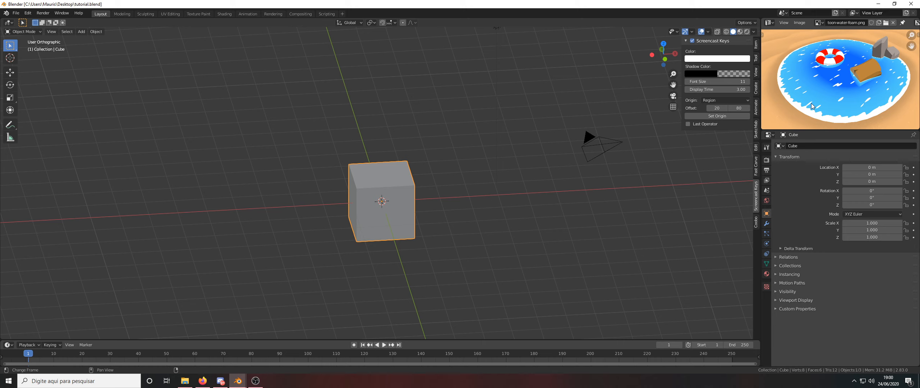
Step: Delete the default cube from the scene
mouse_move(426, 146)
middle_mouse_down()
mouse_move(435, 154)
mouse_move(425, 149)
middle_mouse_up()
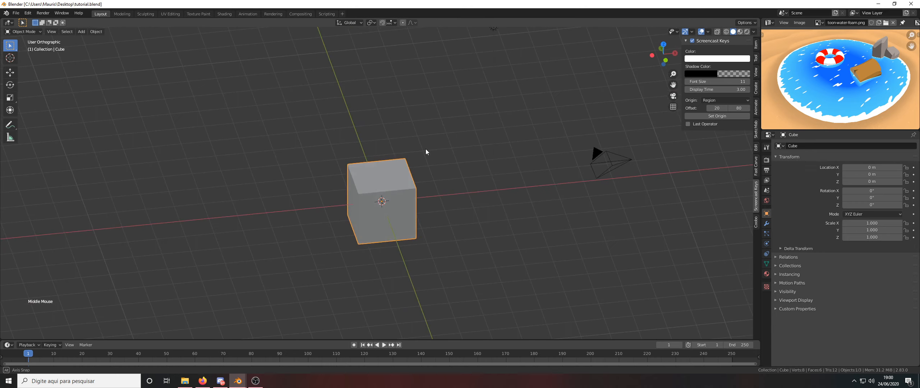
scroll(426, 149, "down", 3)
scroll(316, 197, "up", 1)
middle_click_drag(329, 174, 331, 172)
scroll(413, 166, "up", 3)
middle_click_drag(413, 166, 412, 160)
key("x")
left_click(415, 159)
Step: Add a mesh circle with 32 vertices and a 1 m radius at the scene origin
scroll(414, 159, "up", 1)
key("shift+a")
mouse_move(412, 159)
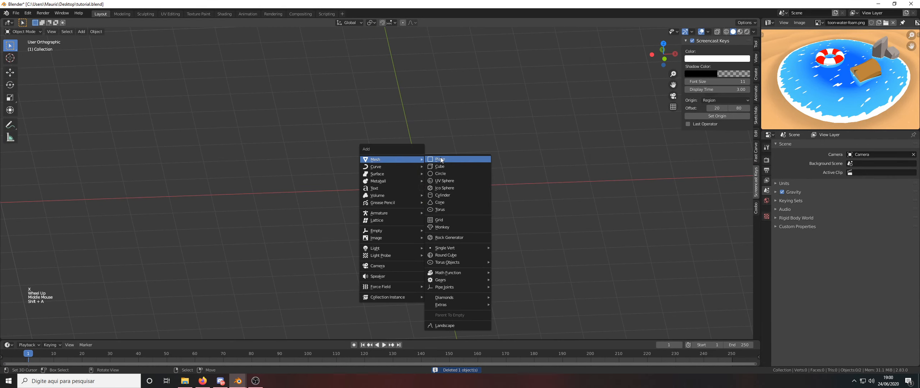
left_click(443, 172)
middle_click_drag(442, 172, 445, 189)
key("s")
key("Escape")
key("s")
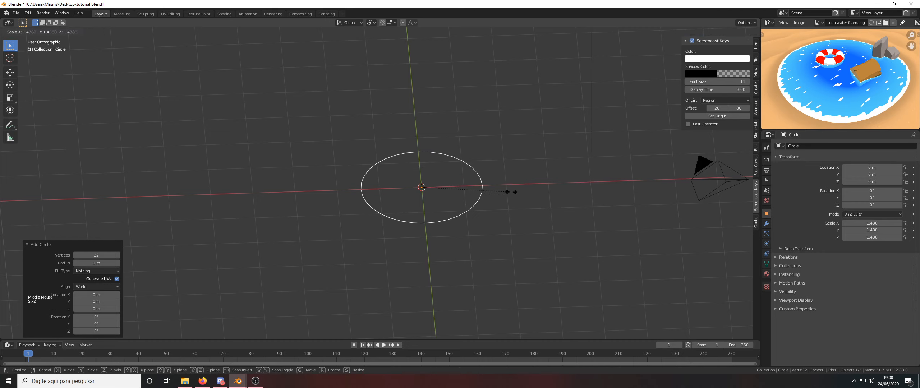
key("Escape")
Step: Fill the circle with a face in Edit Mode, scale it up about 3.48 times and return to Object Mode
key("Tab")
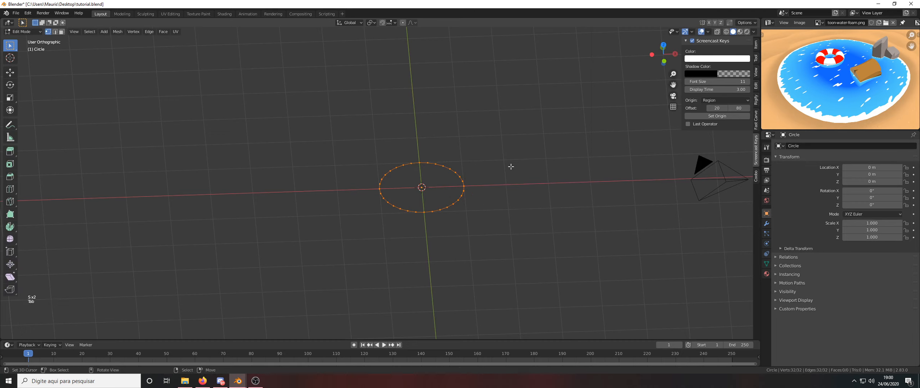
middle_click_drag(420, 189, 412, 185)
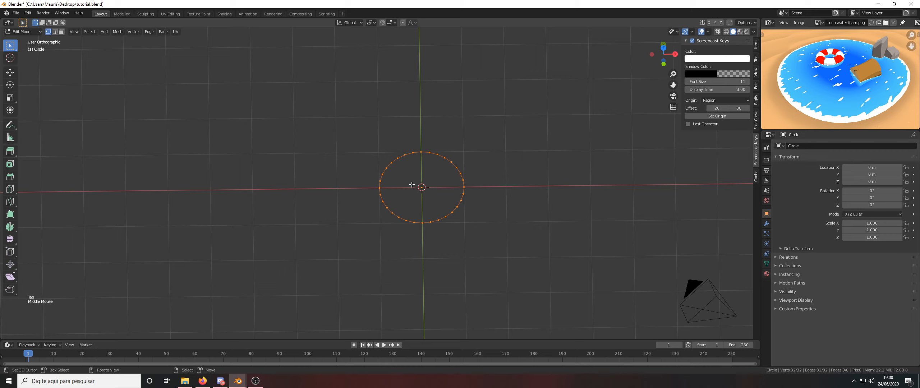
key("f")
key("s")
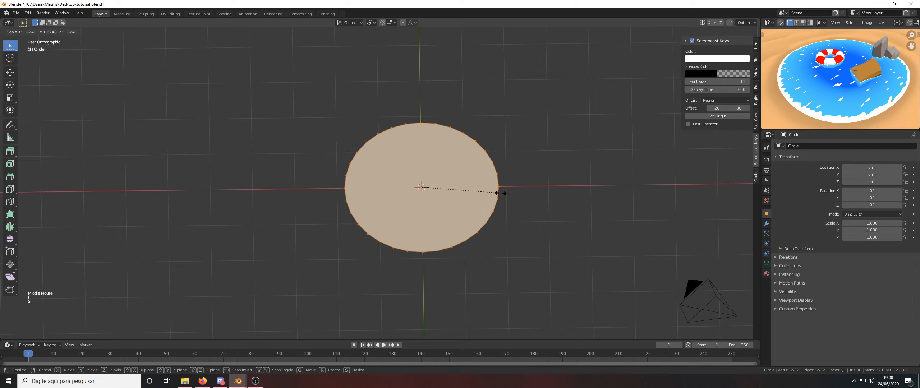
left_click(573, 179)
middle_click_drag(481, 197, 488, 177)
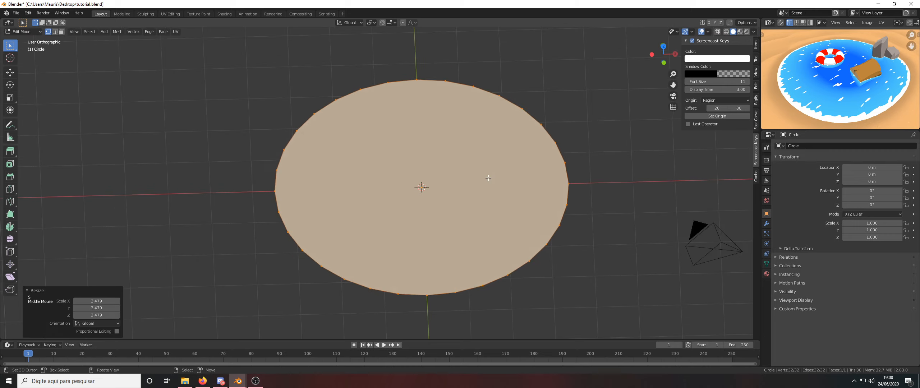
key("Tab")
middle_click_drag(488, 140, 491, 130)
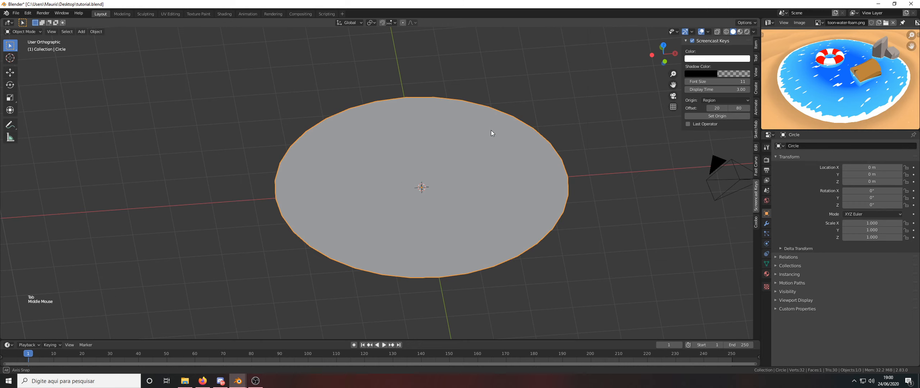
Step: Switch to the Shading workspace and create a new node-based material on the circle
left_click(226, 14)
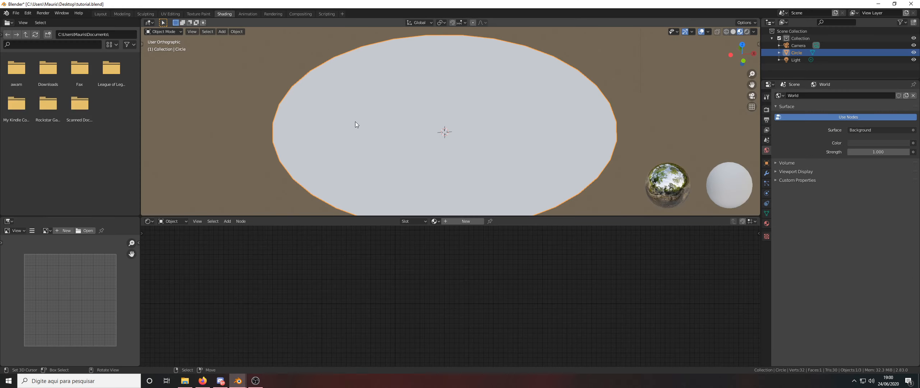
left_click(459, 220)
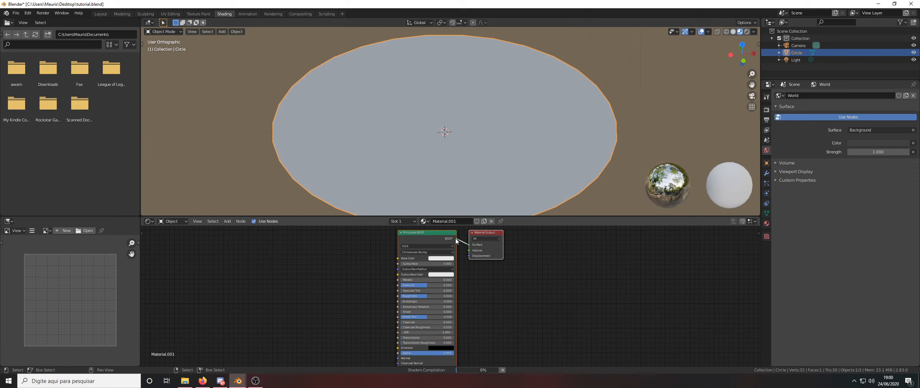
middle_click_drag(389, 161, 402, 159)
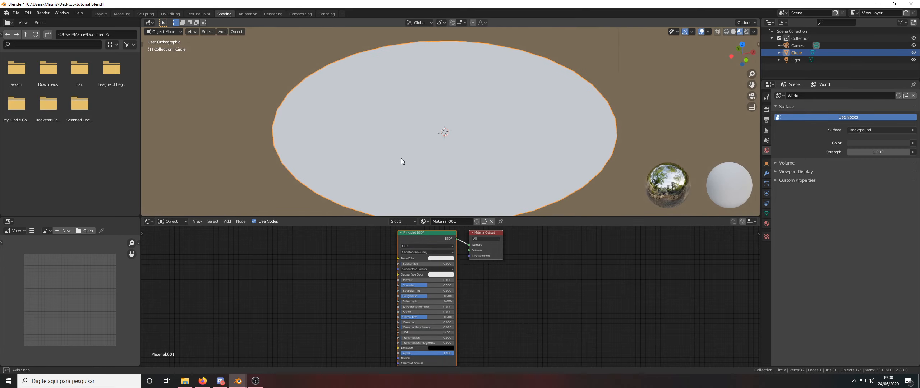
left_click_drag(420, 238, 414, 240)
left_click(414, 240)
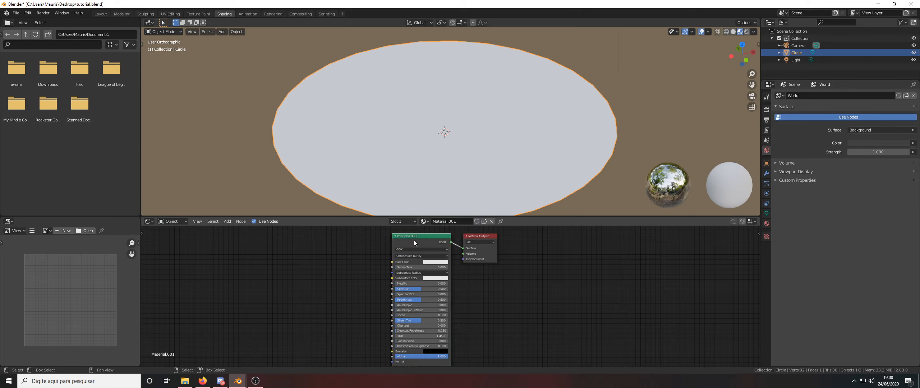
Step: Load toon-water-foam.png from the Desktop as a reference image in the Image Editor
left_click(89, 232)
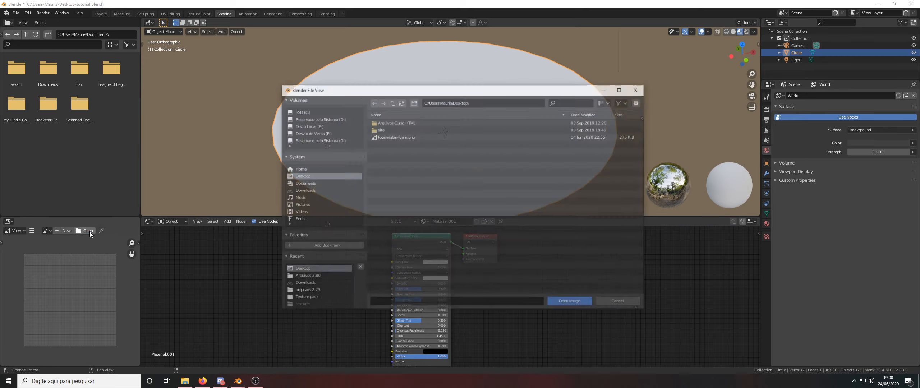
left_click(417, 137)
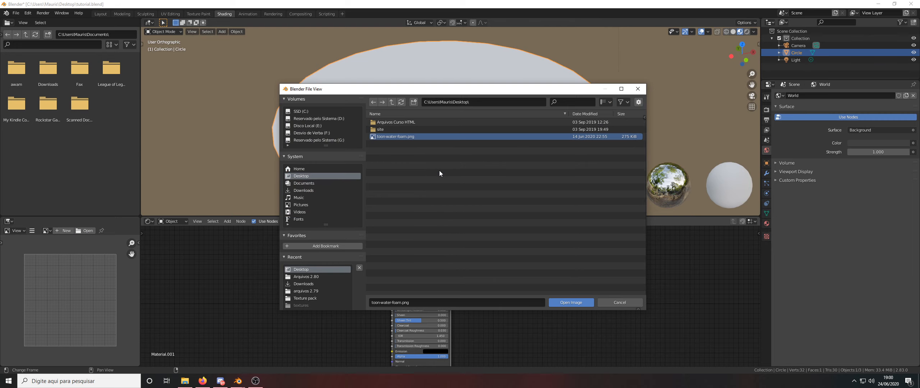
left_click(566, 302)
scroll(61, 308, "down", 3)
scroll(62, 308, "up", 3)
key("Home")
Step: Move the Principled BSDF node farther from the Material Output node to open up space between them
left_click_drag(420, 242, 312, 235)
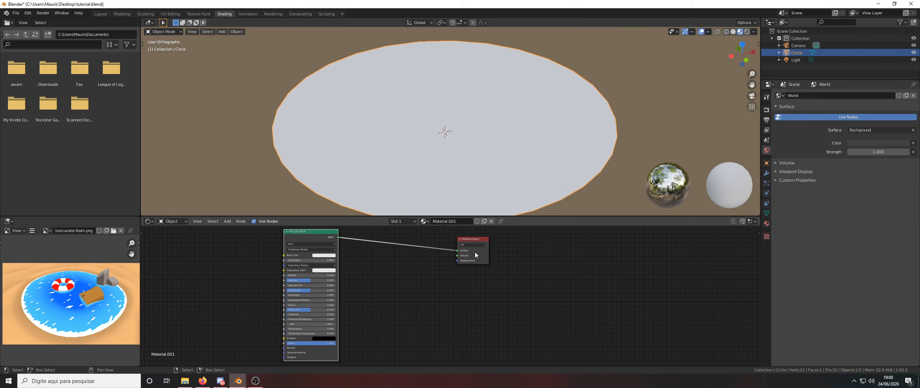
key("Home")
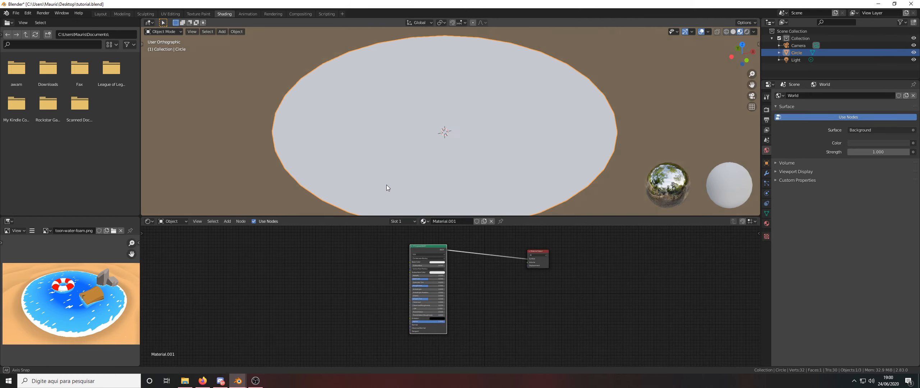
scroll(408, 187, "down", 2)
scroll(406, 184, "up", 1)
left_click(357, 289)
middle_click_drag(349, 300, 389, 281)
scroll(351, 282, "up", 1)
scroll(352, 278, "up", 1)
Step: Add a Texture Coordinate node to the circle's material, well ahead of the Principled BSDF node
key("shift+a")
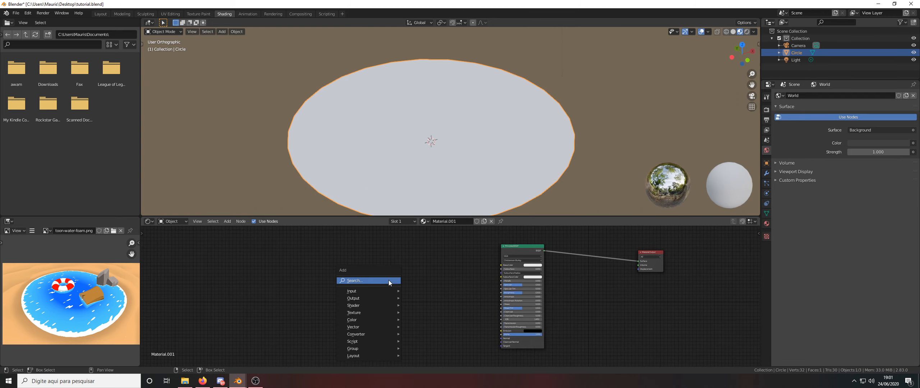
left_click(390, 281)
type("textur")
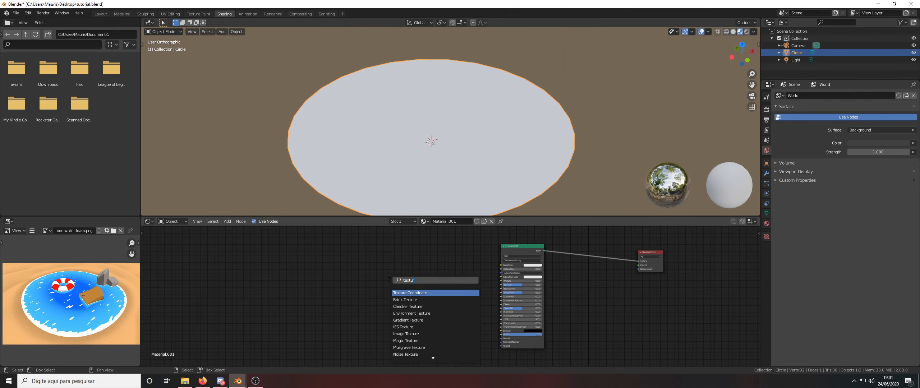
key("Return")
left_click(272, 260)
Step: Add a Mapping node between the Texture Coordinate and Principled BSDF nodes
key("shift+a")
left_click(348, 263)
type("mapping")
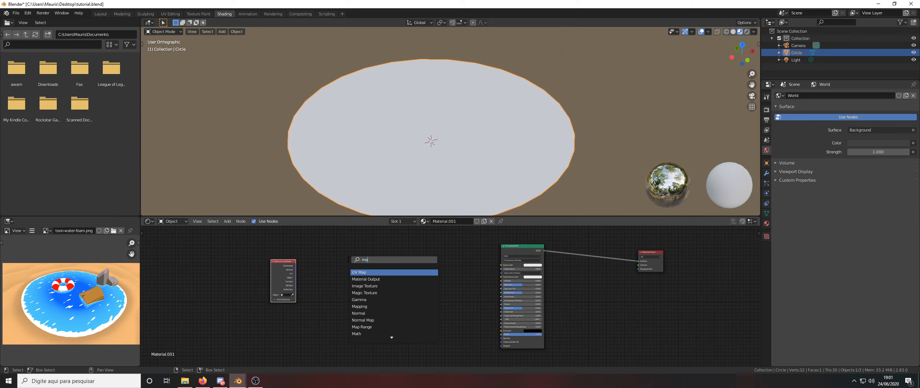
key("Return")
left_click(333, 269)
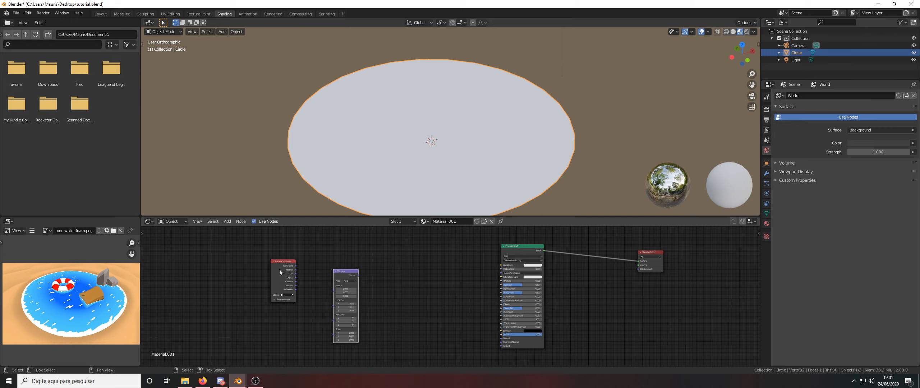
Step: Duplicate the Texture Coordinate and Mapping nodes together and place the copy below the originals
scroll(308, 280, "up", 1)
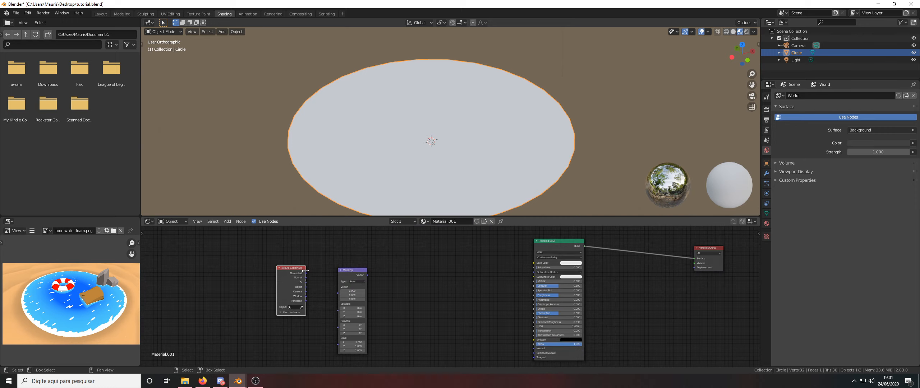
left_click_drag(306, 275, 338, 293)
scroll(324, 268, "down", 3)
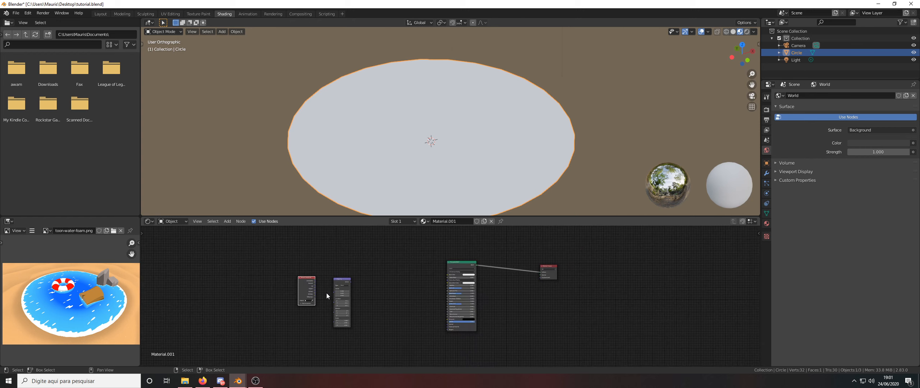
left_click_drag(283, 258, 364, 317)
scroll(364, 311, "up", 1)
middle_click_drag(363, 311, 359, 284)
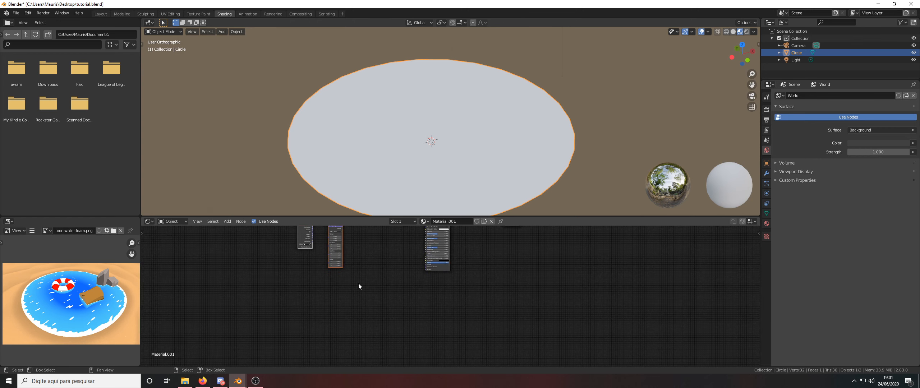
key("shift+d")
left_click(353, 348)
middle_click_drag(346, 331, 360, 310)
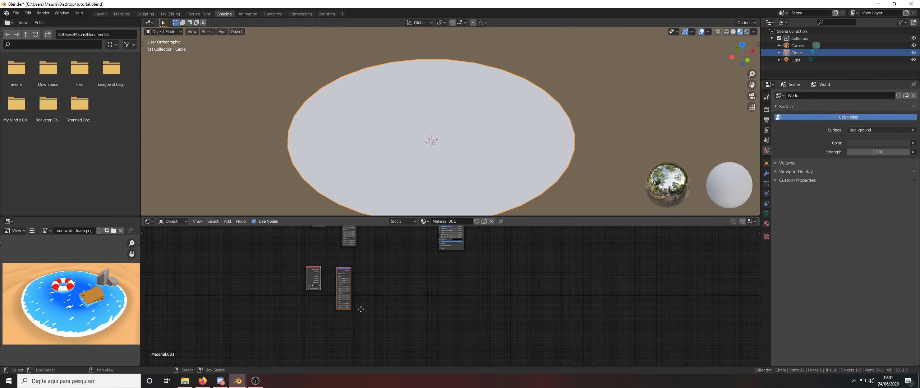
Step: Make two more copies of the Texture Coordinate and Mapping pair, stacked below the previous ones
key("shift+d")
left_click(363, 364)
key("shift+d")
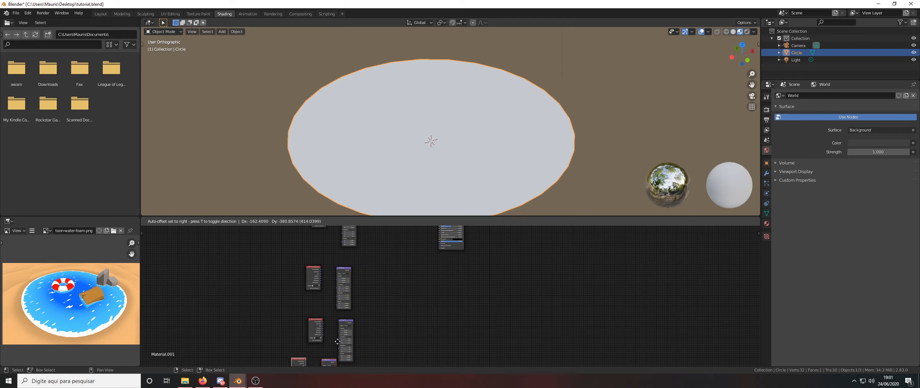
left_click(356, 350)
scroll(357, 348, "down", 5)
middle_click_drag(360, 332, 360, 312)
left_click(372, 304)
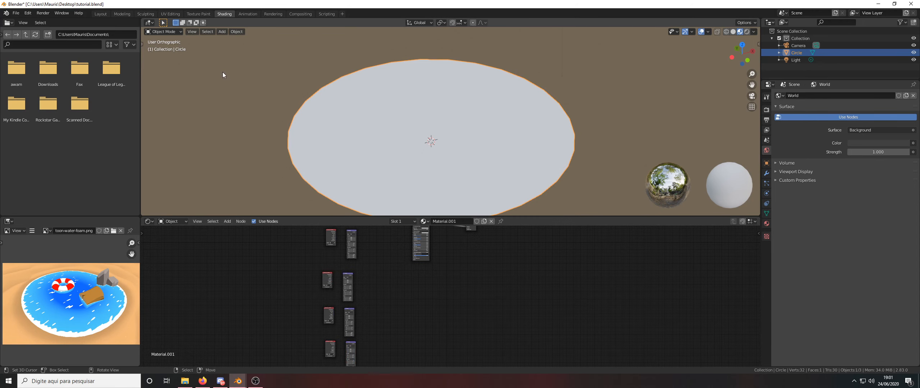
left_click(101, 14)
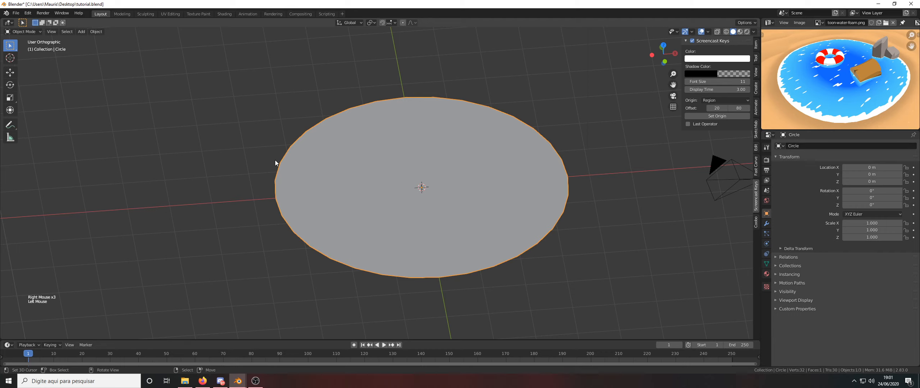
right_click(266, 164)
left_click(226, 15)
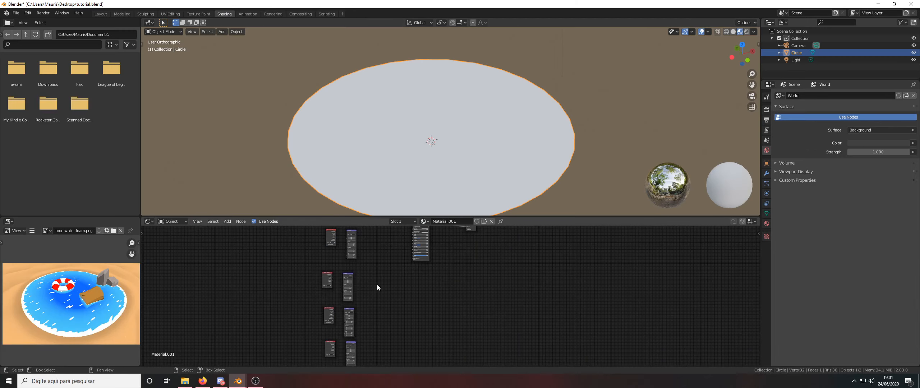
Step: Space out the uppermost node pair and link the Texture Coordinate's Generated output to the Mapping node's Vector input
scroll(377, 285, "up", 5)
scroll(381, 293, "up", 2)
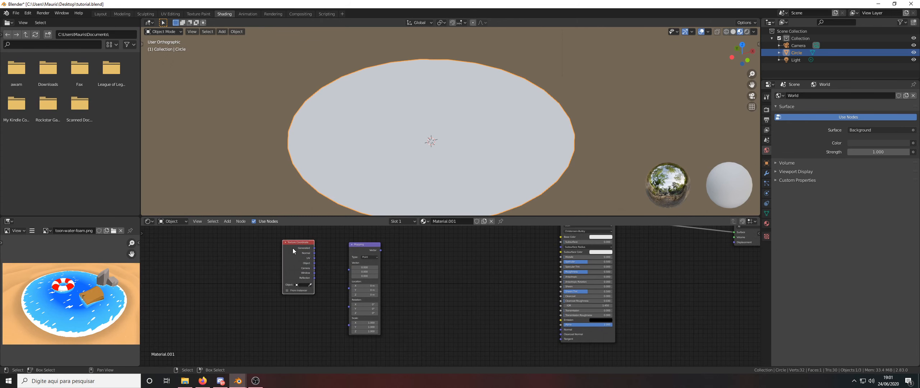
left_click_drag(294, 251, 274, 258)
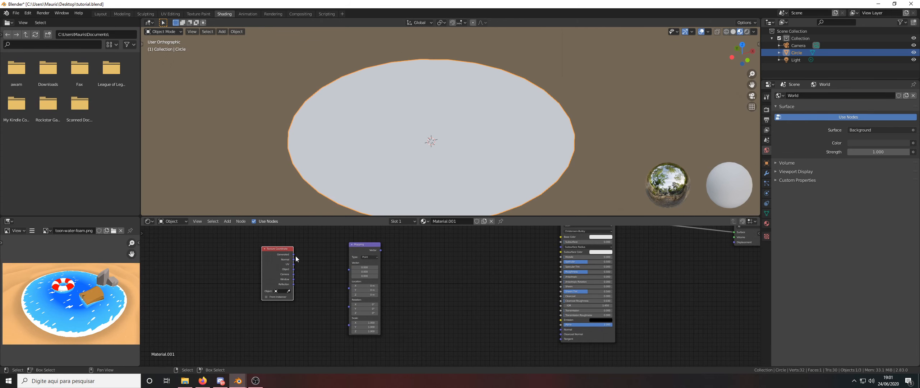
left_click_drag(293, 255, 338, 256)
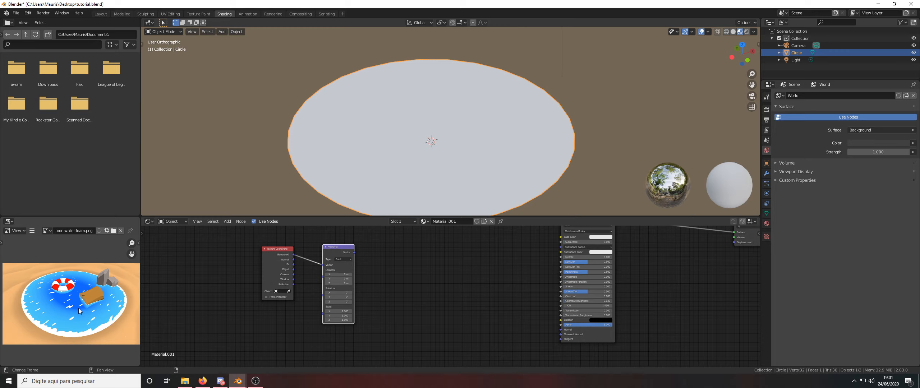
Step: Add a Gradient Texture node after the linked Mapping node and set its type to Quadratic sphere
key("shift+a")
left_click(417, 255)
type("gradie")
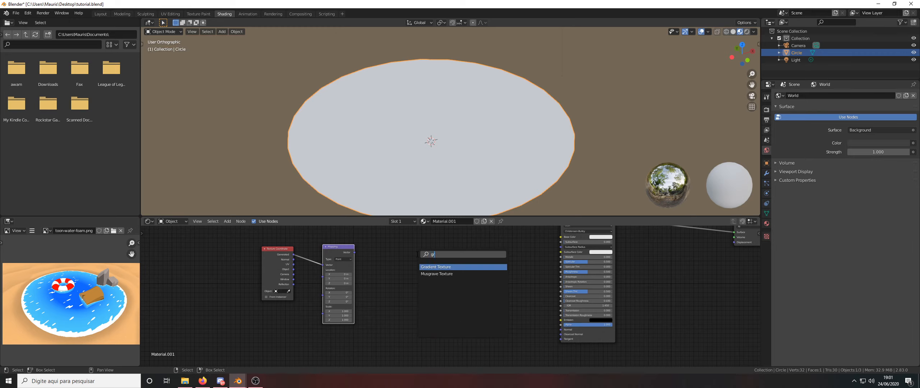
key("Return")
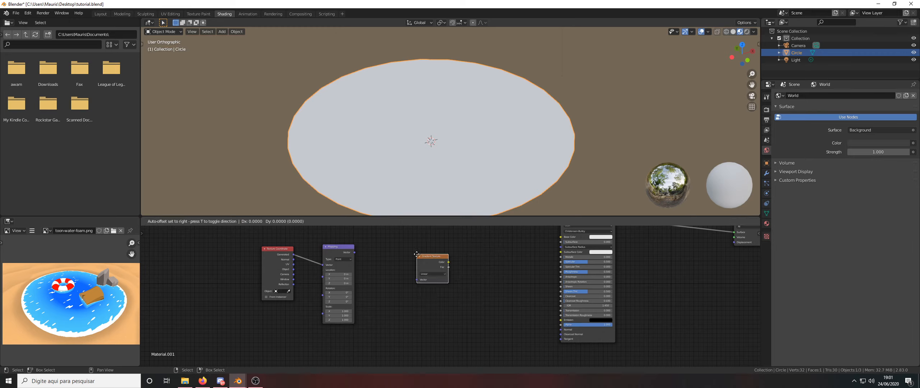
left_click(400, 263)
scroll(400, 273, "up", 2)
left_click(417, 286)
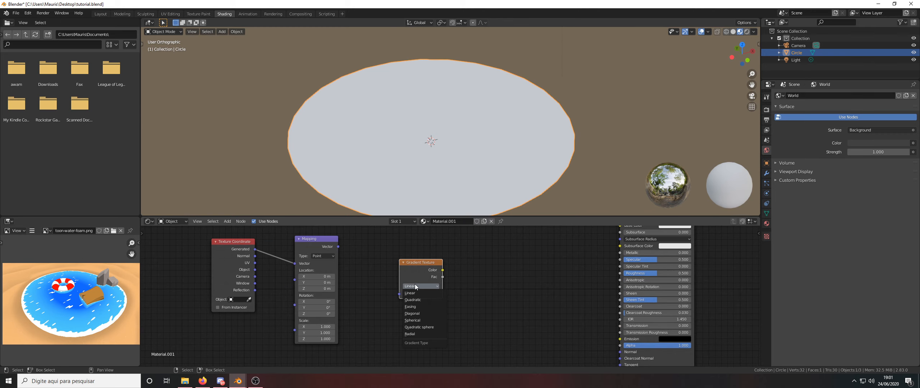
left_click(420, 330)
scroll(424, 302, "down", 2)
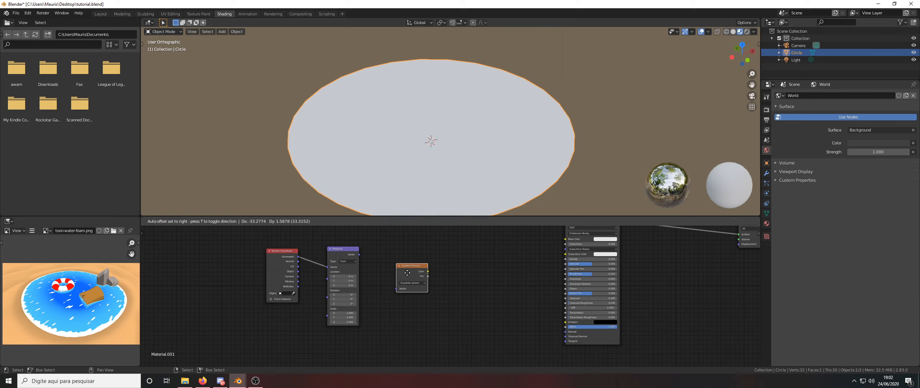
Step: Connect the Mapping node's Vector output to the Gradient Texture and place a new ColorRamp node after it
left_click_drag(359, 255, 393, 266)
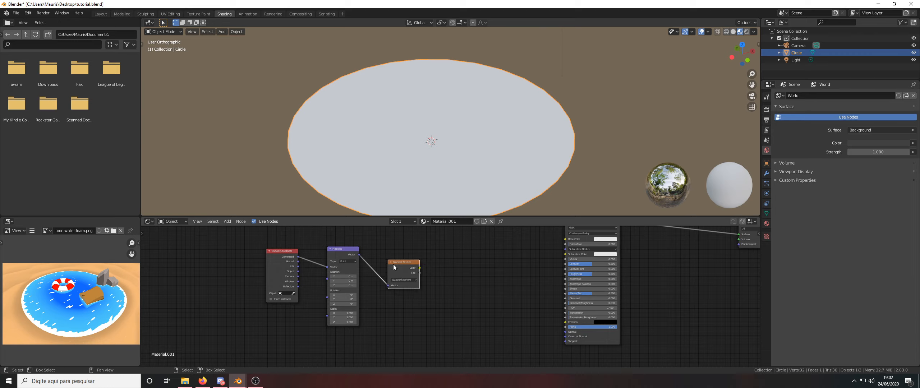
key("shift+a")
left_click(452, 256)
type("color")
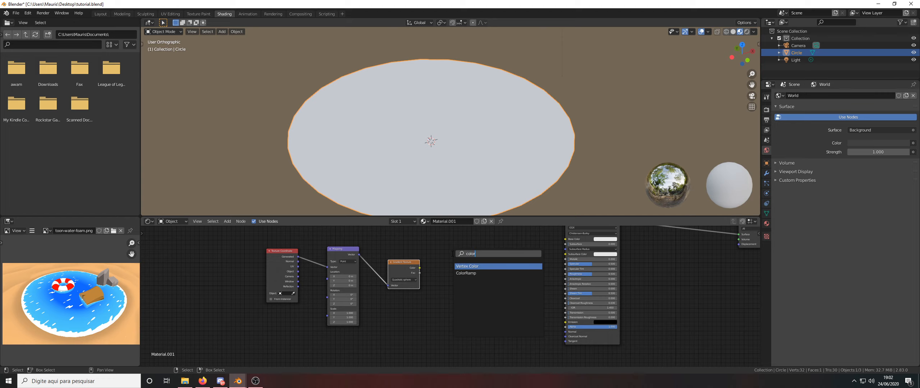
key("Down")
key("Return")
left_click(453, 253)
Step: Link the Gradient Texture's Color output to the ColorRamp's Fac input
scroll(453, 252, "up", 3)
middle_click_drag(453, 253, 444, 257)
scroll(444, 258, "down", 3)
scroll(444, 258, "up", 2)
left_click_drag(339, 296, 375, 328)
scroll(376, 328, "up", 2)
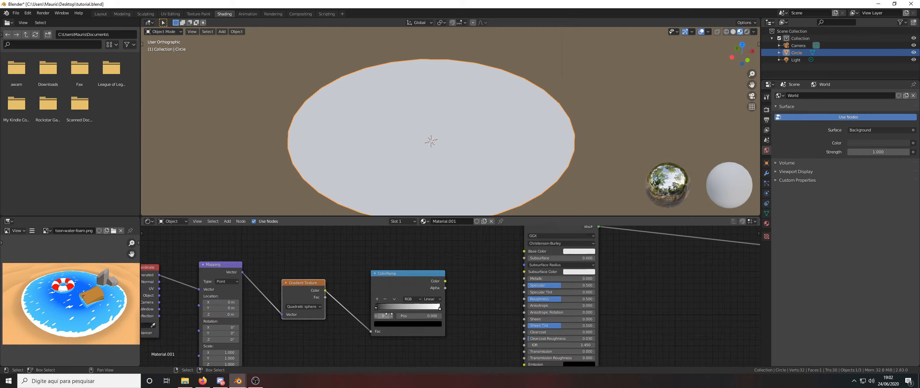
Step: Add two stops to the ColorRamp and colour the last stop with the blue sampled from the reference image's water
left_click(371, 290)
left_click(371, 289)
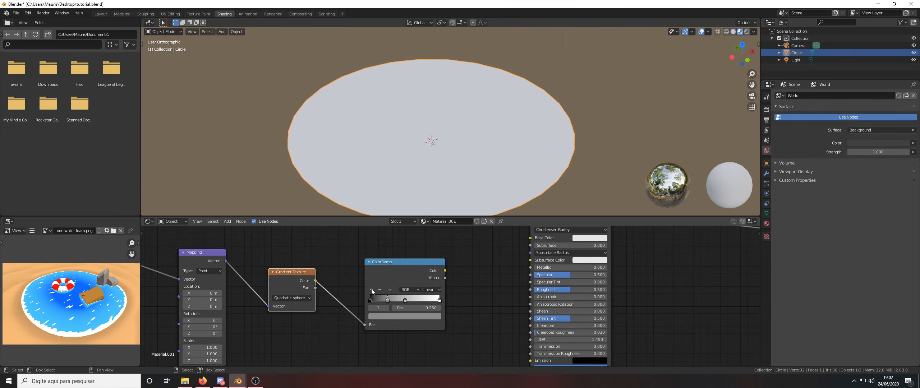
left_click(440, 300)
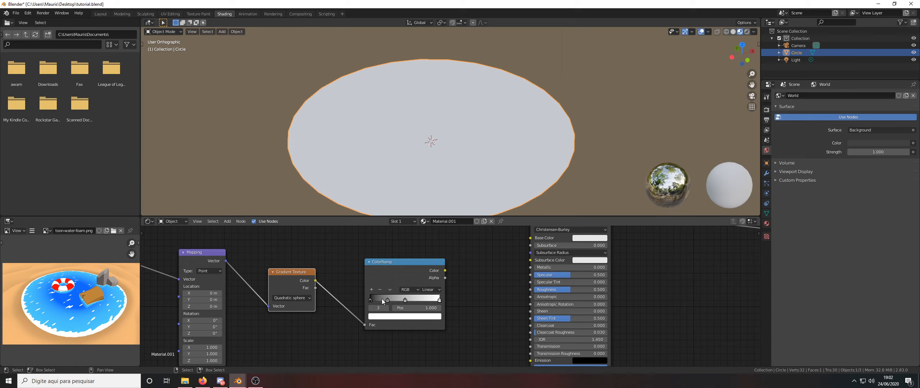
left_click(435, 317)
left_click(419, 317)
left_click_drag(415, 232, 410, 225)
key("e")
left_click(62, 297)
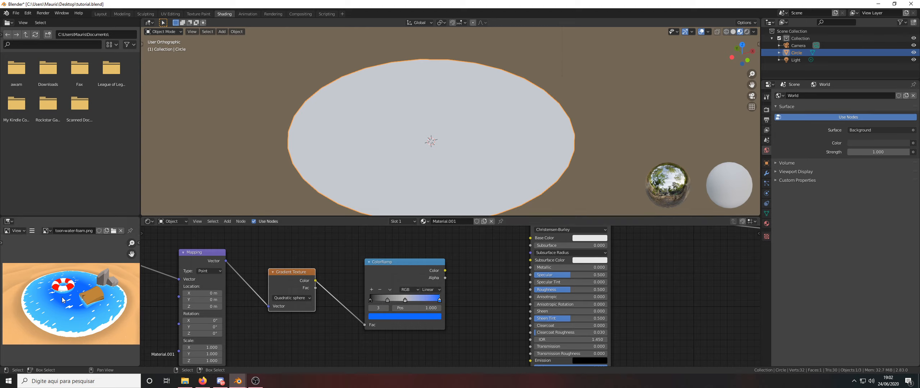
Step: Move the ColorRamp's third stop to about 0.605 and colour it a bright, saturated blue
left_click_drag(405, 300, 412, 300)
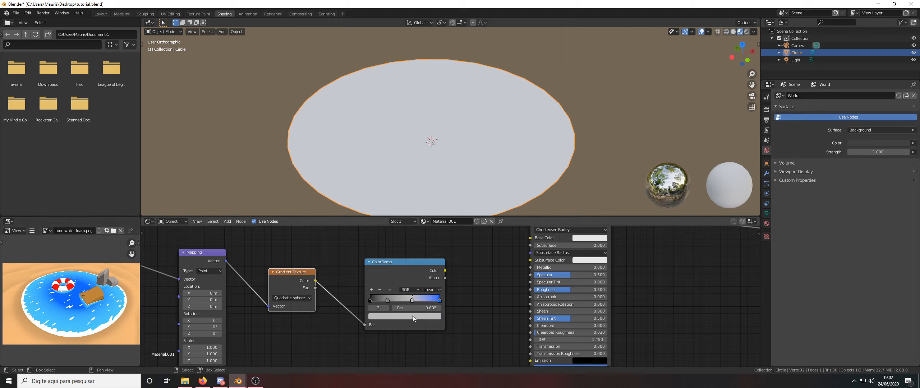
left_click(414, 316)
left_click_drag(412, 250, 426, 219)
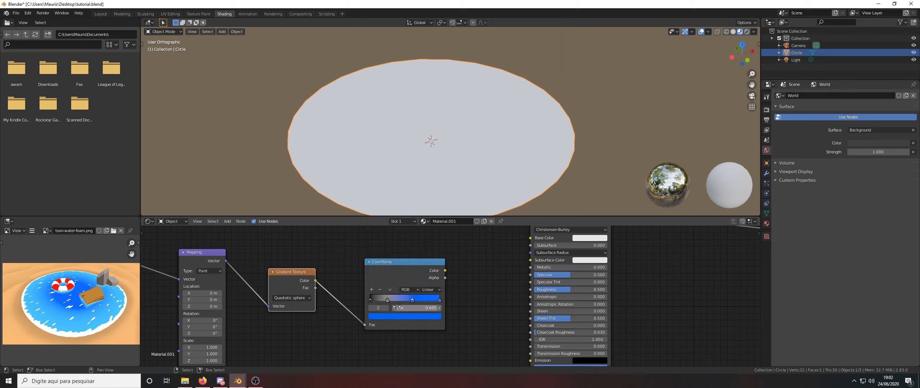
Step: Colour the ColorRamp's first stop a saturated turquoise cyan at full brightness
left_click(371, 300)
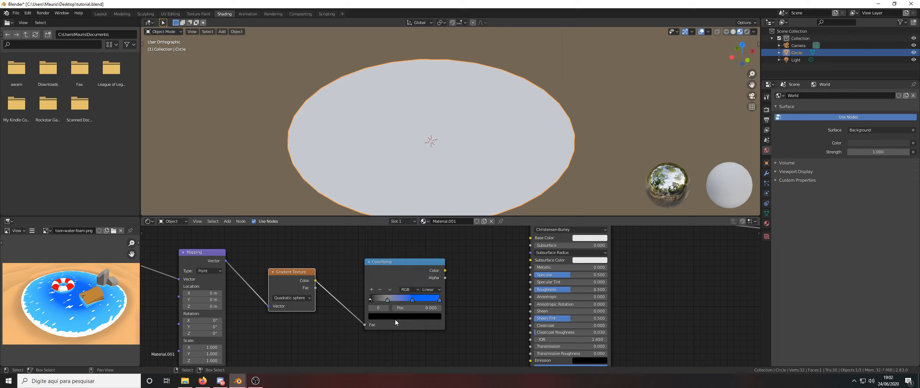
left_click(396, 317)
left_click_drag(427, 226, 426, 220)
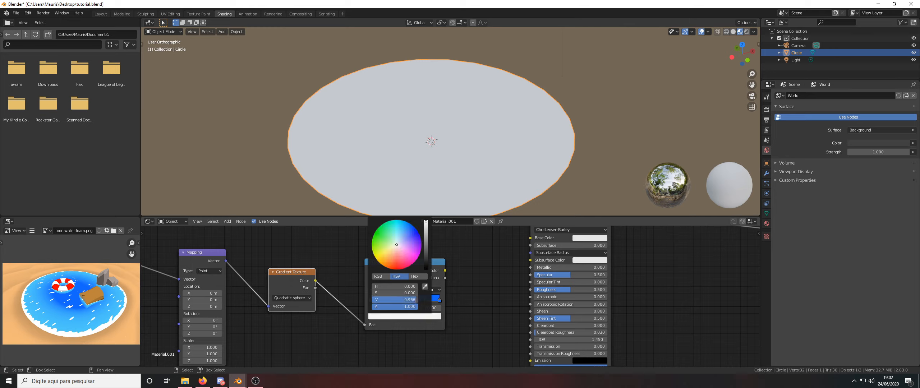
left_click(398, 224)
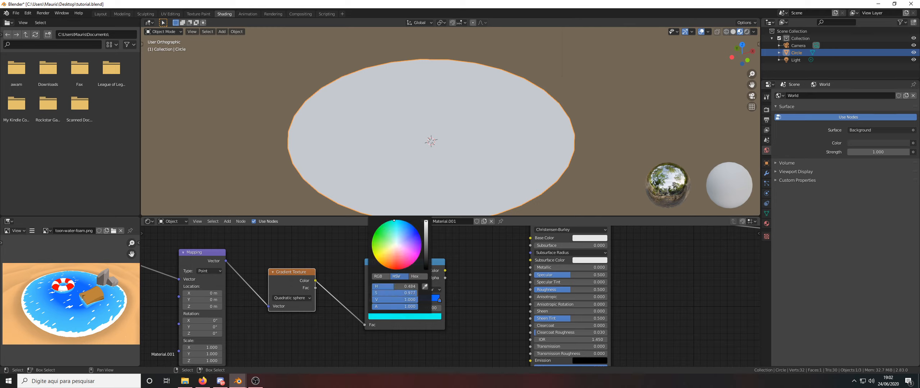
Step: Colour the ColorRamp's second stop, at position 0.250, a bright light blue
left_click(388, 300)
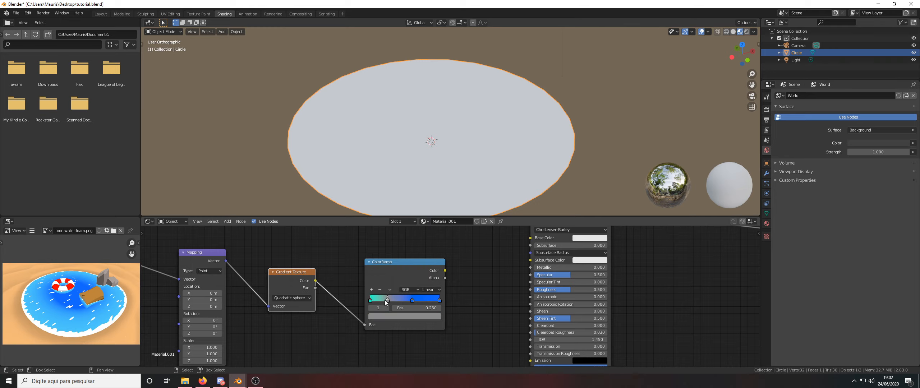
left_click(394, 317)
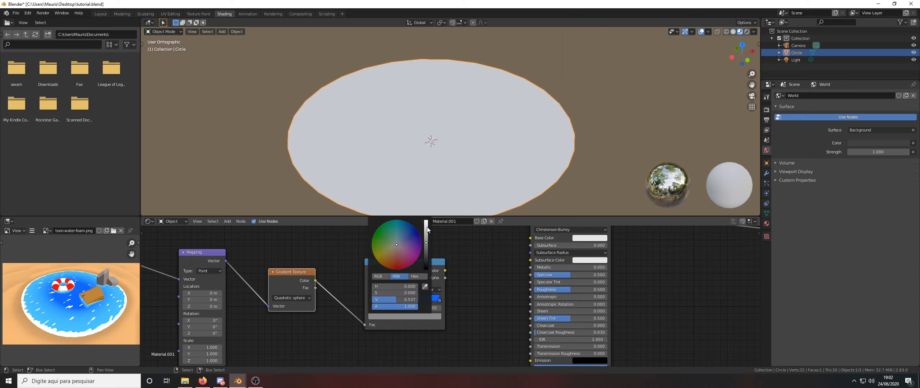
left_click_drag(428, 230, 426, 221)
left_click(403, 222)
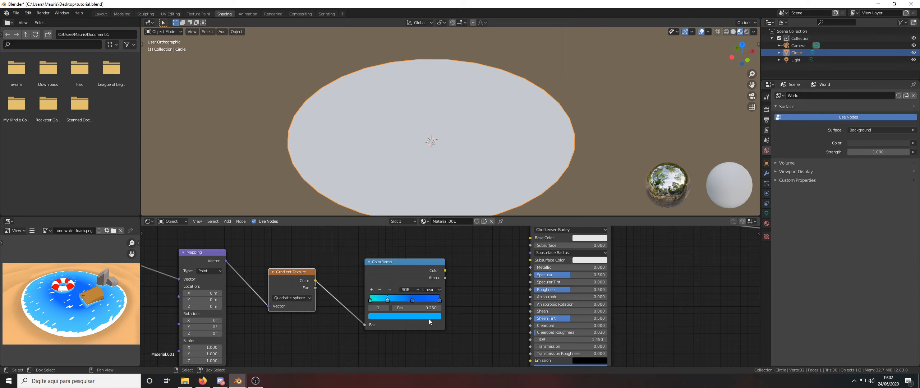
Step: Link the ColorRamp's Color output to the Principled BSDF's Base Color input
scroll(446, 296, "down", 1)
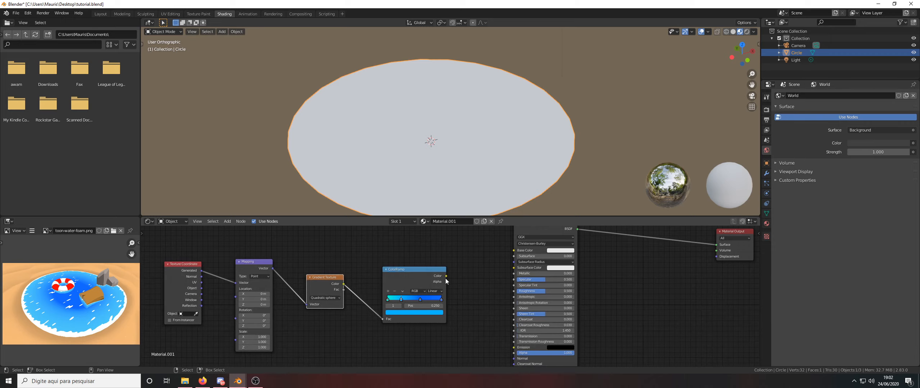
left_click_drag(446, 276, 514, 250)
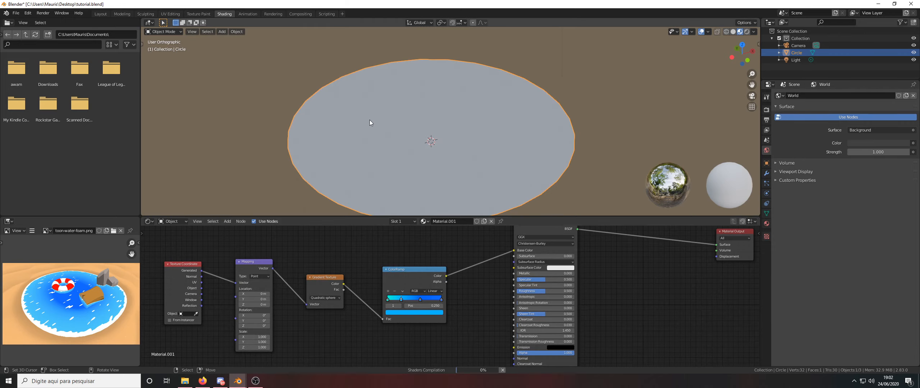
middle_click_drag(370, 123, 401, 132)
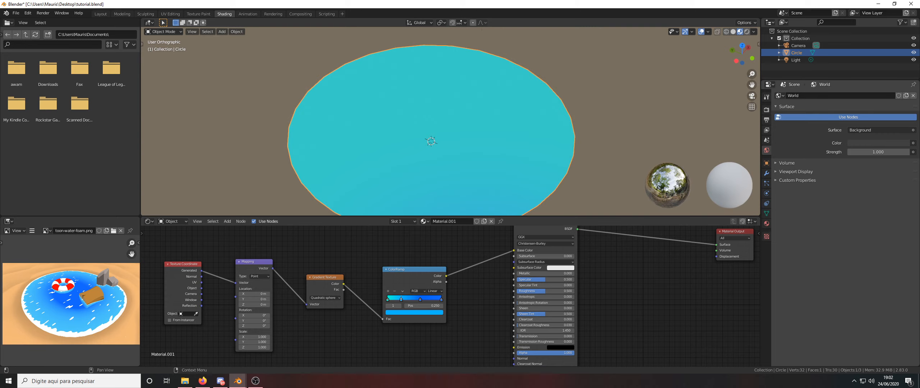
Step: Center the gradient on the circle by setting the Mapping node's X, Y and Z location to -0.5 m
scroll(223, 297, "up", 1)
middle_click_drag(230, 295, 243, 287)
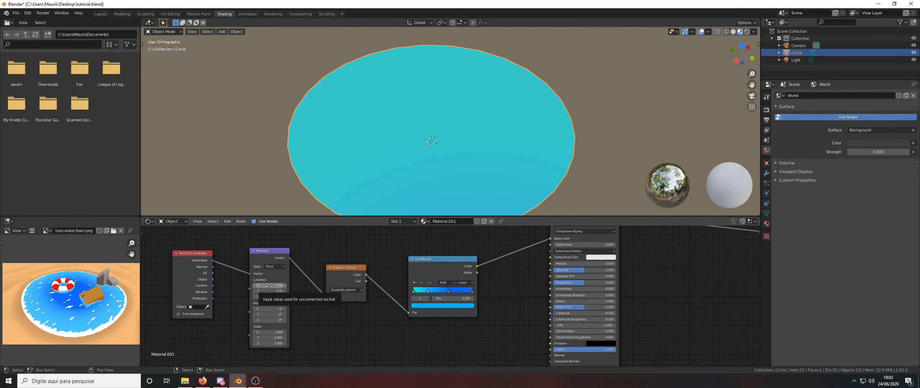
scroll(269, 287, "up", 1)
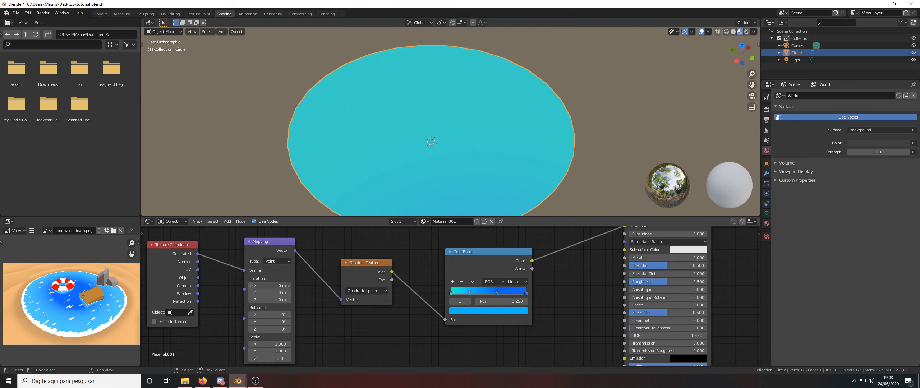
left_click(251, 285)
left_click(251, 286)
left_click(251, 286)
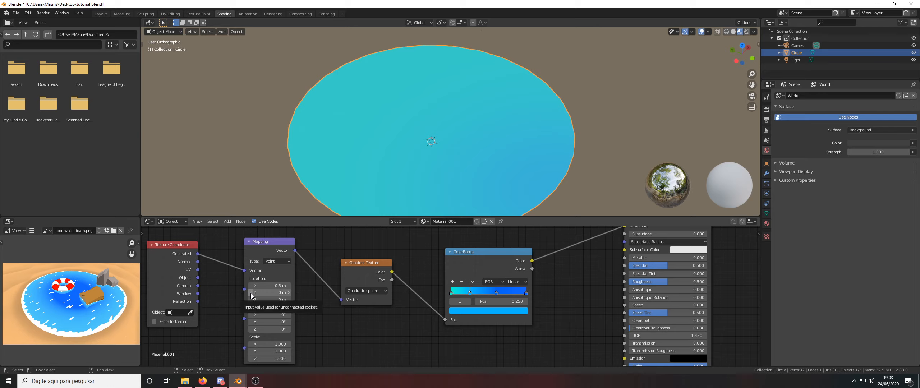
left_click(251, 294)
left_click(251, 295)
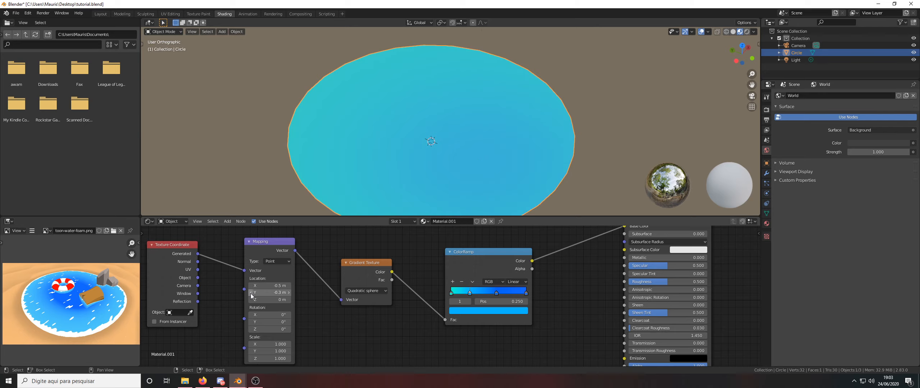
left_click(251, 293)
left_click(251, 293)
left_click(251, 299)
left_click(251, 300)
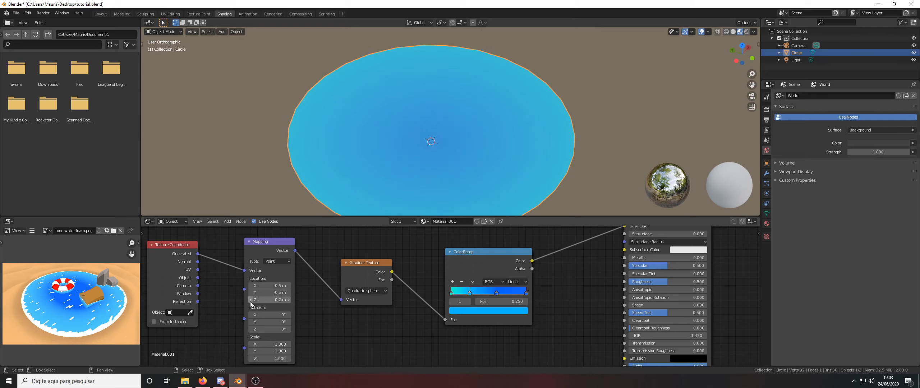
left_click(251, 300)
left_click(250, 300)
left_click(251, 300)
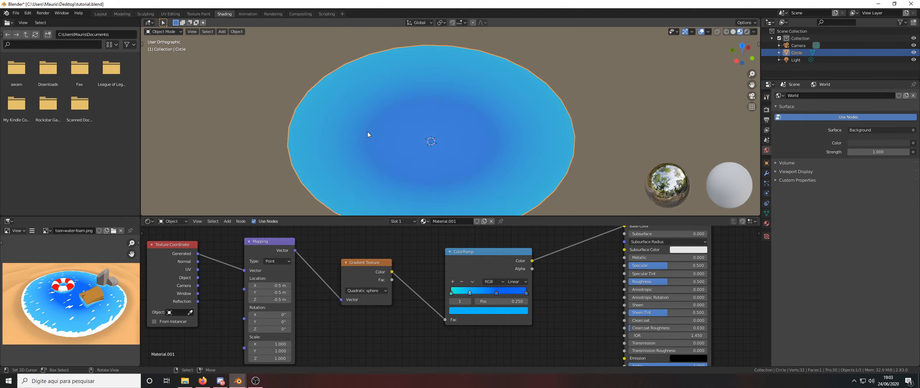
middle_click_drag(379, 123, 434, 136)
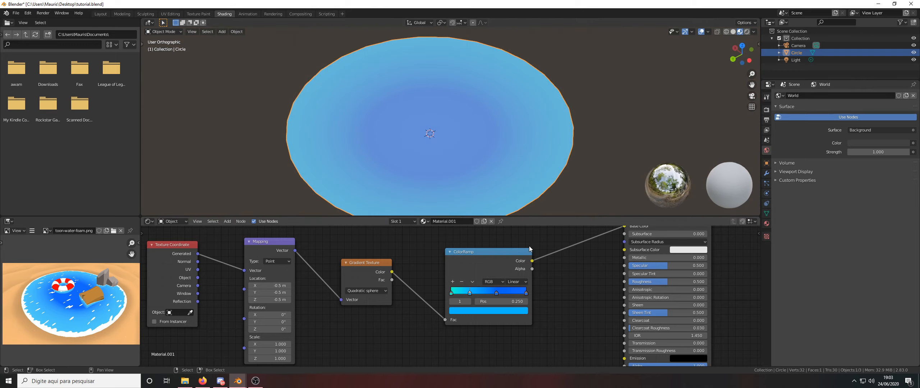
Step: Set the Principled BSDF's Roughness to 1.000 and Specular to 0.000 for a matte water surface
middle_click_drag(658, 296, 614, 297)
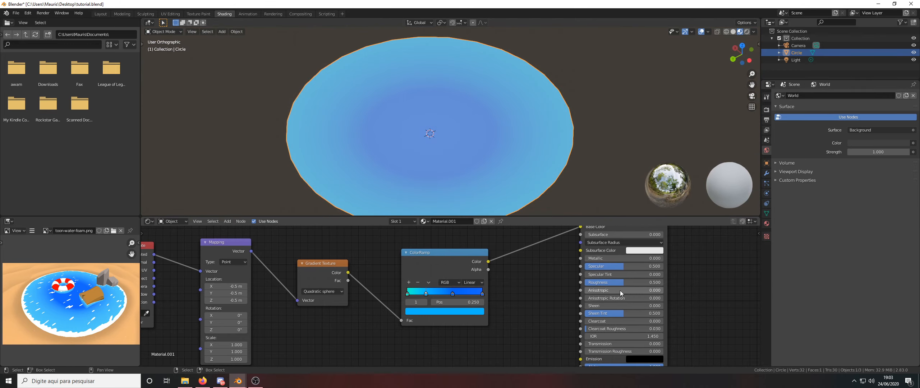
left_click_drag(614, 283, 647, 283)
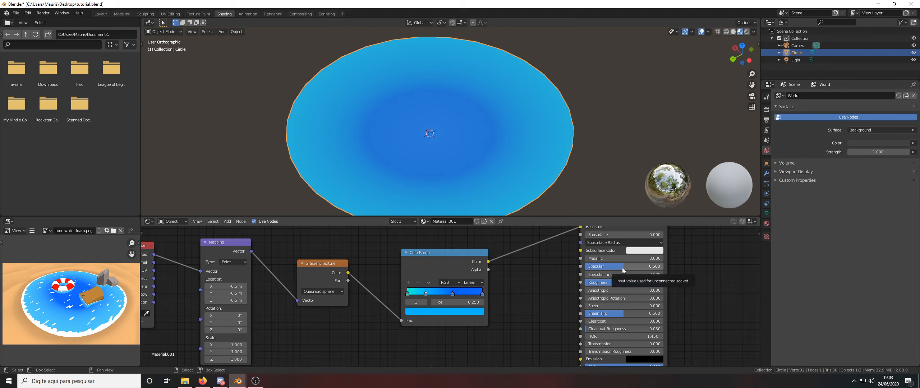
left_click_drag(603, 267, 585, 267)
middle_click_drag(418, 108, 428, 106)
middle_click_drag(464, 142, 470, 154)
middle_click_drag(380, 171, 408, 156)
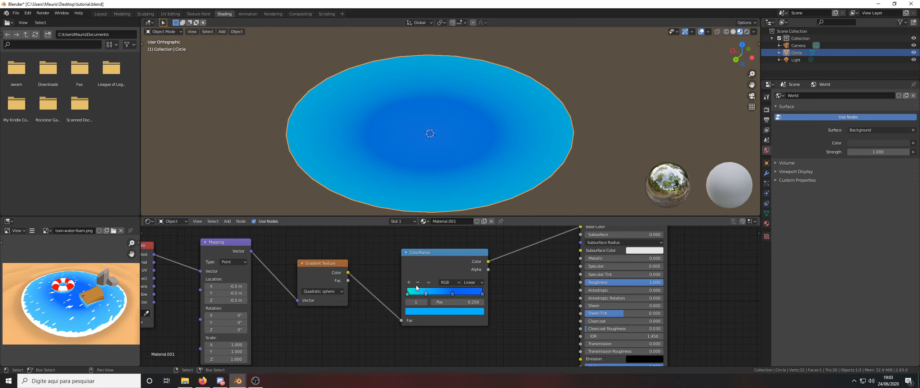
Step: Reposition the ColorRamp's stops, with the first at 0.109, the second slightly further along and the third at about 0.69
mouse_move(414, 293)
left_mouse_down()
mouse_move(434, 295)
mouse_move(416, 294)
left_mouse_up()
mouse_move(417, 169)
middle_mouse_down()
mouse_move(420, 155)
mouse_move(412, 170)
mouse_move(417, 164)
middle_mouse_up()
scroll(411, 163, "down", 3)
scroll(411, 163, "up", 2)
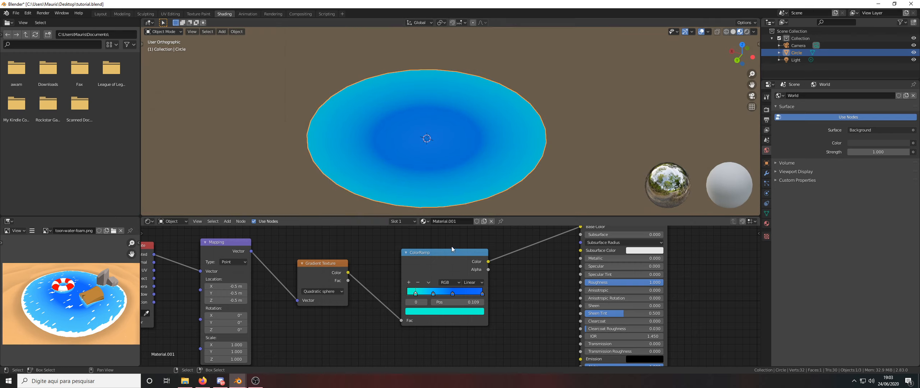
left_click_drag(455, 292, 464, 292)
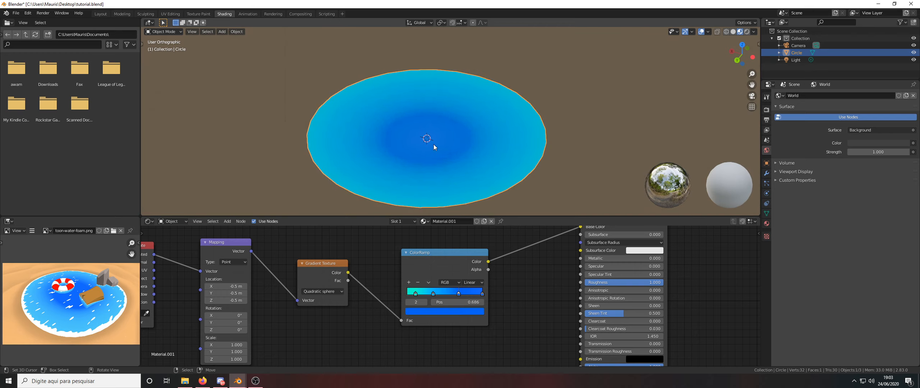
middle_click_drag(434, 144, 436, 148)
Step: Examine the circle's blue gradient from several angles and distances, along with the overall node layout
scroll(459, 261, "down", 2)
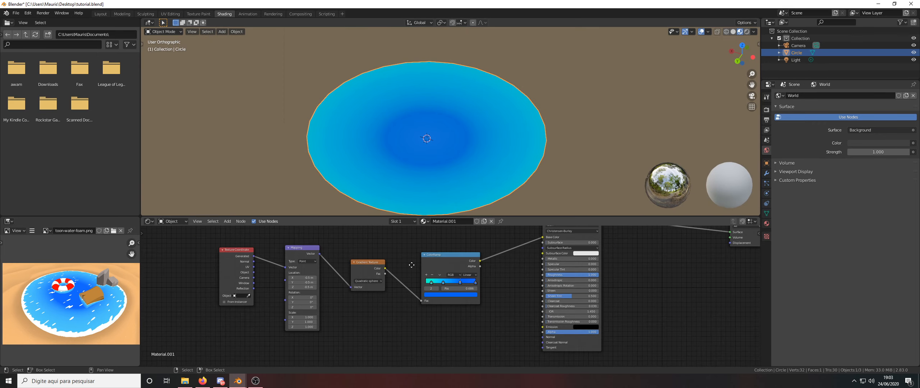
middle_click_drag(409, 267, 434, 259)
scroll(434, 259, "down", 2)
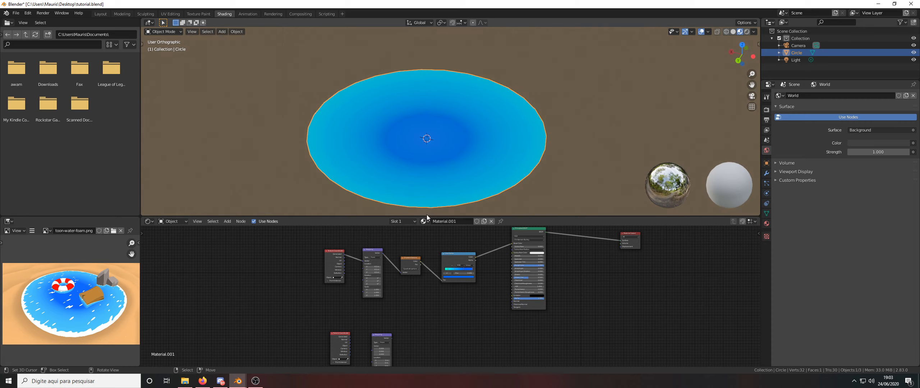
scroll(417, 139, "up", 4)
scroll(417, 140, "down", 2)
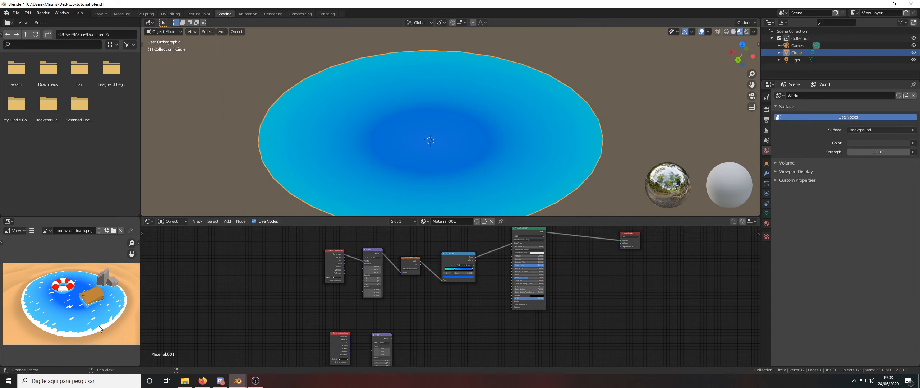
scroll(452, 177, "down", 3)
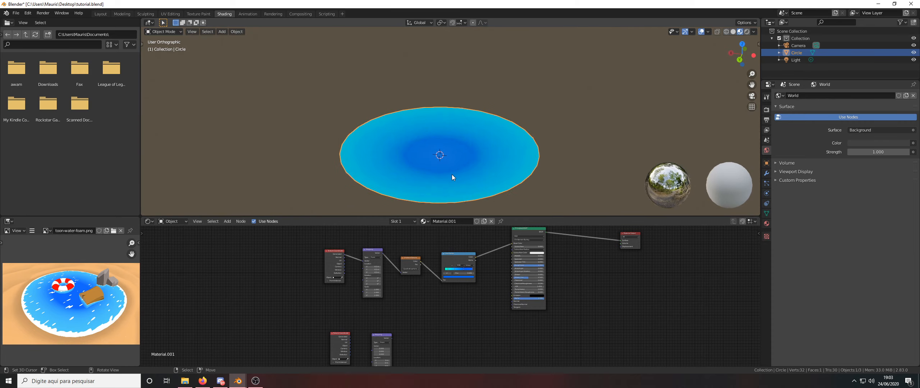
scroll(453, 175, "up", 3)
mouse_move(448, 170)
middle_mouse_down()
mouse_move(447, 184)
mouse_move(442, 164)
mouse_move(443, 178)
middle_mouse_up()
scroll(440, 169, "down", 3)
scroll(442, 179, "up", 3)
middle_click_drag(443, 179, 442, 177)
scroll(442, 178, "up", 1)
scroll(438, 265, "down", 2)
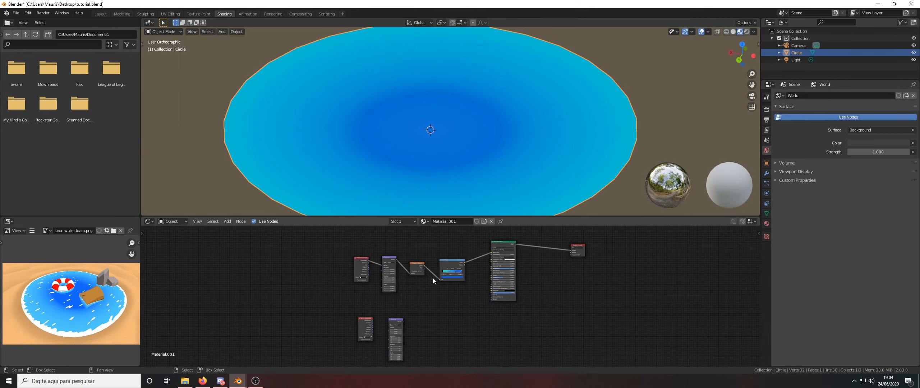
middle_click_drag(423, 158, 423, 160)
scroll(422, 160, "down", 2)
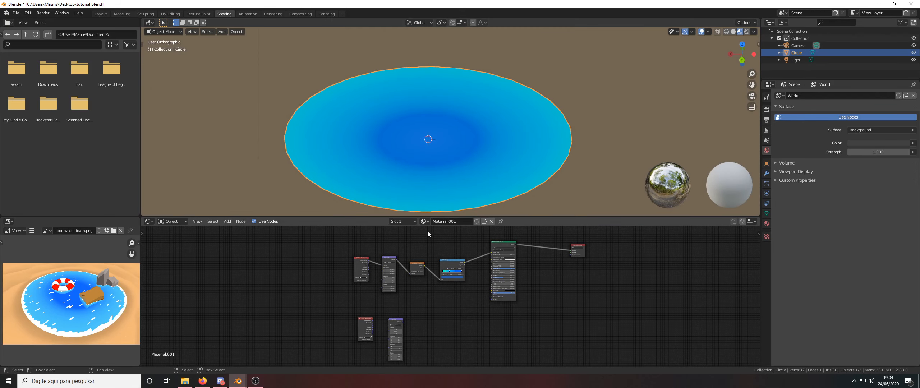
Step: Connect the second Texture Coordinate node's Generated output to the Vector input of its neighbouring Mapping node
scroll(416, 256, "up", 2)
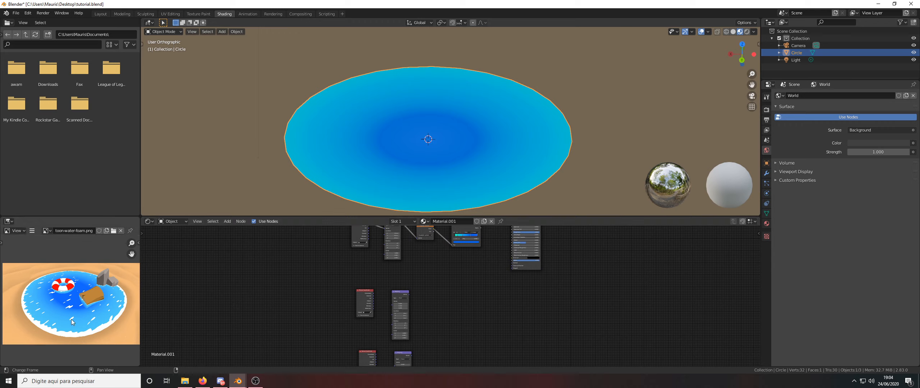
scroll(352, 306, "up", 3)
mouse_move(360, 295)
left_mouse_down()
mouse_move(348, 278)
mouse_move(323, 291)
mouse_move(343, 296)
left_mouse_up()
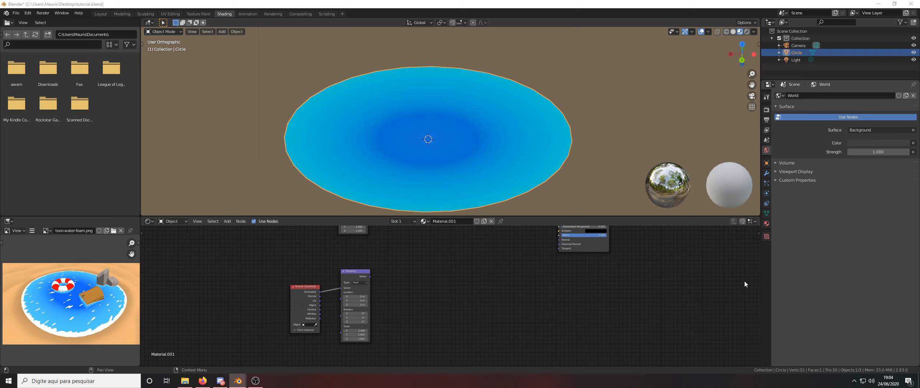
Step: Add a Noise Texture node beside the second Mapping node and feed it the Mapping's Vector output
key("shift+a")
left_click(414, 293)
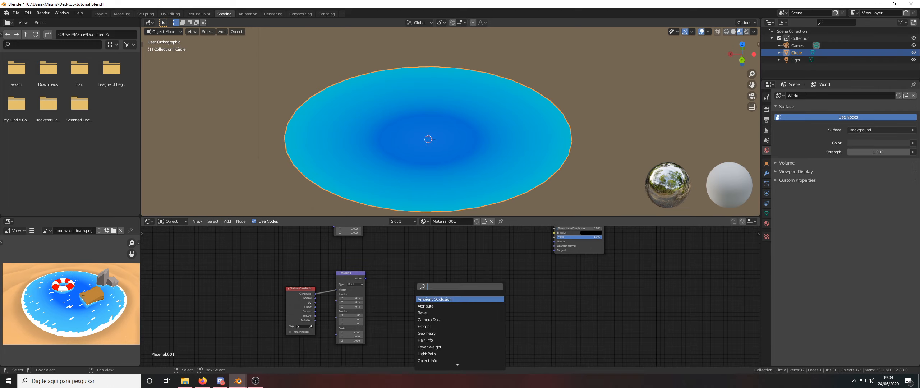
type("noise")
key("Return")
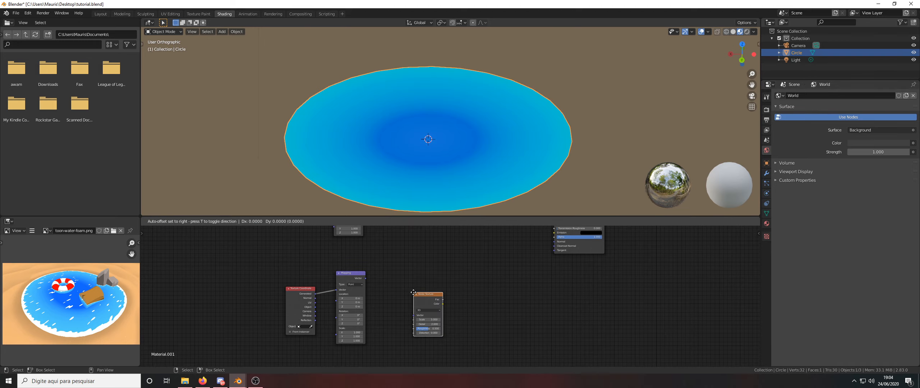
left_click(389, 280)
left_click_drag(364, 279, 390, 303)
left_click(392, 279)
left_click(446, 276)
Step: Add a Math node after the Noise Texture node
key("shift+a")
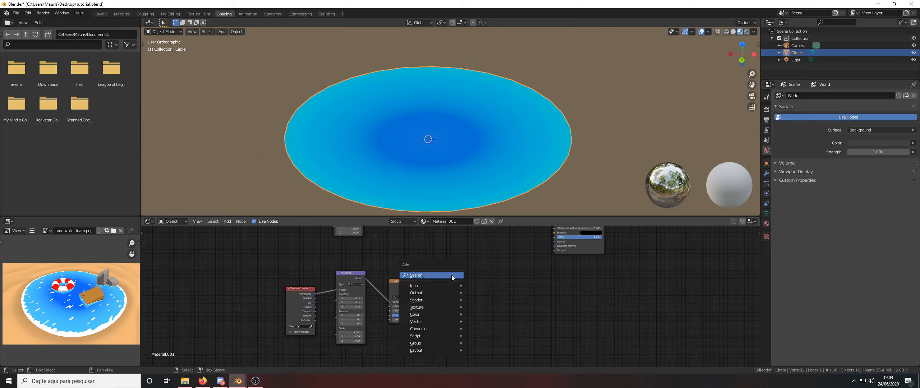
left_click(452, 276)
type("math")
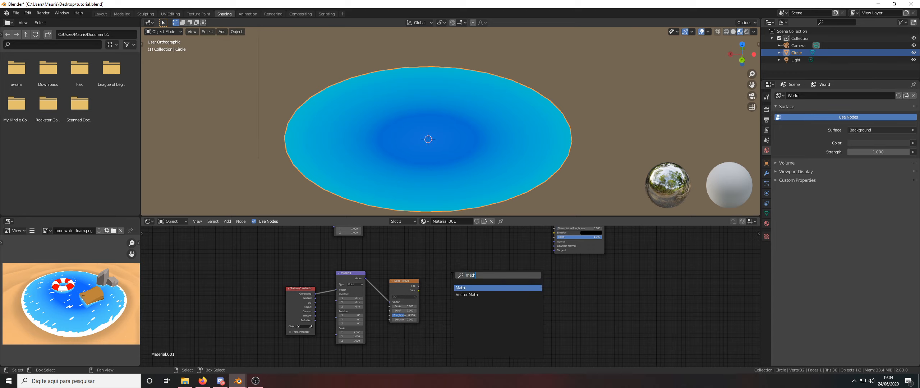
key("Return")
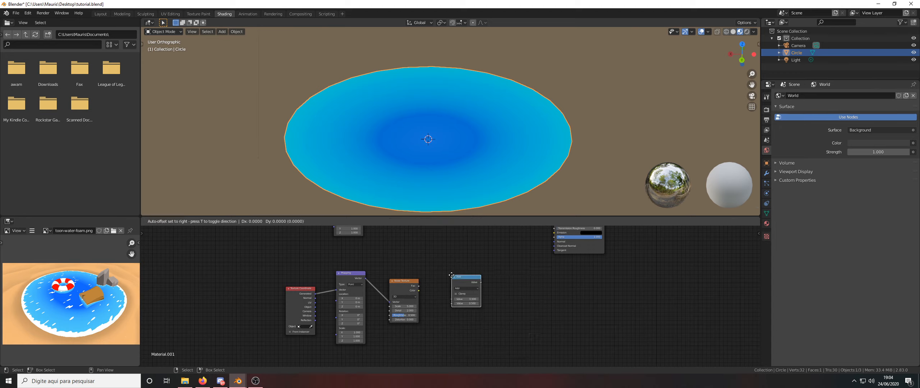
left_click(451, 275)
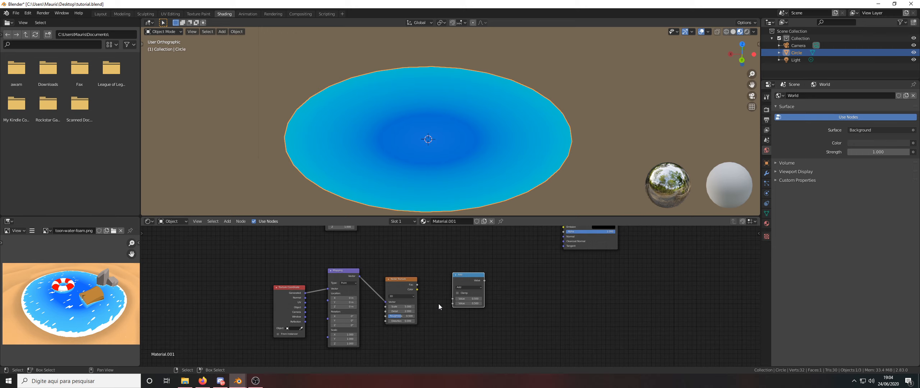
Step: Set the second Mapping node's location to X 0.09 m, Y 0.1 m and Z 0.076 m
scroll(324, 299, "up", 2)
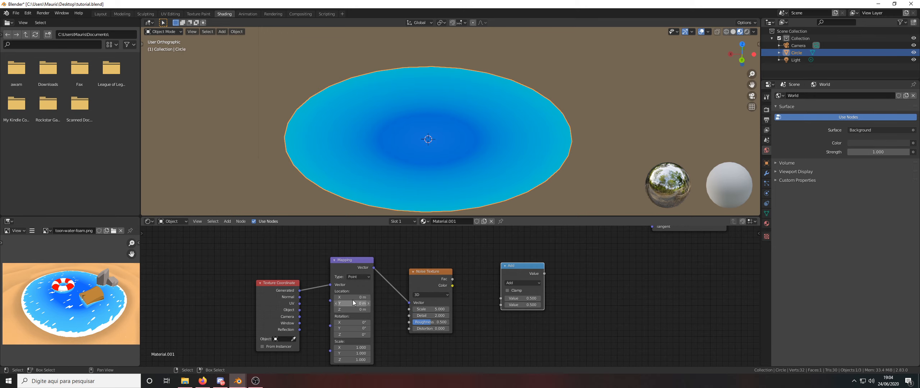
left_click(355, 298)
type("0.09")
key("Return")
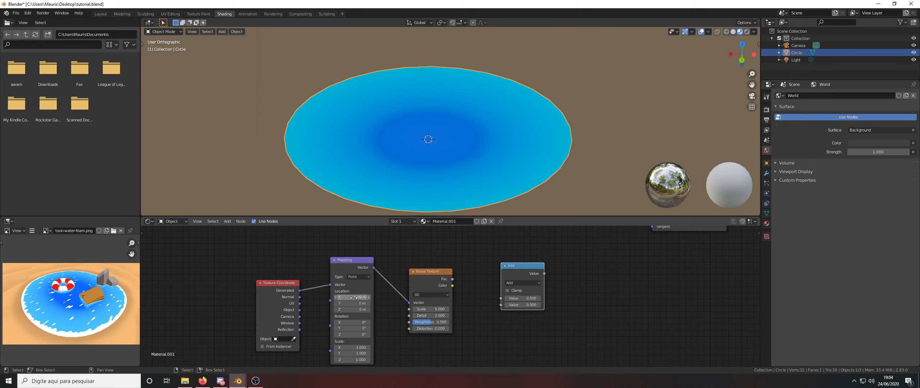
scroll(352, 300, "up", 1)
left_click(349, 303)
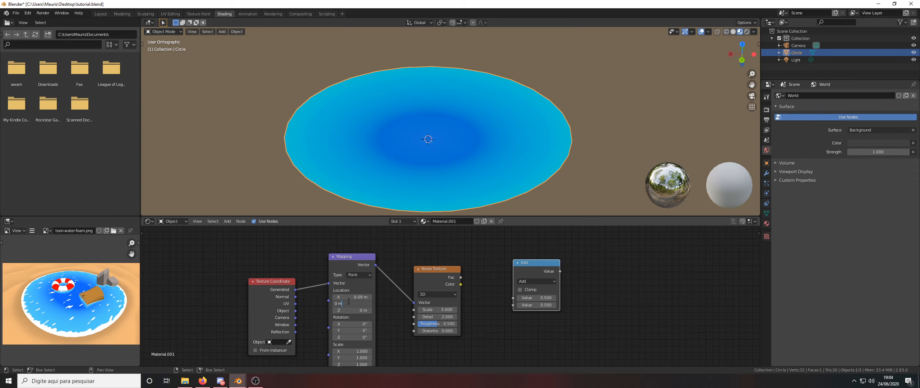
key("BackSpace")
key("BackSpace")
key("Return")
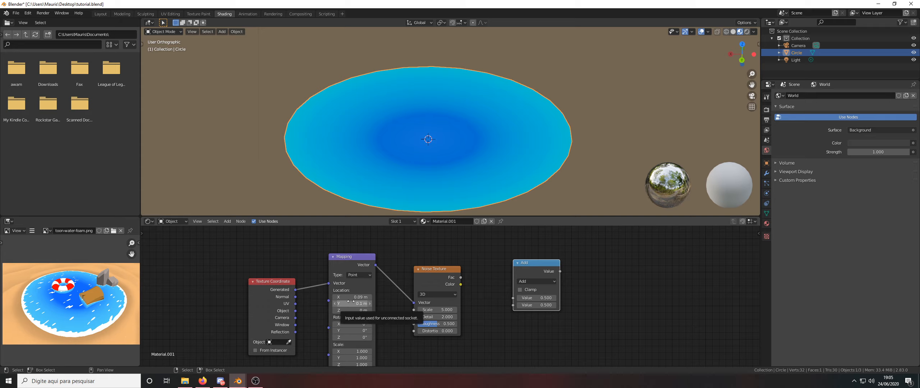
left_click(349, 311)
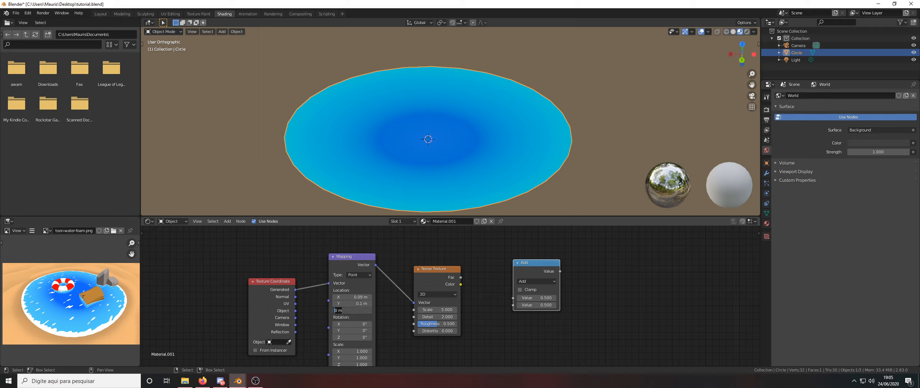
type("0.078")
key("Return")
left_click(355, 310)
left_click(346, 310)
key("Return")
Step: Set the Noise Texture's Scale to 3.300
scroll(356, 310, "down", 4)
middle_click_drag(357, 307, 291, 286)
scroll(362, 287, "up", 4)
scroll(365, 282, "up", 1)
scroll(341, 284, "up", 3)
scroll(329, 284, "down", 3)
scroll(366, 291, "up", 1)
left_click(366, 290)
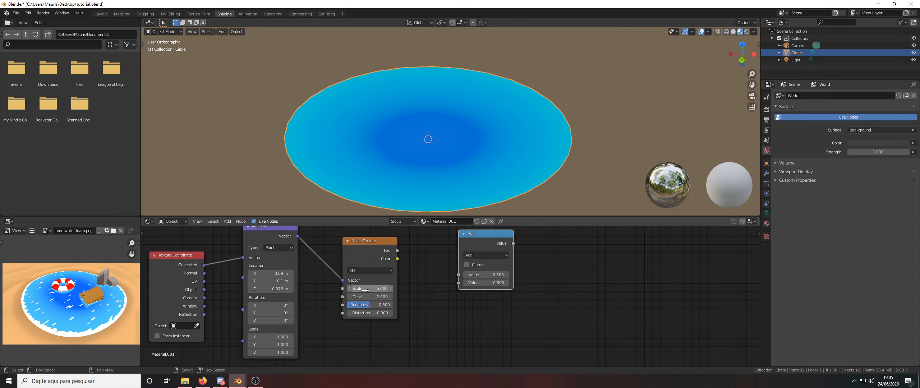
type("5.0")
key("BackSpace")
key("BackSpace")
key("BackSpace")
type("3.3")
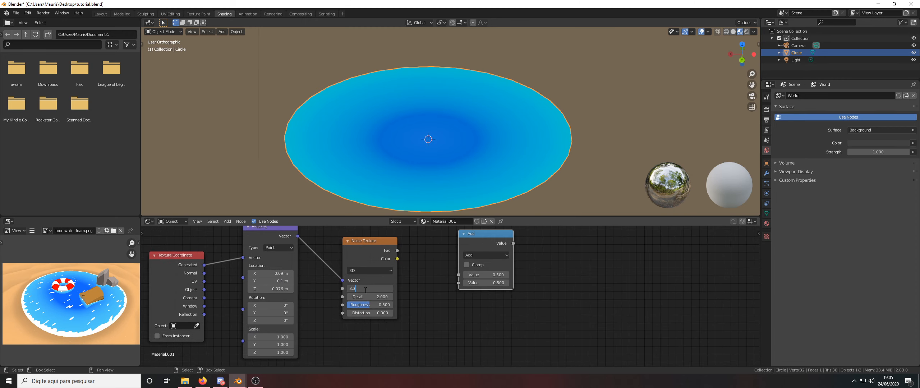
key("Return")
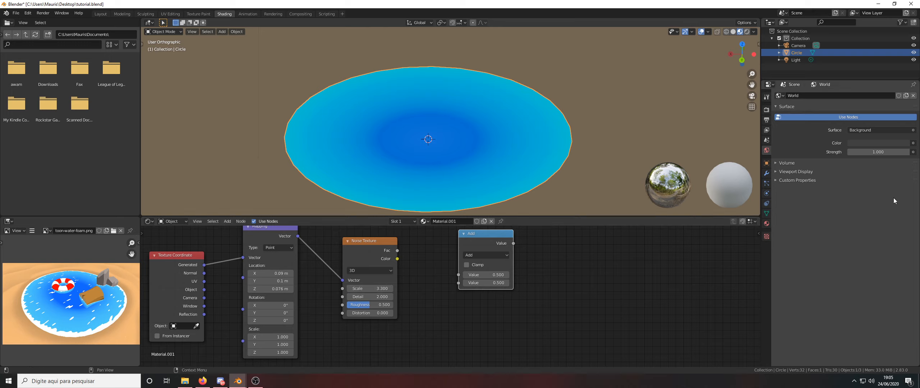
Step: Set the Noise Texture's Detail to 0.600 and Distortion to 7.400
left_click_drag(382, 297, 374, 297)
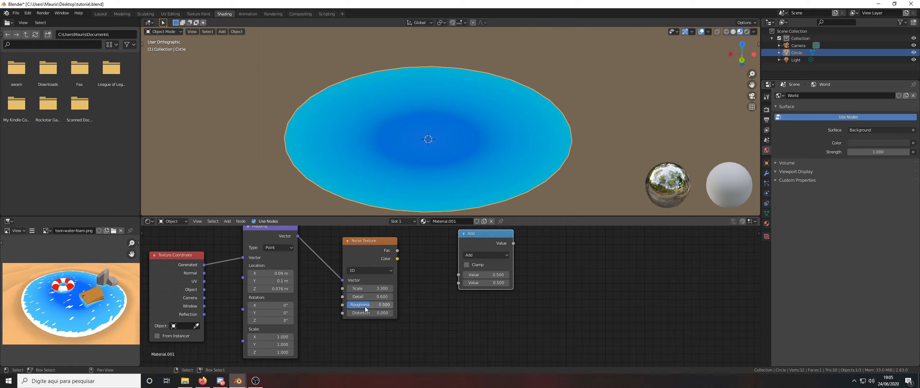
left_click_drag(366, 313, 367, 313)
left_click(368, 313)
type("7.40")
key("Return")
Step: Stretch the noise by setting the second Mapping node's scale to 0.600 in X and 2.900 in Y
middle_click_drag(373, 325, 446, 317)
middle_click_drag(383, 319, 416, 317)
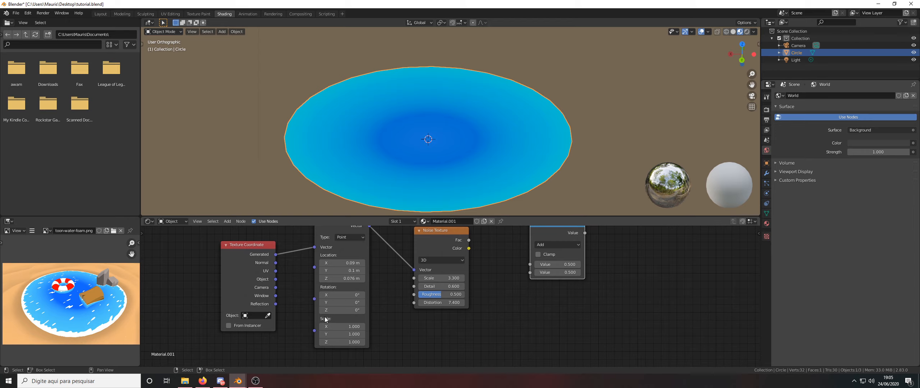
left_click(352, 327)
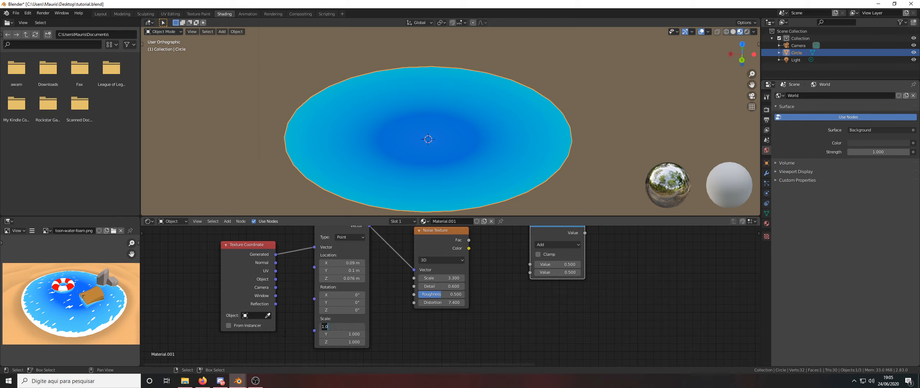
type("0.9")
key("Return")
left_click(322, 327)
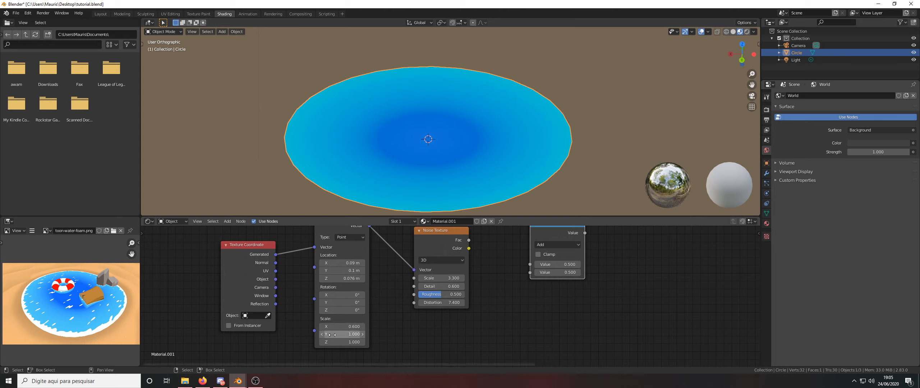
left_click(333, 335)
type("2.9")
key("Return")
Step: Connect the Noise Texture's Color output to the Math node's first Value and set the operation to Greater Than
scroll(407, 335, "down", 3)
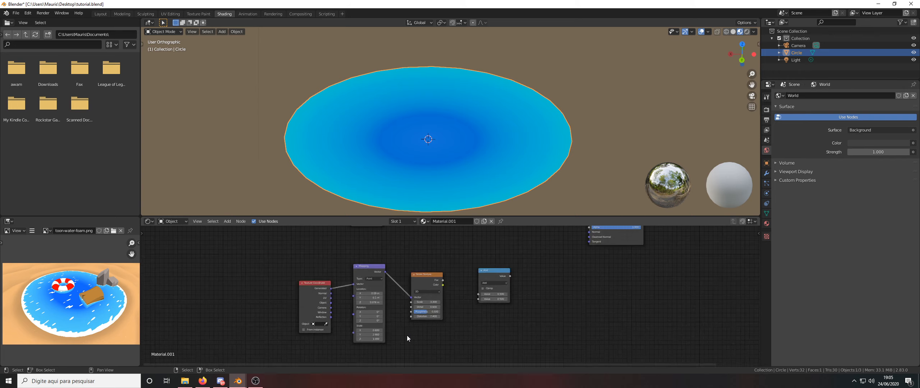
scroll(421, 289, "up", 1)
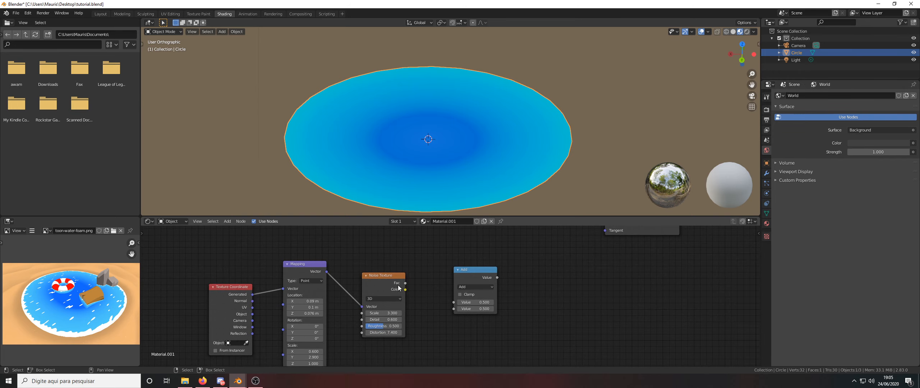
left_click_drag(407, 291, 453, 305)
middle_click_drag(452, 316, 387, 317)
left_click(409, 289)
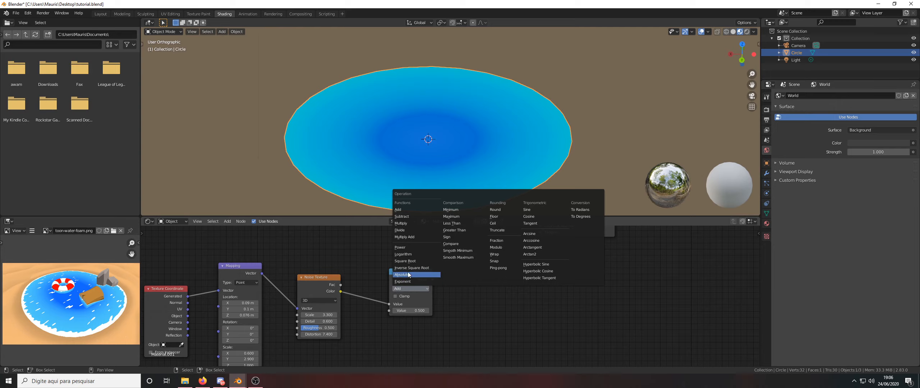
left_click(445, 231)
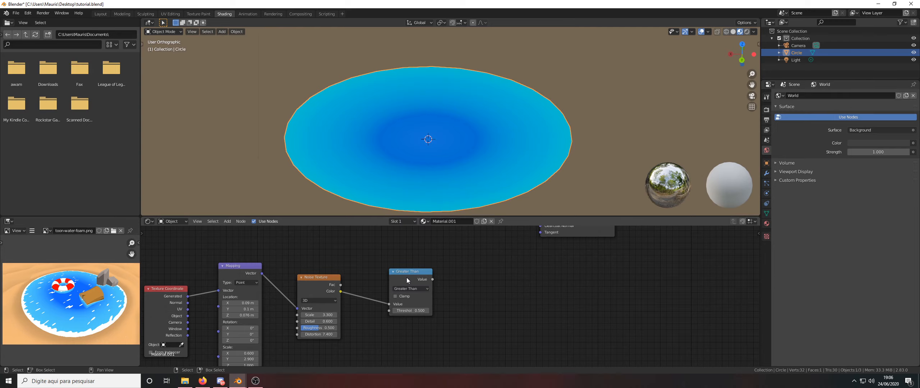
Step: Duplicate the Principled BSDF node and place the copy below the original, in line with the noise node row
scroll(428, 284, "down", 3)
middle_click_drag(428, 283, 413, 301)
scroll(394, 323, "down", 4)
left_click(420, 264)
scroll(412, 320, "up", 3)
key("shift+d")
left_click(411, 365)
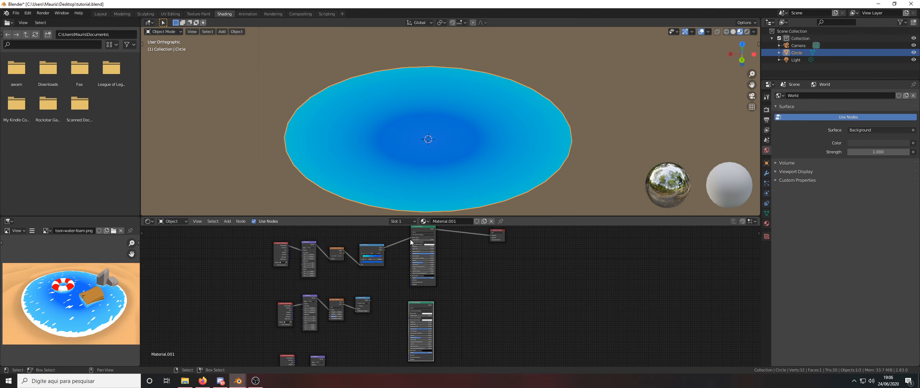
Step: Move the Greater Than node closer to the Noise Texture and add a ColorRamp between it and the duplicated Principled BSDF
scroll(394, 308, "up", 3)
middle_click_drag(394, 308, 442, 280)
scroll(395, 304, "up", 5)
left_click_drag(401, 247, 385, 259)
key("shift+a")
left_click(416, 255)
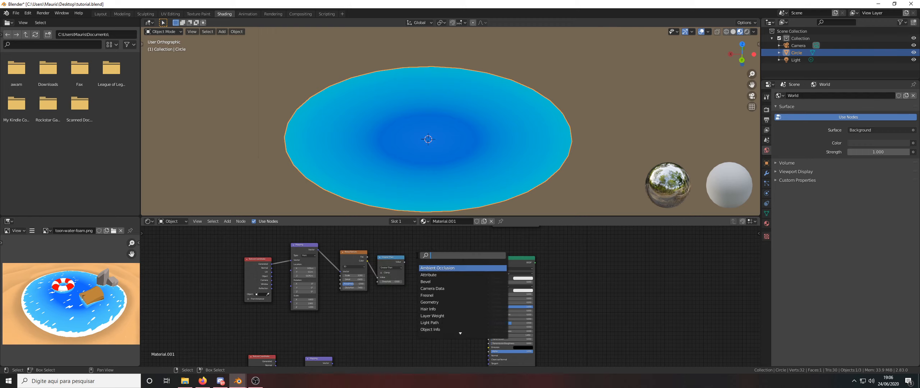
type("color")
key("Down")
key("Return")
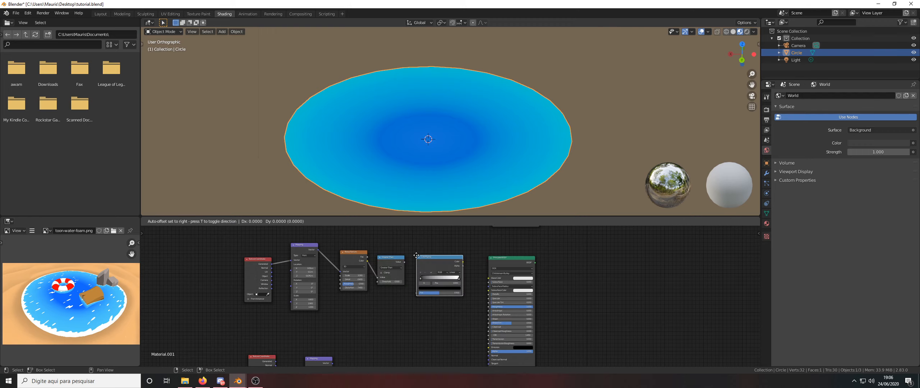
left_click(416, 255)
Step: Set the Greater Than threshold to 0.300 and connect its Value output to the new ColorRamp's Fac input
scroll(402, 281, "up", 3)
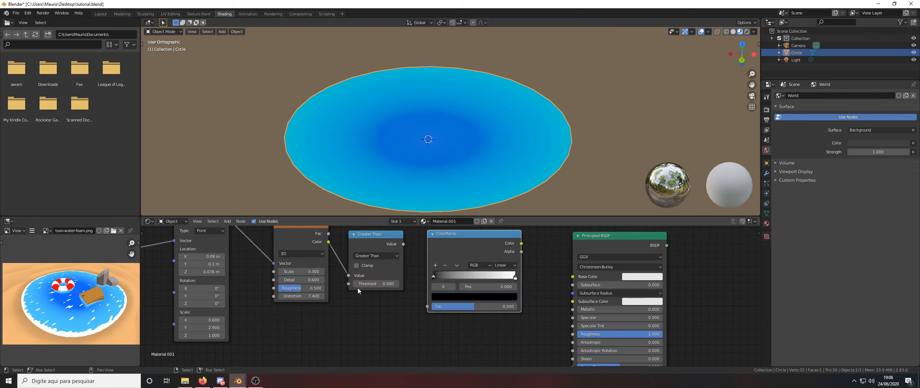
left_click(357, 285)
left_click(356, 285)
left_click_drag(383, 244, 402, 258)
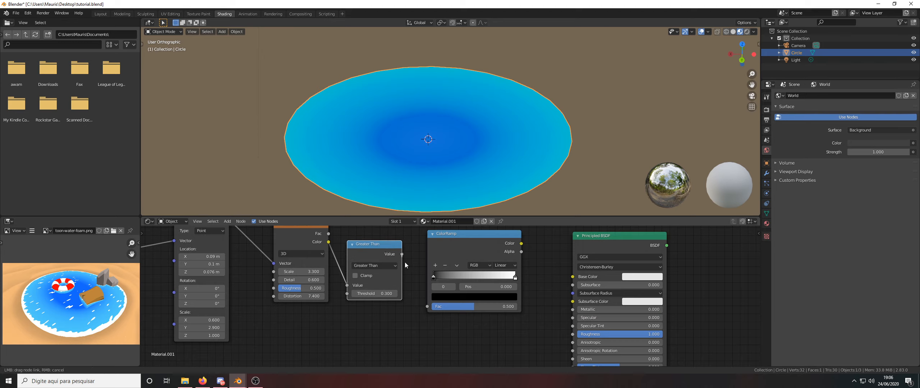
left_click_drag(424, 307, 424, 308)
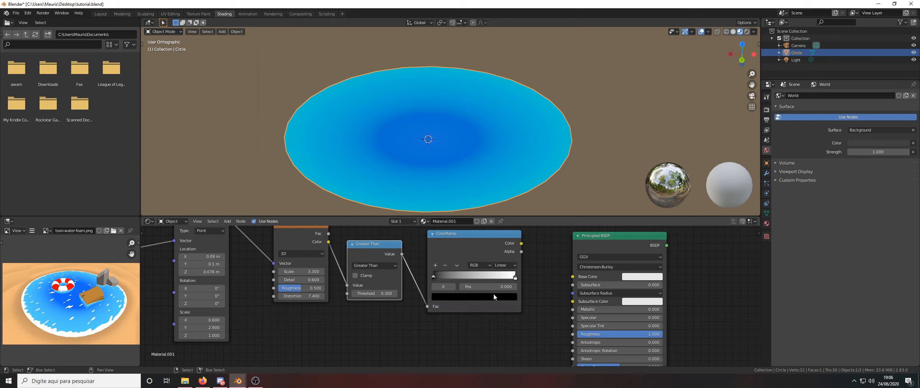
Step: Flip the new ColorRamp with white at 0.250 and black at 0.850, and connect its Color to the lower Principled BSDF's Base Color
mouse_move(440, 278)
left_mouse_down()
mouse_move(516, 278)
mouse_move(455, 277)
left_mouse_up()
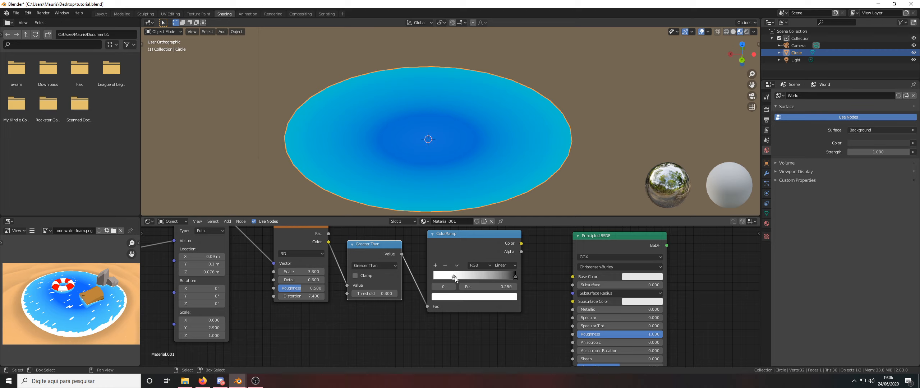
left_click_drag(514, 277, 500, 279)
scroll(509, 284, "down", 3)
middle_click_drag(513, 284, 473, 278)
left_click_drag(479, 245, 519, 272)
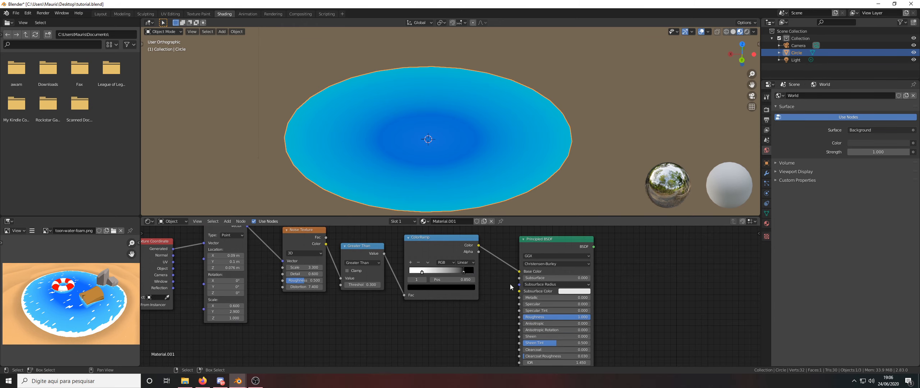
Step: Insert an Add Shader between the upper Principled BSDF and the Material Output, and connect the lower Principled BSDF to its second input
scroll(510, 284, "down", 1)
scroll(498, 281, "down", 3)
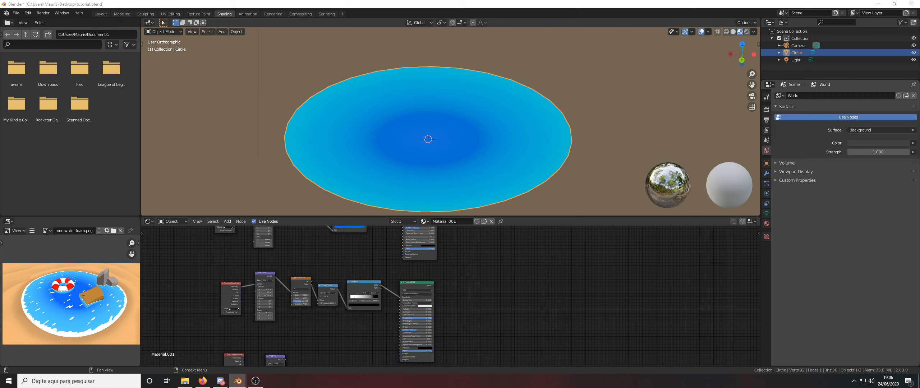
middle_click_drag(528, 326, 435, 337)
scroll(436, 334, "down", 5)
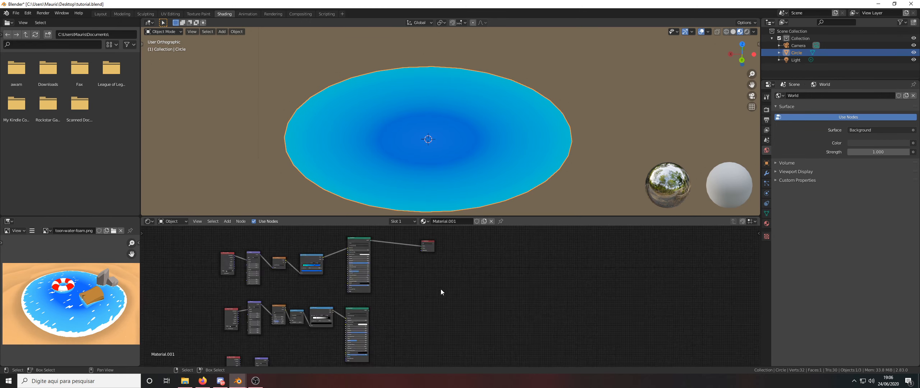
scroll(416, 275, "up", 3)
middle_click_drag(415, 272, 445, 277)
key("shift+a")
left_click(437, 263)
type("a")
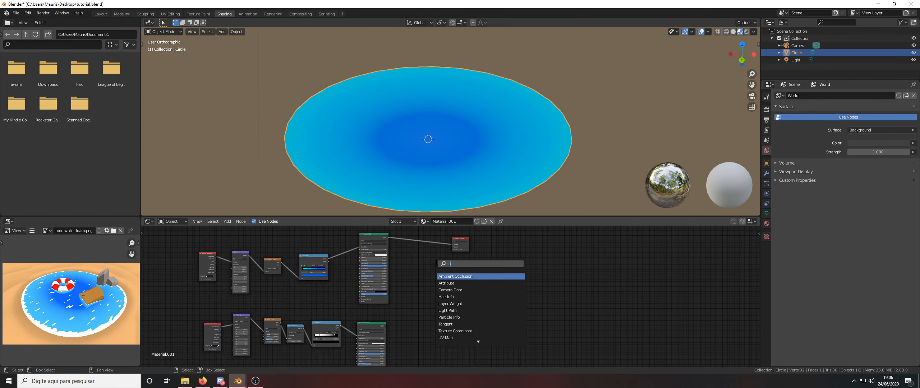
type("dd")
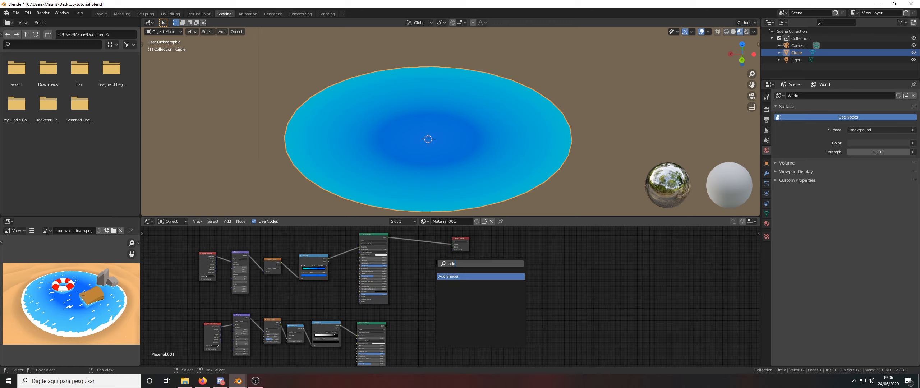
key("Return")
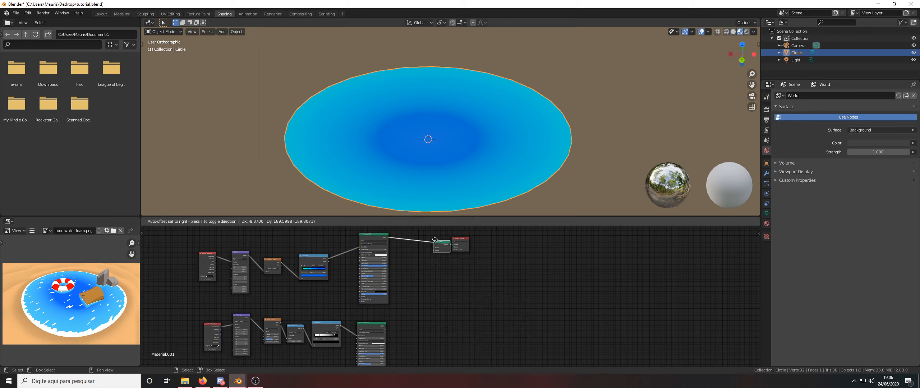
left_click(427, 240)
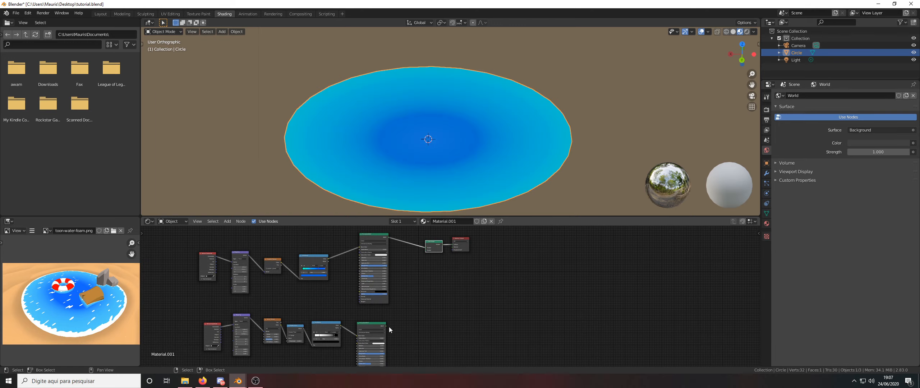
left_click_drag(386, 325, 425, 250)
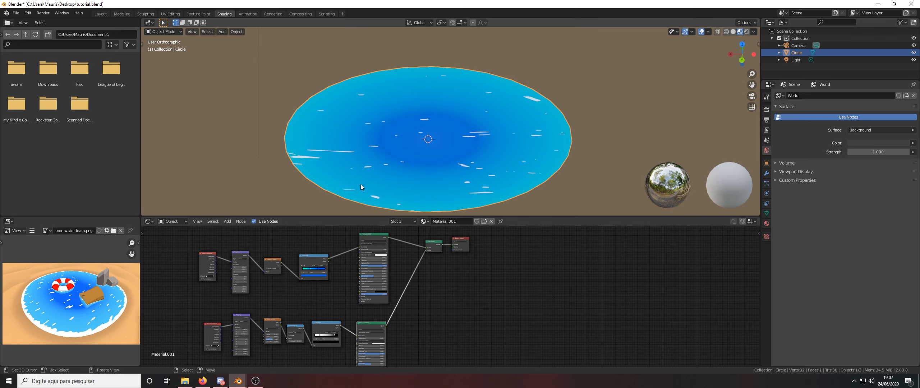
Step: Try a higher Greater Than threshold to compare the foam streaks on the plane, and restore it to 0.300
middle_click_drag(361, 184, 376, 200)
scroll(60, 307, "up", 2)
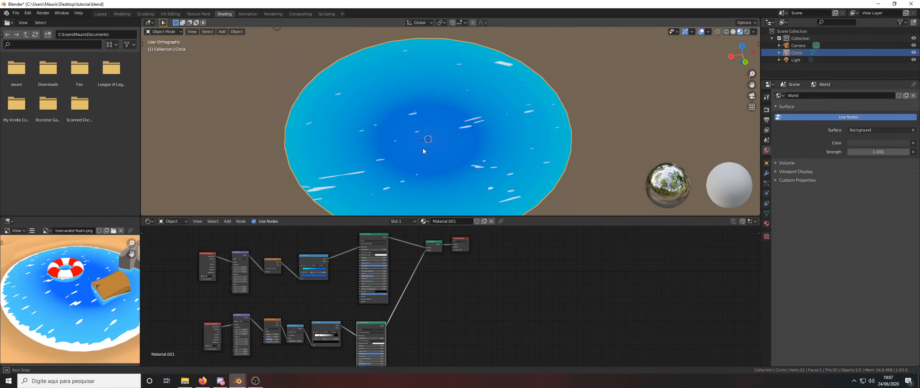
middle_click_drag(422, 148, 445, 141)
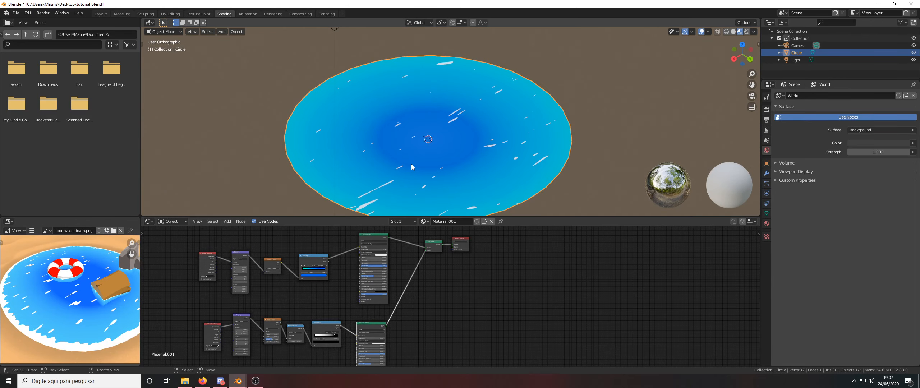
scroll(411, 164, "up", 3)
middle_click_drag(440, 159, 439, 148)
middle_click_drag(330, 335, 387, 309)
scroll(336, 320, "up", 7)
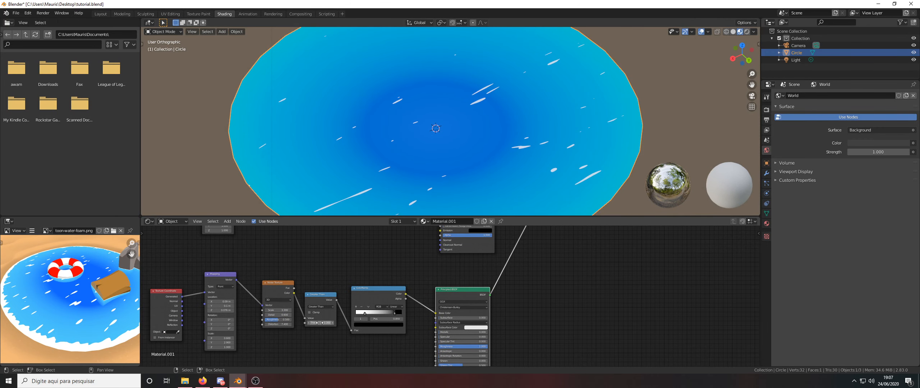
left_click(333, 323)
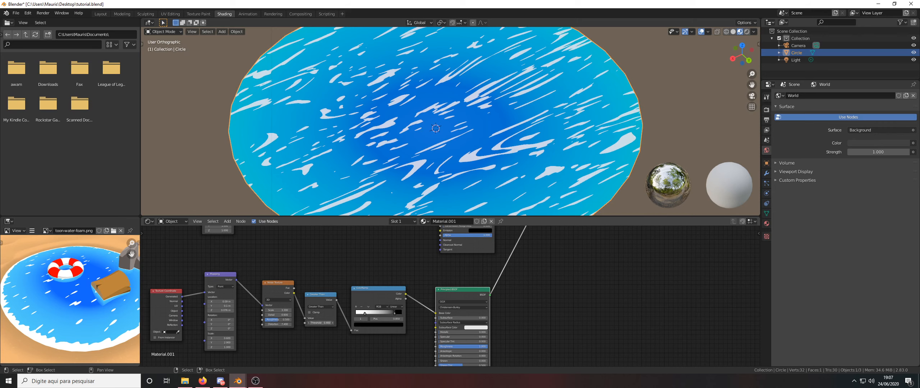
left_click(309, 323)
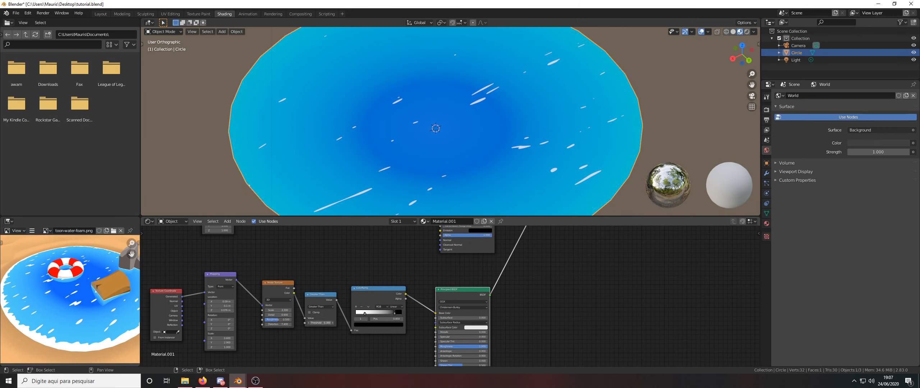
left_click_drag(308, 323, 319, 322)
left_click(308, 323)
Step: Examine the foam streaks on the whole circular plane and review the layout of all node rows
middle_click_drag(277, 334, 361, 318)
scroll(361, 318, "down", 2)
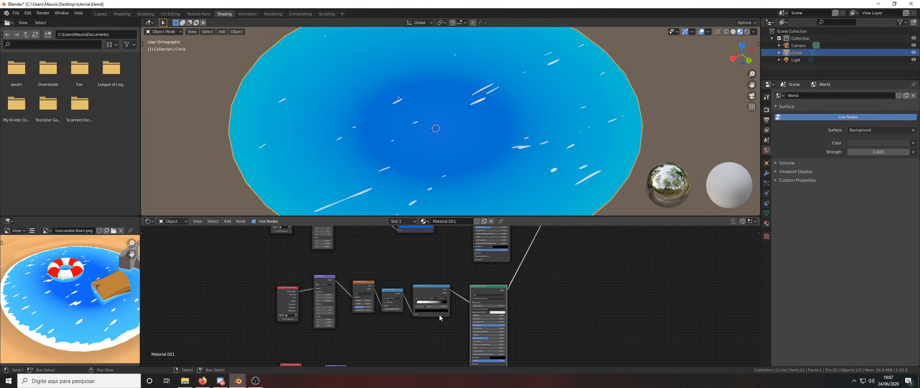
scroll(440, 315, "down", 1)
scroll(404, 169, "down", 2)
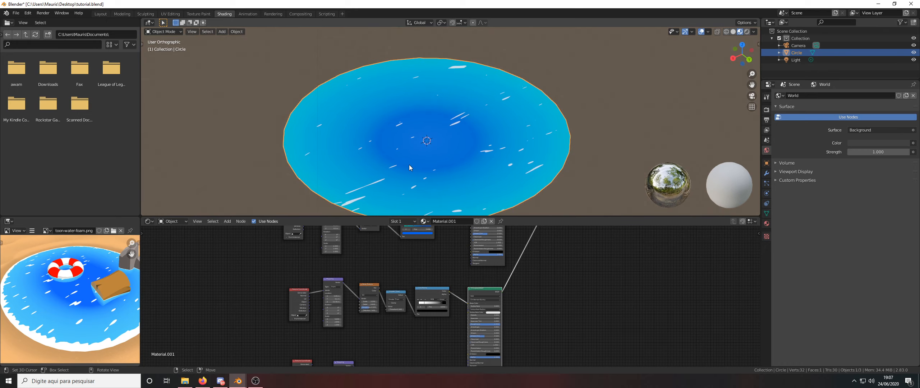
middle_click_drag(428, 178, 413, 170)
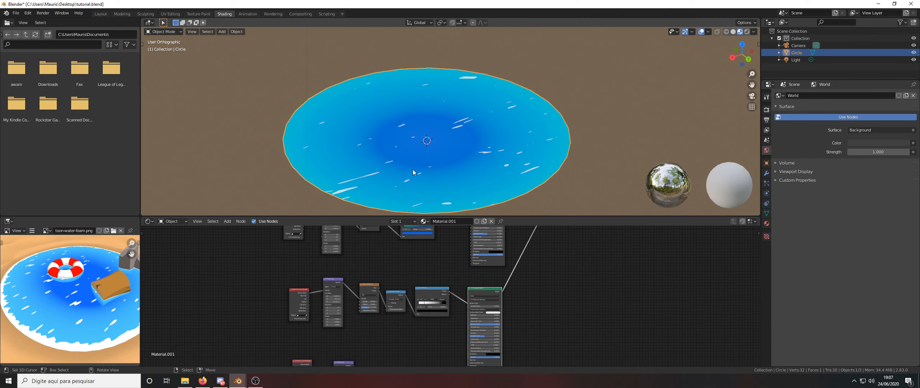
scroll(422, 279, "down", 2)
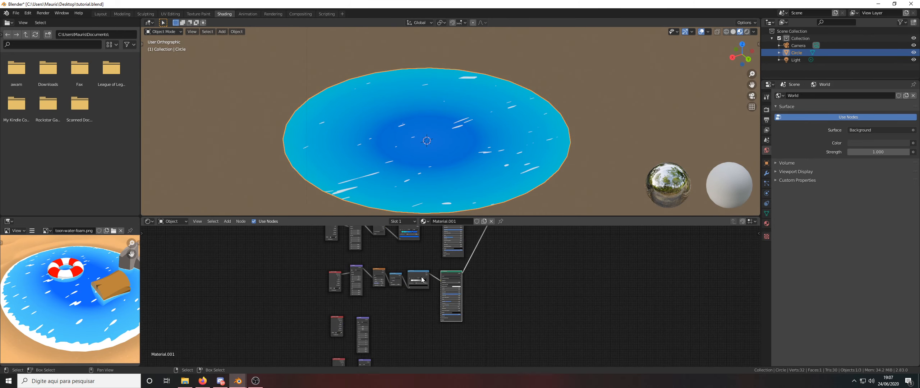
middle_click_drag(422, 280, 520, 236)
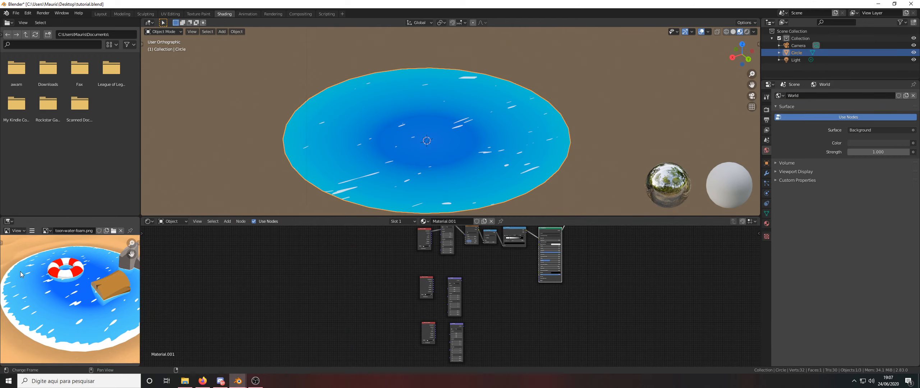
scroll(370, 312, "down", 3)
middle_click_drag(460, 297, 368, 344)
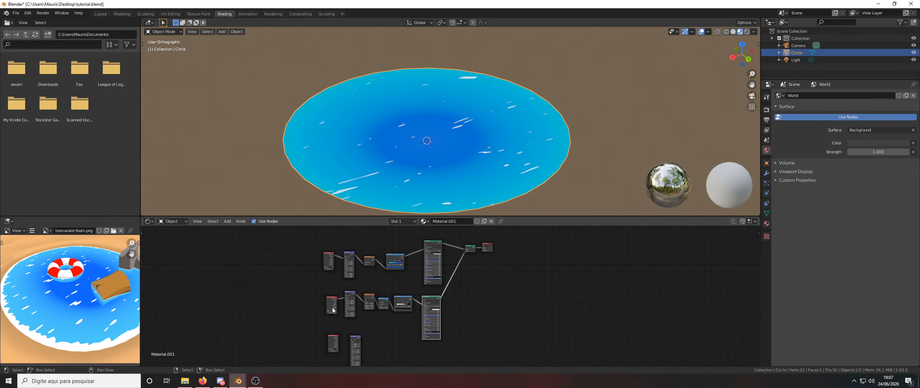
Step: Enclose the upper gradient node row, from Texture Coordinate to Principled BSDF, in a frame
scroll(287, 266, "up", 2)
scroll(296, 251, "up", 1)
left_click_drag(282, 243, 489, 322)
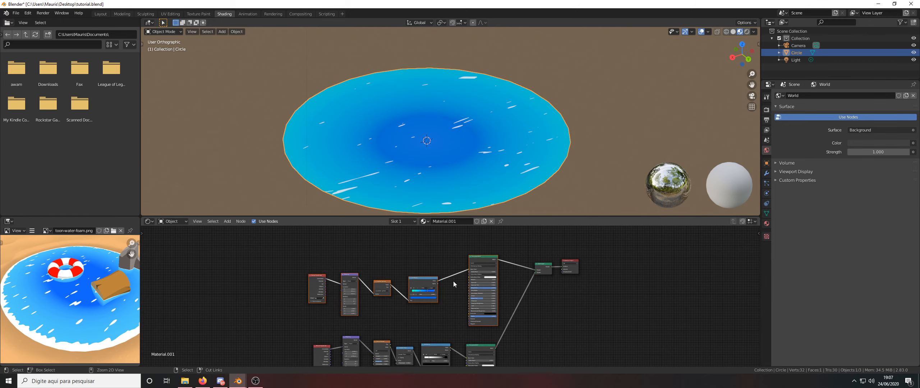
key("ctrl+j")
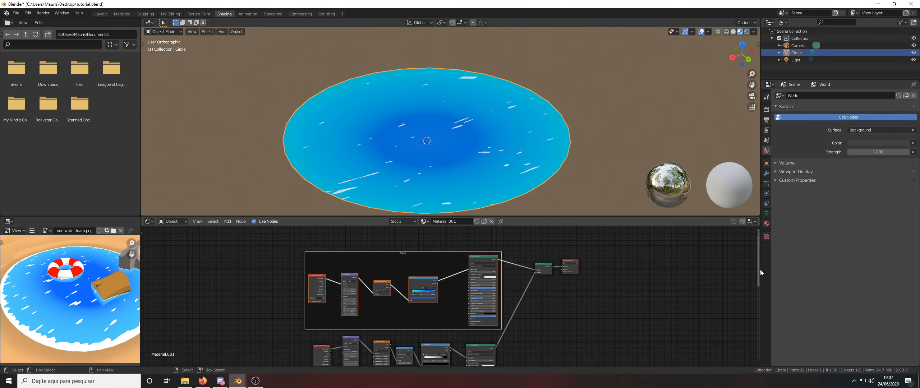
Step: Set both the name and the label of the upper node frame to "Water depth"
key("n")
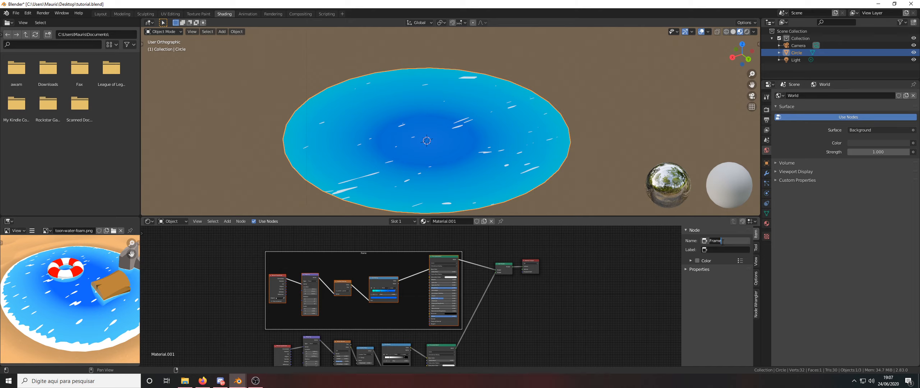
type("Waer depth")
key("ctrl+a")
key("ctrl+c")
double_click(722, 250)
key("ctrl+v")
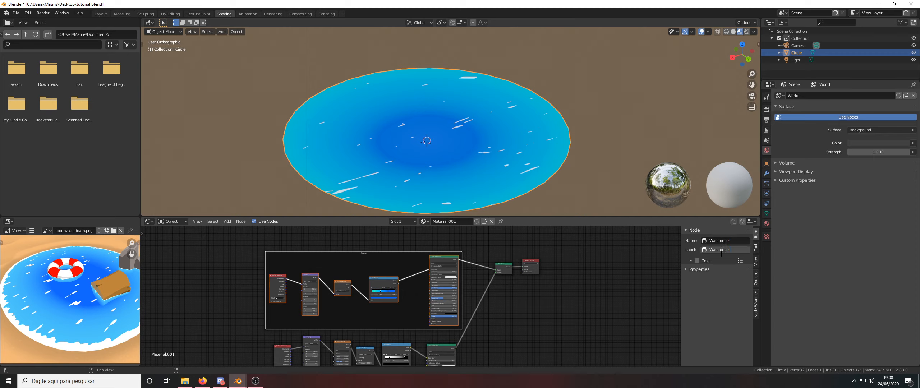
left_click(717, 251)
type("t")
key("Return")
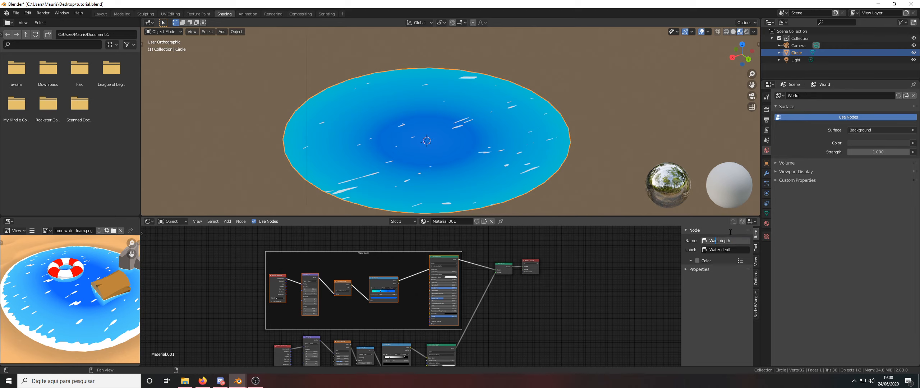
type("t")
key("Return")
Step: Enclose the noise node row in a frame and set its name and label to "Inner ripples"
scroll(619, 281, "down", 3)
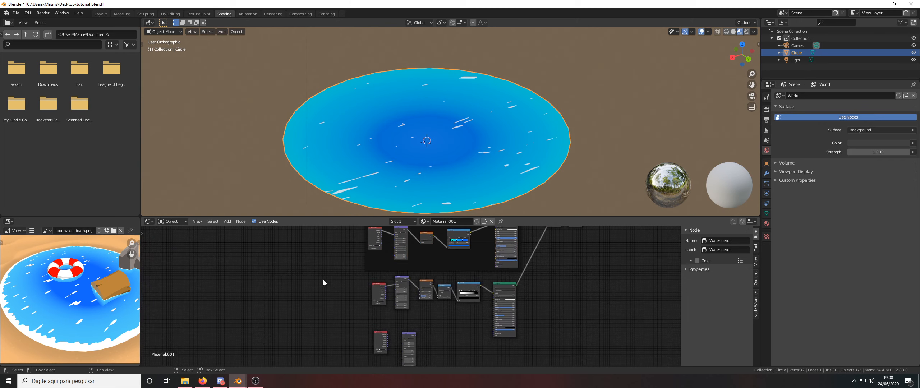
left_click_drag(336, 276, 526, 334)
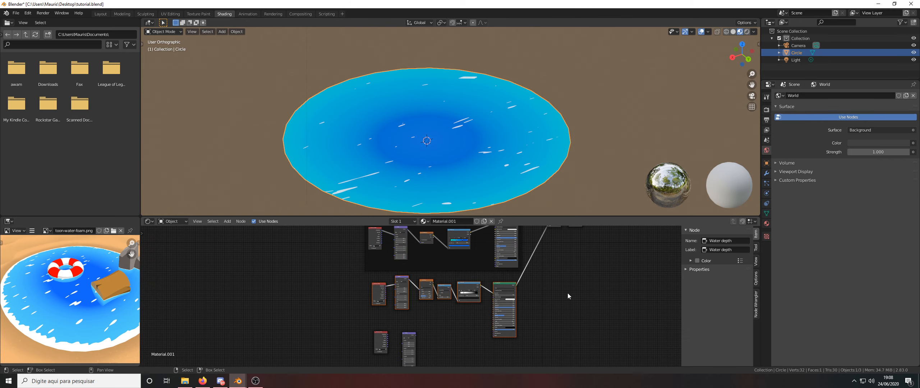
key("ctrl+j")
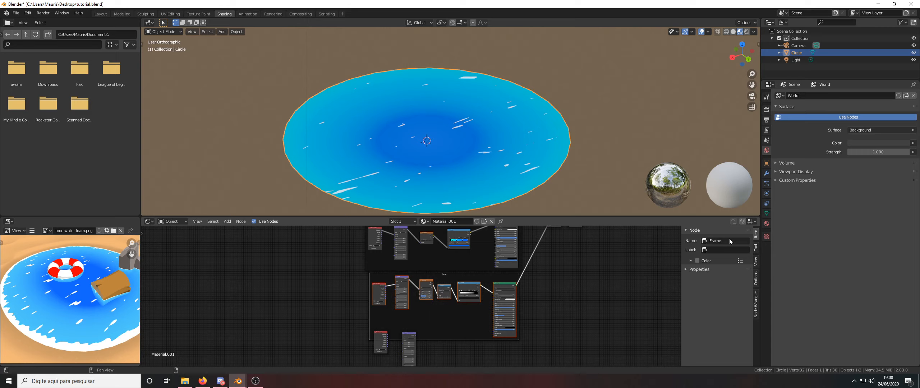
key("BackSpace")
type("Inner ripples")
key("Return")
left_click(722, 249)
key("ctrl+v")
key("Return")
Step: Move the unconnected Texture Coordinate and Mapping node pairs further below the Inner ripples frame to make room
scroll(624, 280, "down", 4)
middle_click_drag(552, 316, 559, 265)
scroll(559, 265, "down", 3)
middle_click_drag(500, 302, 499, 302)
left_click_drag(457, 274, 500, 305)
left_click(467, 268)
left_click_drag(466, 268, 504, 341)
key("g")
left_click(453, 313)
key("g")
left_click(504, 331)
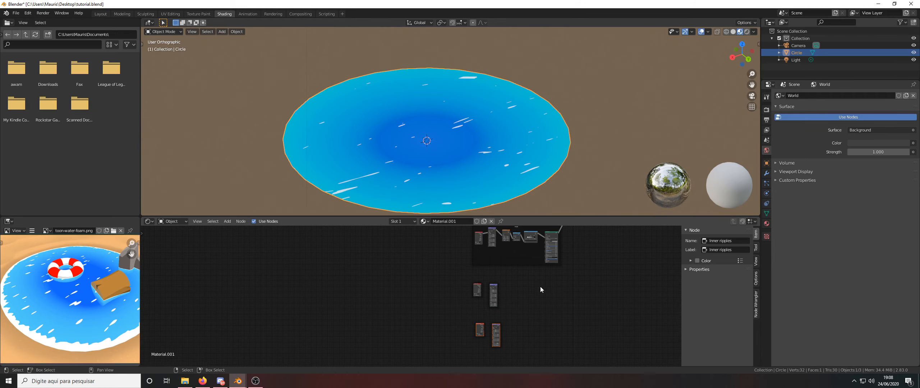
Step: Connect the Object output of the Texture Coordinate below the Inner ripples frame to its Mapping node's Vector and reposition the Mapping node
scroll(503, 284, "up", 6)
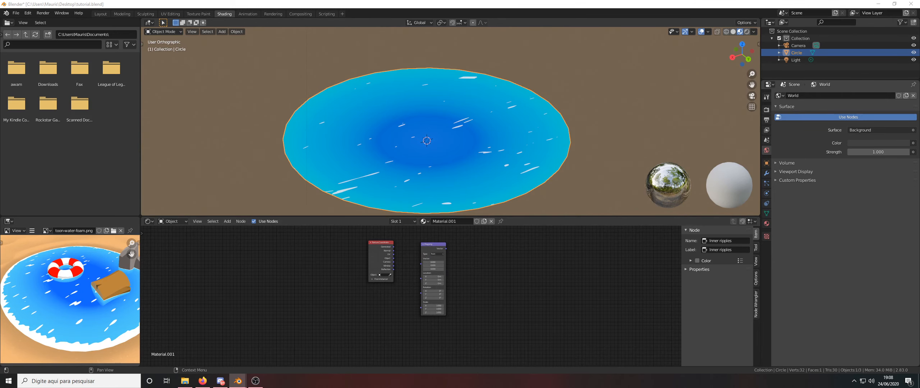
middle_click_drag(481, 283, 485, 303)
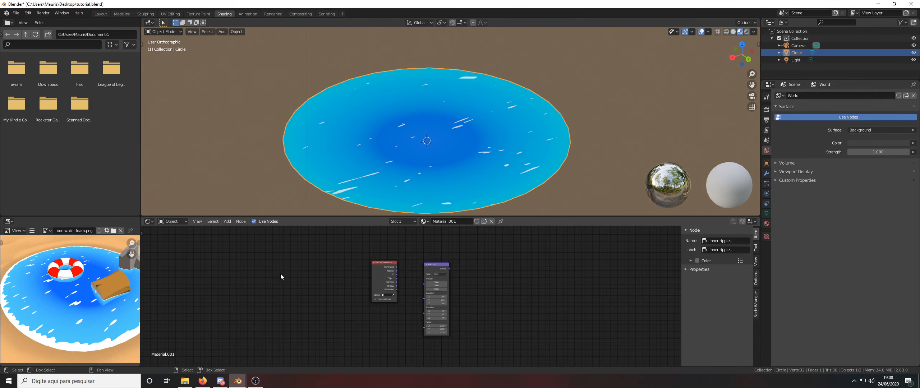
scroll(287, 313, "down", 4)
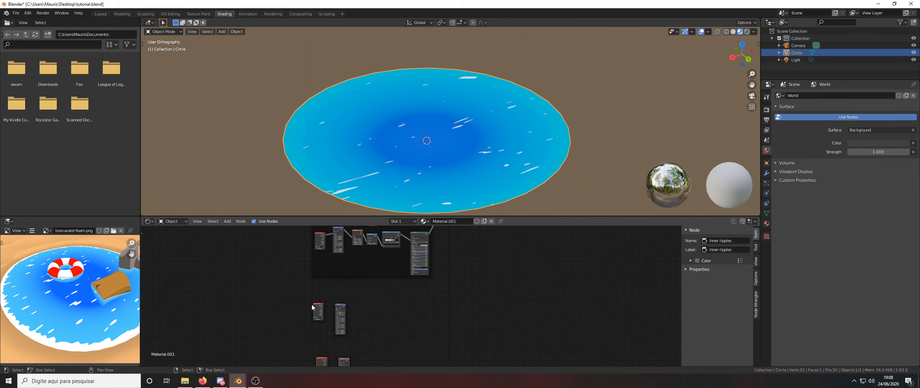
scroll(312, 305, "up", 3)
middle_click_drag(374, 321, 453, 284)
middle_click_drag(365, 332, 385, 282)
scroll(361, 292, "up", 1)
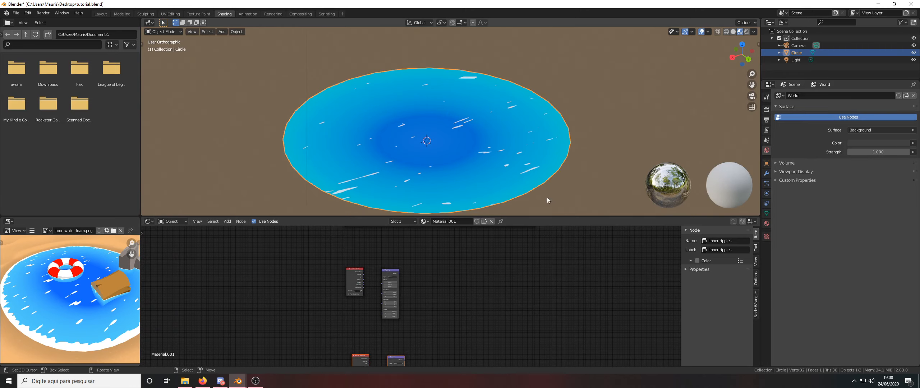
scroll(401, 285, "up", 4)
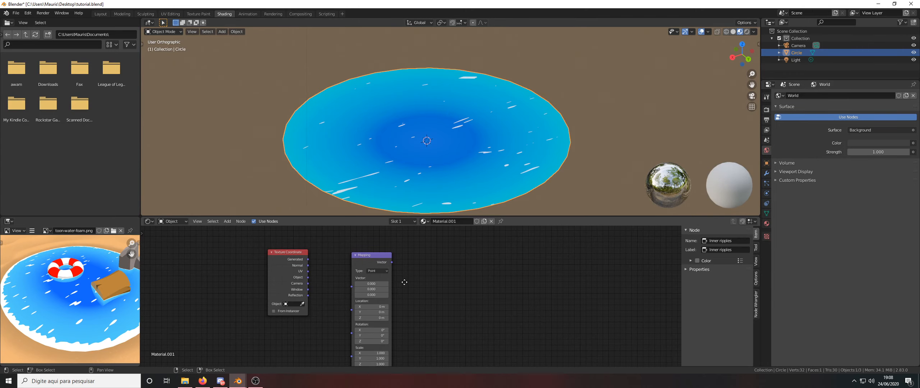
left_click_drag(308, 277, 352, 286)
left_click_drag(362, 258, 356, 247)
Step: Add a Gradient Texture node beside the unframed Mapping node below the Inner ripples frame
scroll(417, 292, "down", 2)
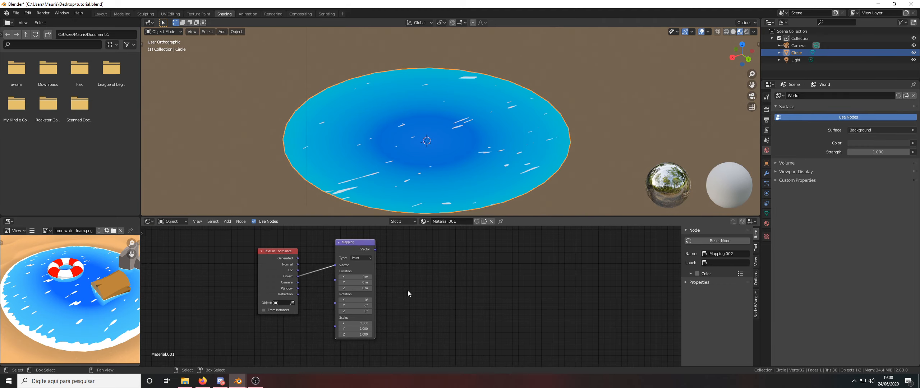
key("shift+a")
left_click(419, 275)
type("g")
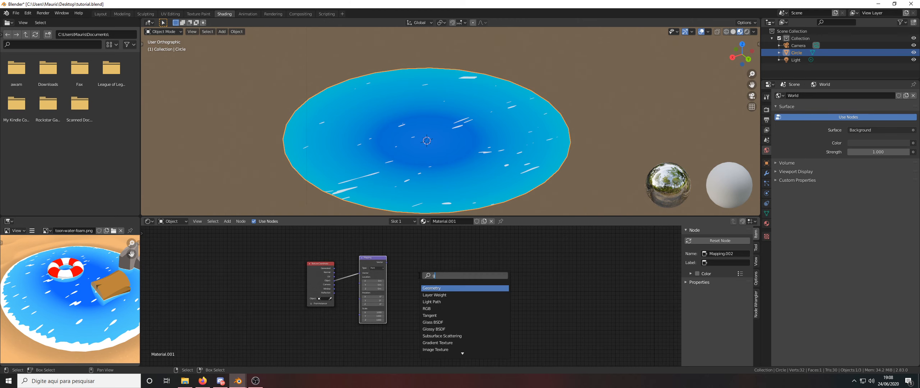
type("radient")
key("Return")
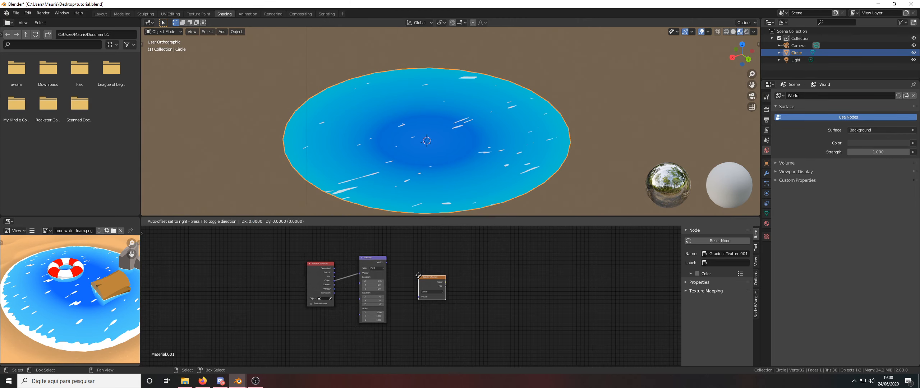
left_click(422, 253)
Step: Add a Magic Texture node below the new Gradient Texture node
scroll(417, 298, "up", 1)
middle_click_drag(416, 297, 408, 284)
key("shift+a")
left_click(407, 283)
type("magic")
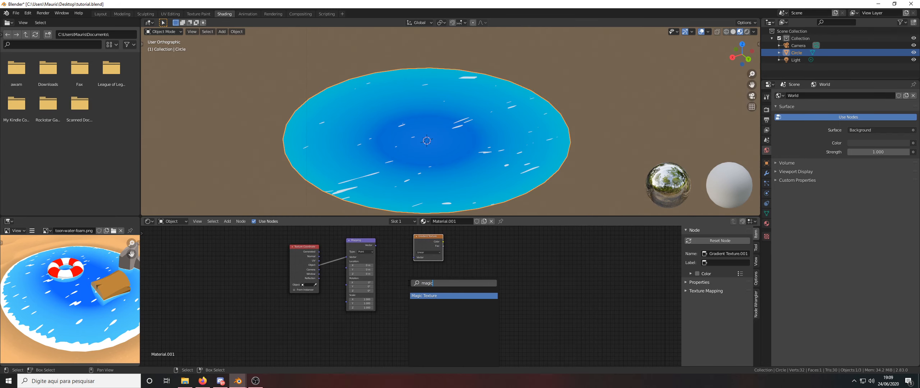
key("Return")
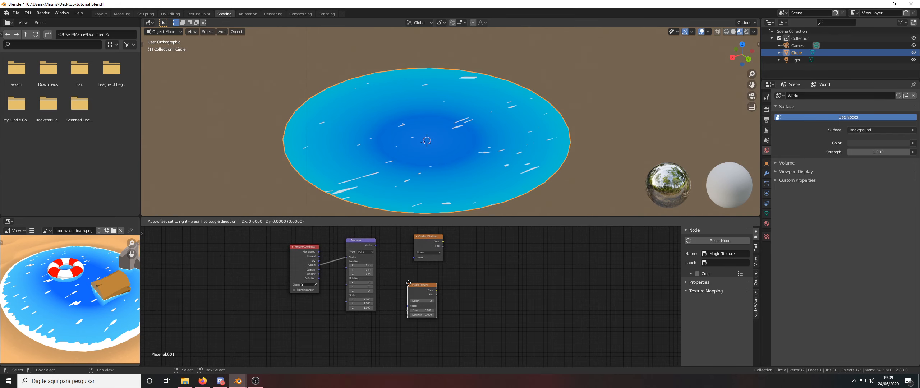
left_click(408, 283)
Step: Connect the Mapping node's Vector output to both the Gradient and Magic Texture Vector inputs, and set the gradient type to Spherical
scroll(376, 247, "up", 2)
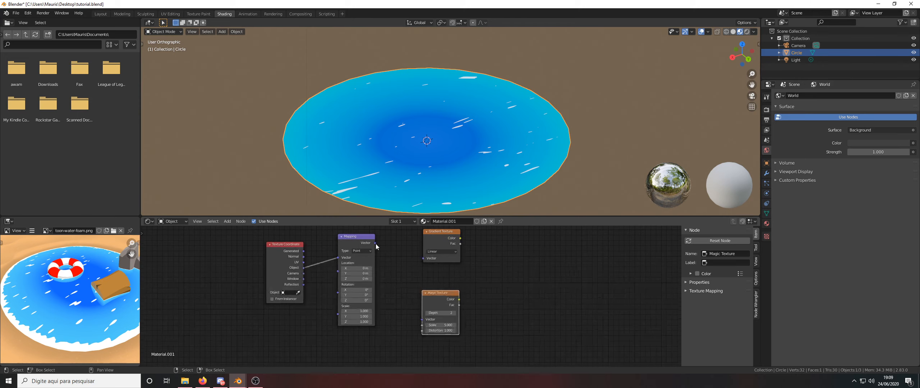
left_click_drag(375, 243, 423, 259)
left_click_drag(375, 243, 423, 320)
left_click(443, 252)
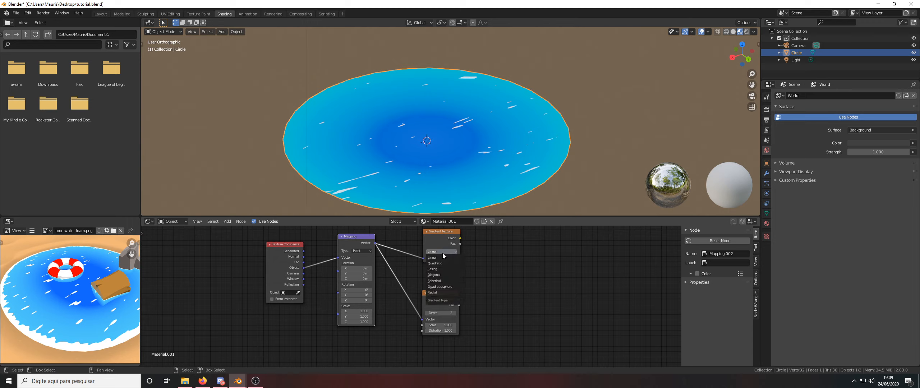
left_click(439, 282)
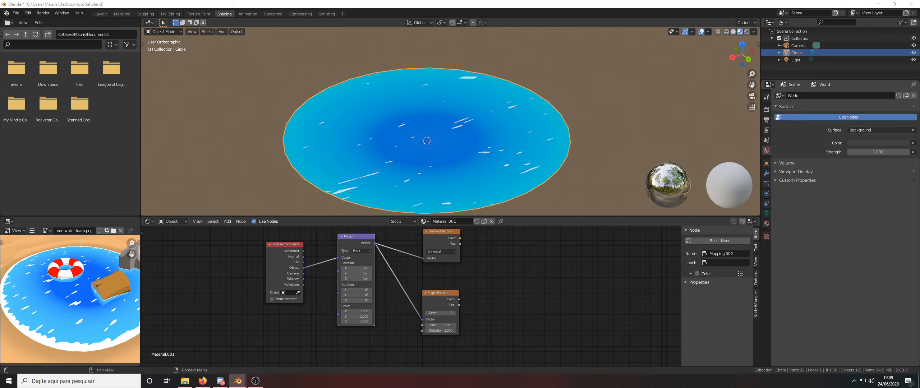
Step: Set the new Mapping node's rotation to 0.2° on X and 8° on Y
middle_click_drag(546, 268, 552, 269)
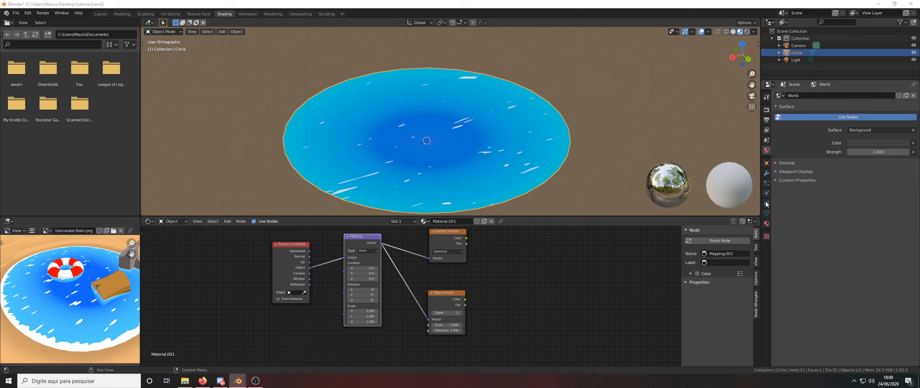
middle_click_drag(357, 300, 375, 297)
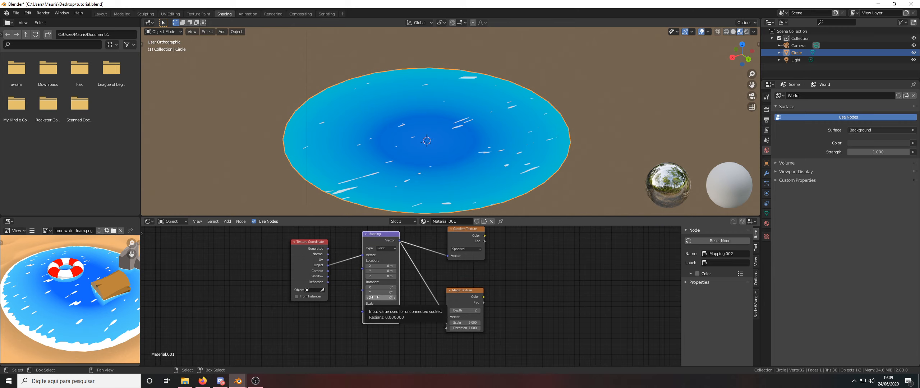
scroll(375, 297, "up", 1)
scroll(375, 298, "up", 1)
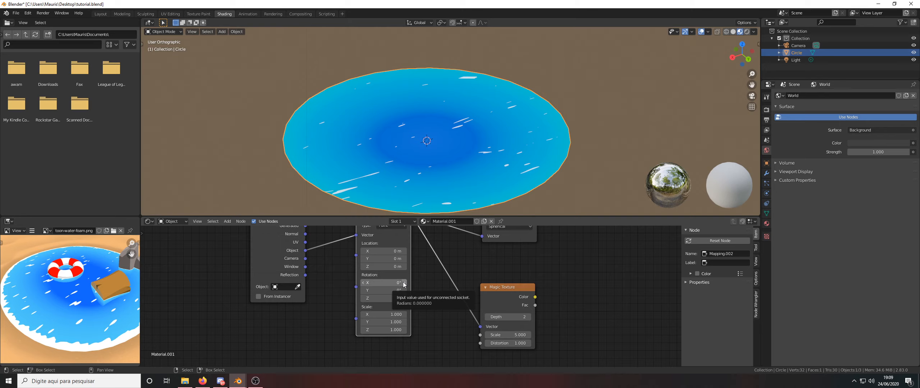
left_click(392, 283)
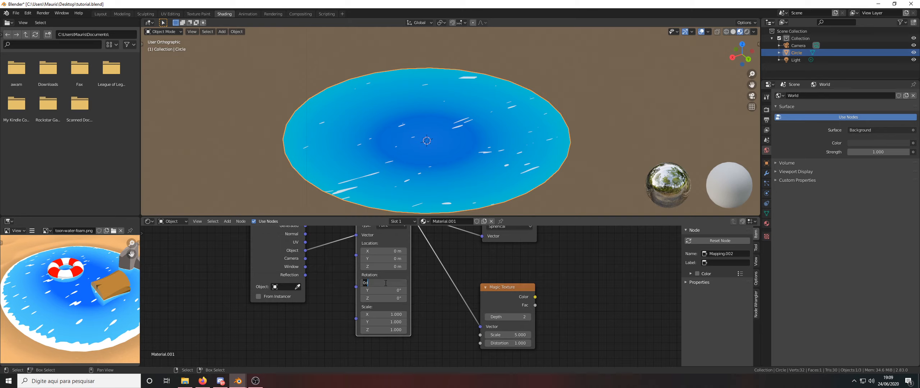
type("0.2")
key("Return")
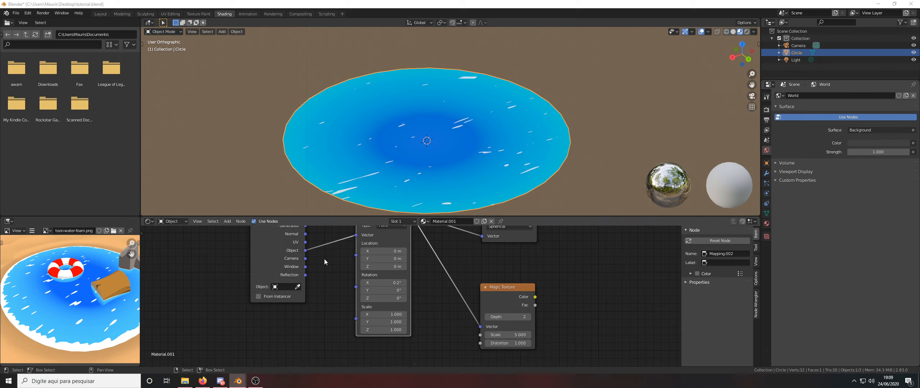
left_click(392, 290)
type("0.4")
key("Return")
left_click(392, 290)
type("8")
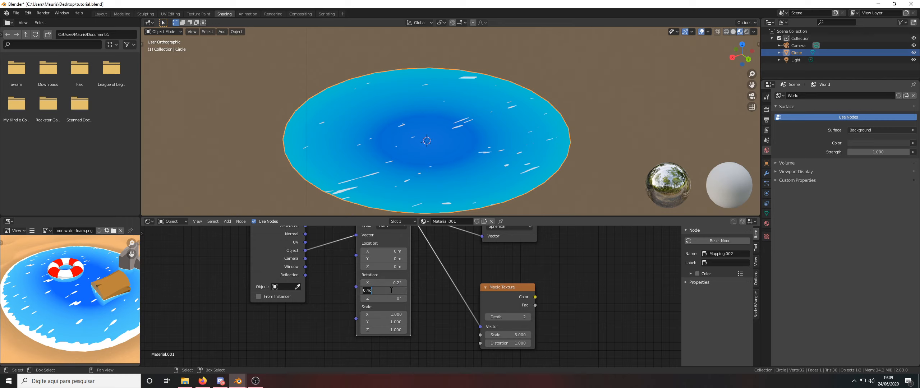
key("Return")
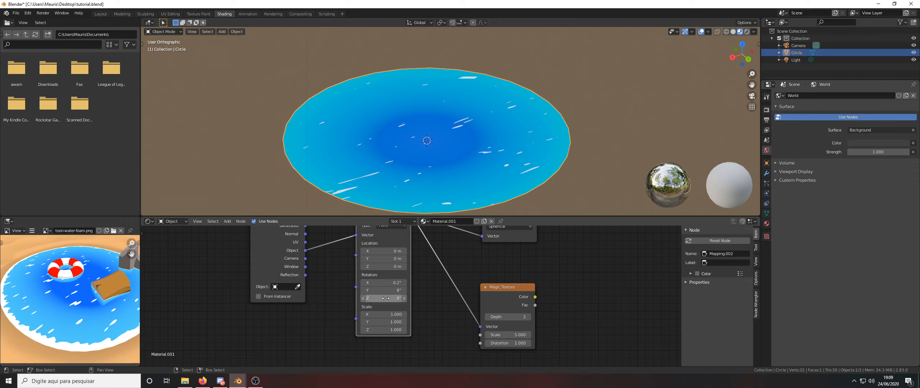
Step: Lower the new Mapping node's Z rotation to -0.9°
left_click(364, 301)
left_click(364, 301)
left_click(364, 301)
left_click(364, 301)
left_click(364, 301)
left_click(364, 302)
left_click(364, 301)
left_click(364, 301)
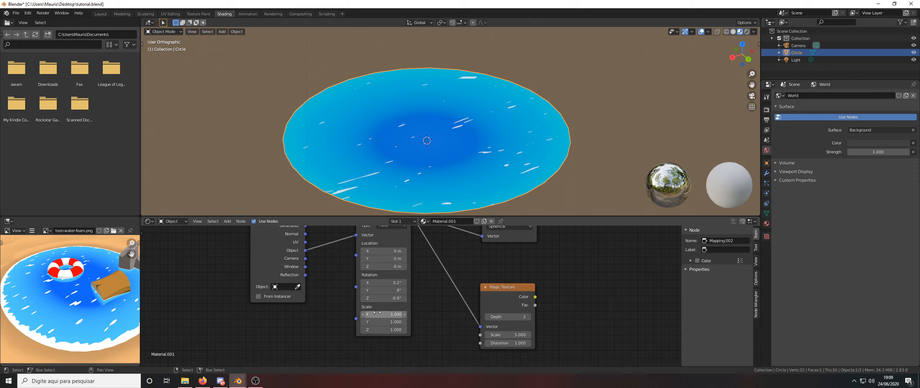
Step: Set the new Mapping node's scale to 0.100 on X, -0.100 on Y and 8.900 on Z
left_click_drag(384, 314, 373, 313)
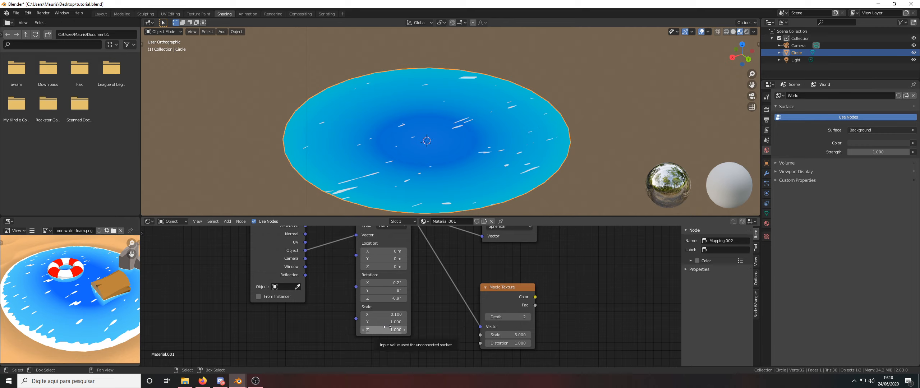
left_click_drag(367, 323, 367, 323)
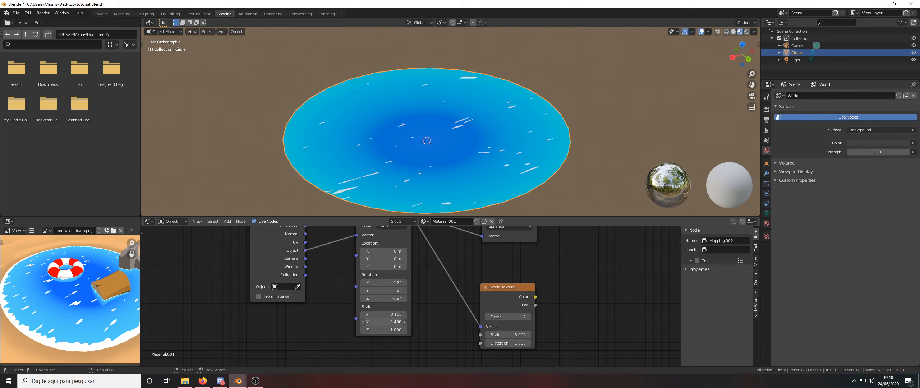
middle_click_drag(404, 343, 422, 308)
scroll(422, 307, "down", 4)
scroll(422, 306, "up", 3)
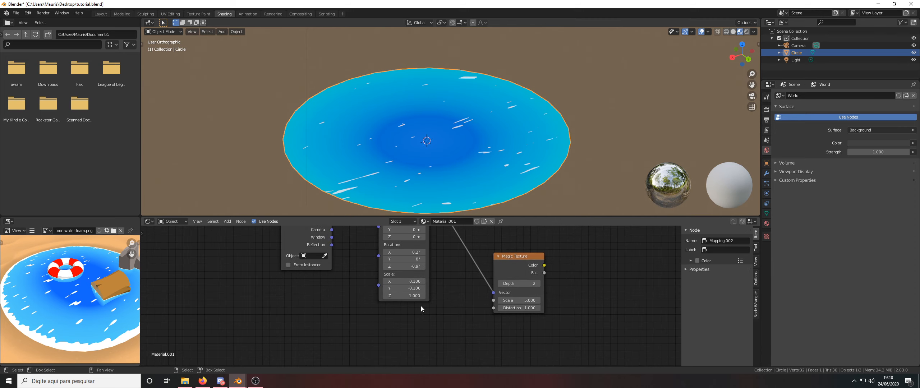
type("8.9")
key("Return")
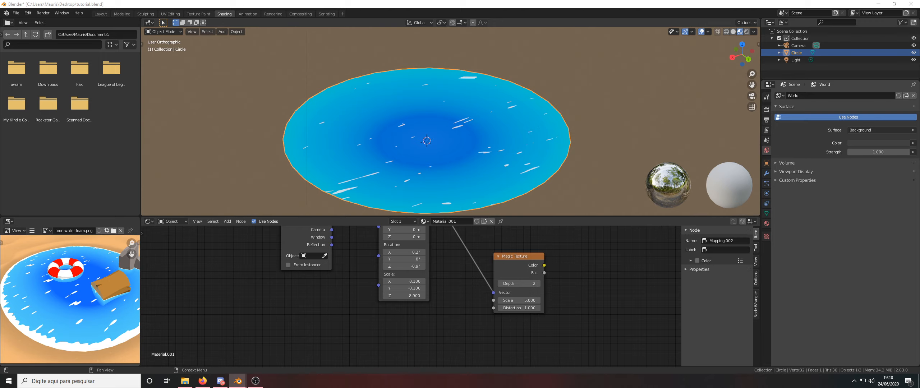
Step: Set the Magic Texture's Scale to 4.4 and its Distortion to 0.5
left_click(518, 302)
type("4.4")
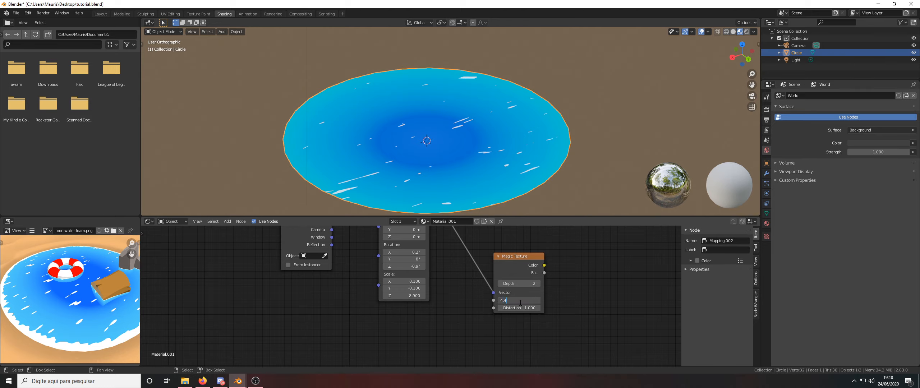
key("Return")
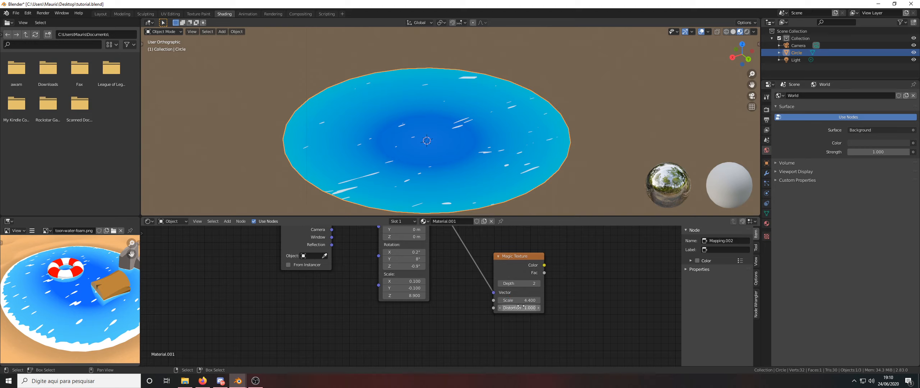
left_click_drag(519, 308, 520, 308)
left_click(539, 309)
Step: Set the Z location of the Mapping node inside the Inner ripples frame to 0 m
scroll(426, 274, "down", 6)
middle_click_drag(415, 289, 373, 345)
scroll(400, 295, "down", 7)
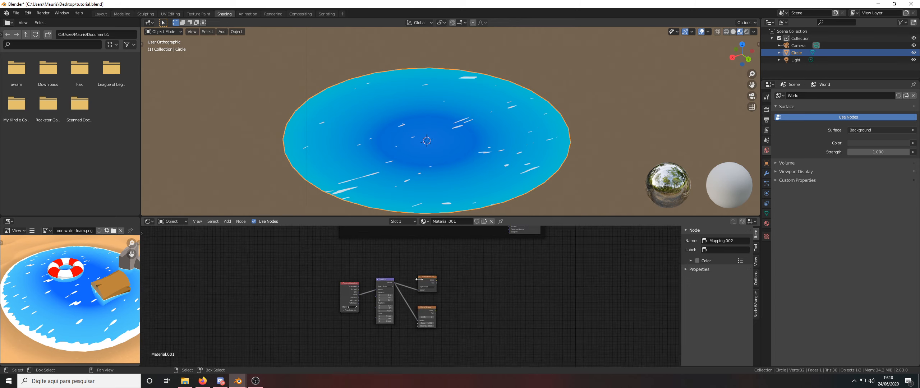
middle_click_drag(422, 261, 389, 311)
scroll(389, 311, "down", 4)
middle_click_drag(392, 278, 391, 333)
scroll(385, 301, "up", 6)
scroll(386, 304, "up", 2)
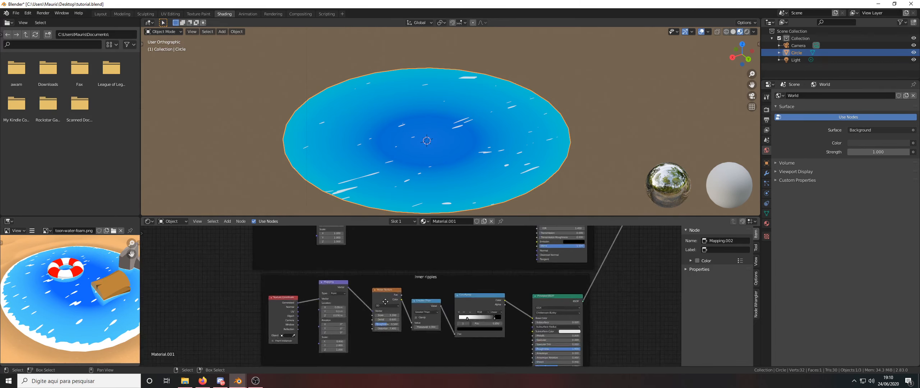
middle_click_drag(386, 304, 475, 290)
scroll(400, 334, "up", 2)
scroll(448, 306, "up", 2)
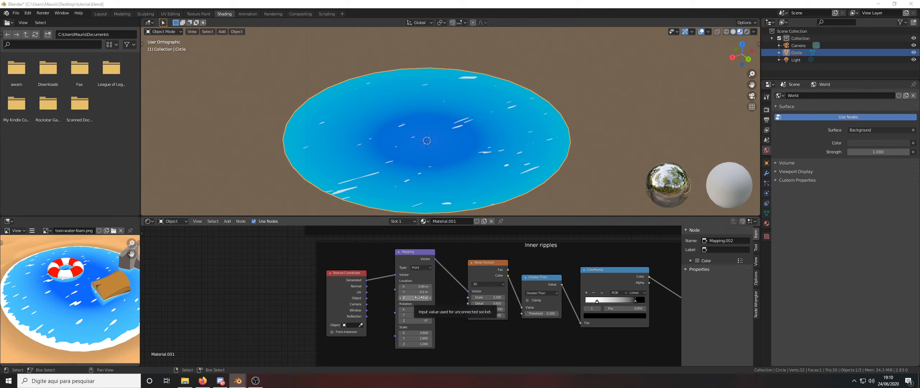
left_click_drag(417, 298, 419, 298)
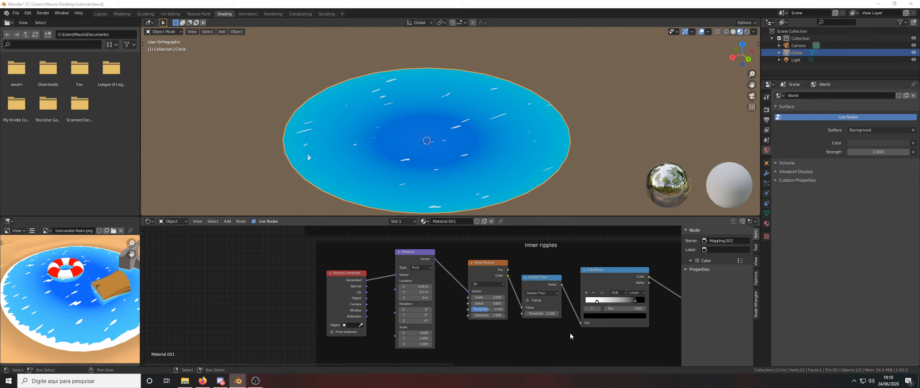
Step: Return to the unframed Gradient and Magic Texture nodes below the Inner ripples frame
scroll(570, 334, "down", 2)
scroll(556, 288, "down", 1)
middle_click_drag(556, 288, 571, 261)
scroll(561, 309, "up", 1)
middle_click_drag(560, 313, 522, 249)
scroll(528, 311, "up", 1)
middle_click_drag(529, 313, 536, 262)
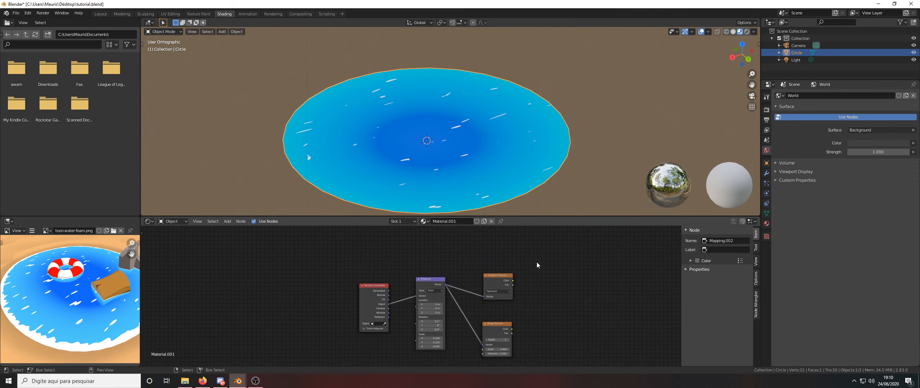
scroll(530, 284, "up", 2)
middle_click_drag(529, 289, 529, 255)
scroll(530, 271, "up", 1)
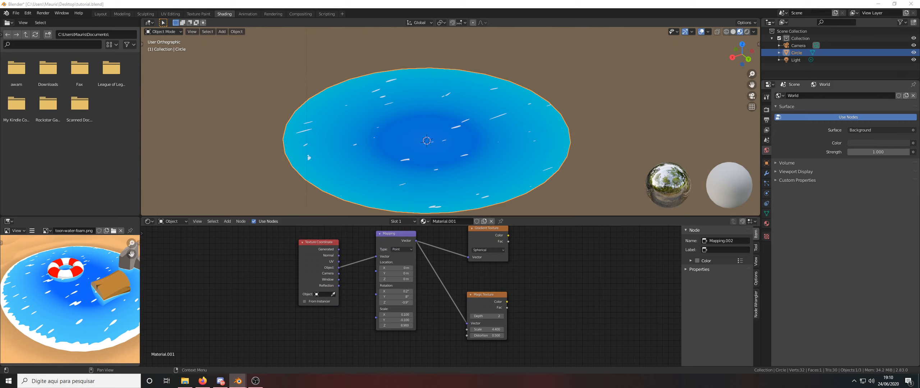
middle_click_drag(553, 296, 512, 309)
scroll(512, 310, "down", 2)
key("shift+a")
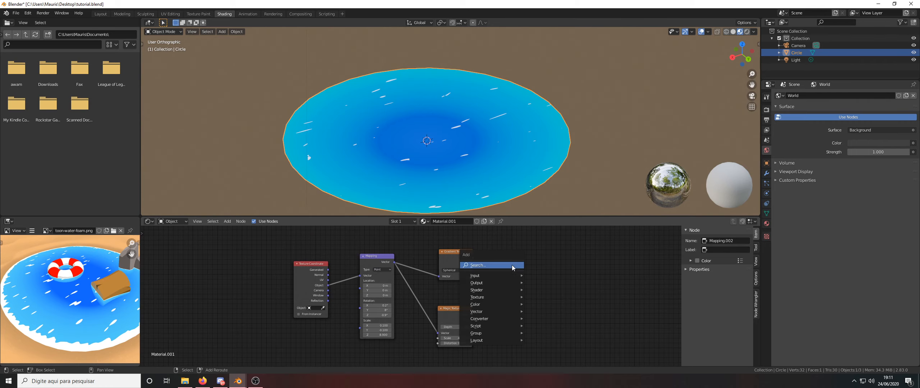
left_click(512, 265)
type("mix")
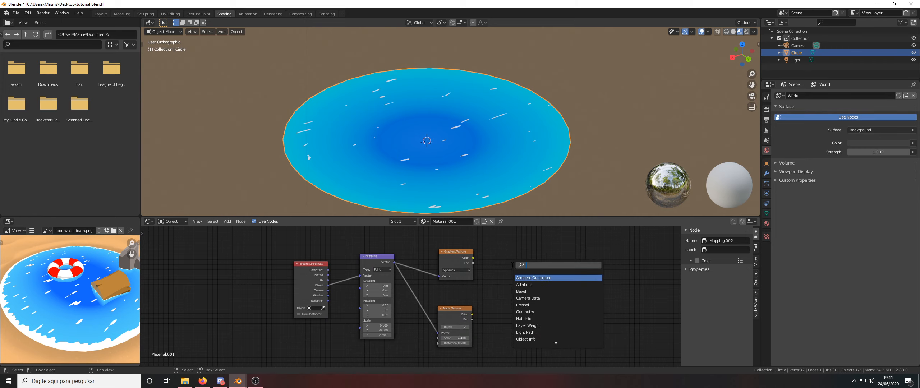
key("Return")
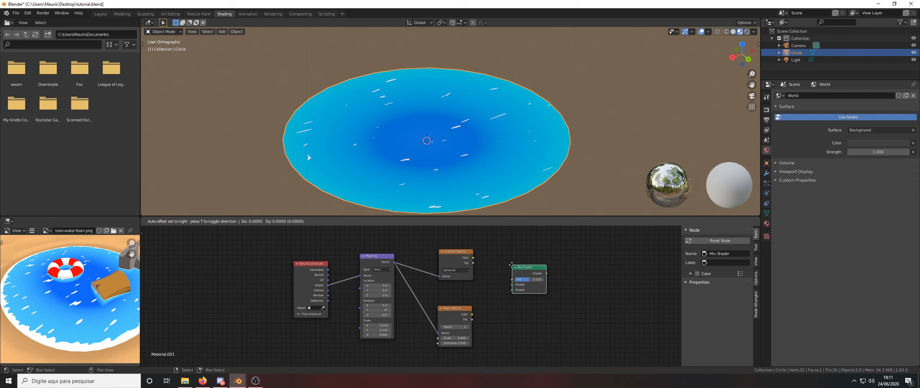
key("Escape")
Step: Add a MixRGB node beside the Gradient and Magic Texture nodes
key("shift+a")
left_click(512, 266)
type("mixrg")
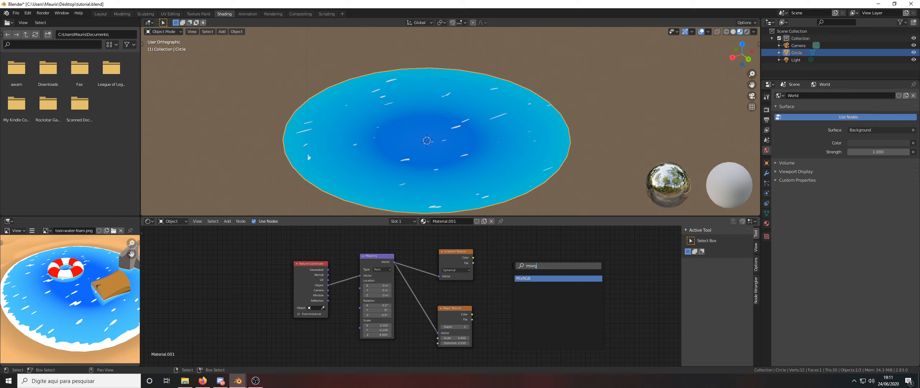
key("Return")
left_click(513, 267)
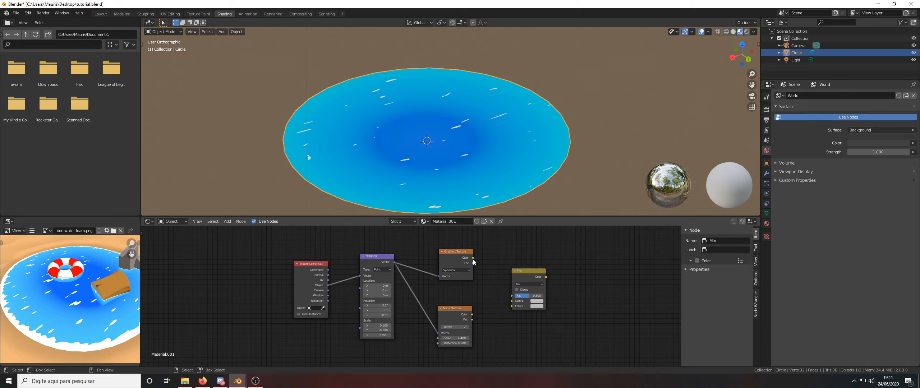
Step: Connect the Gradient Texture's Color to Color1 and the Magic Texture's Color to Color2 of the Mix node, with Fac at 0.150
left_click_drag(474, 262, 512, 306)
left_click(469, 318)
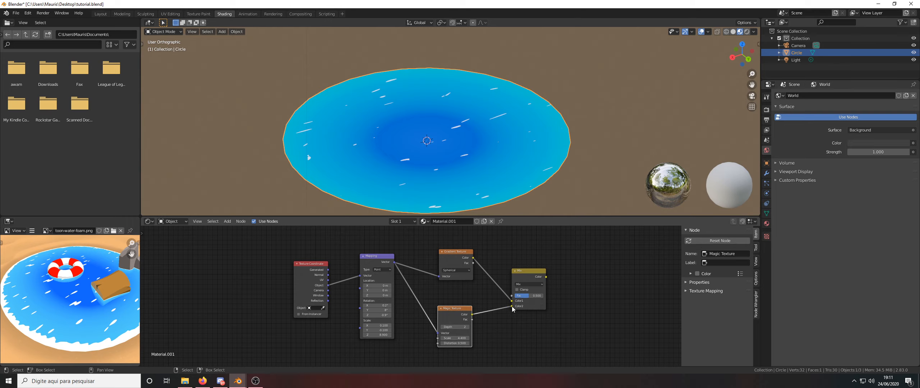
scroll(528, 299, "up", 2)
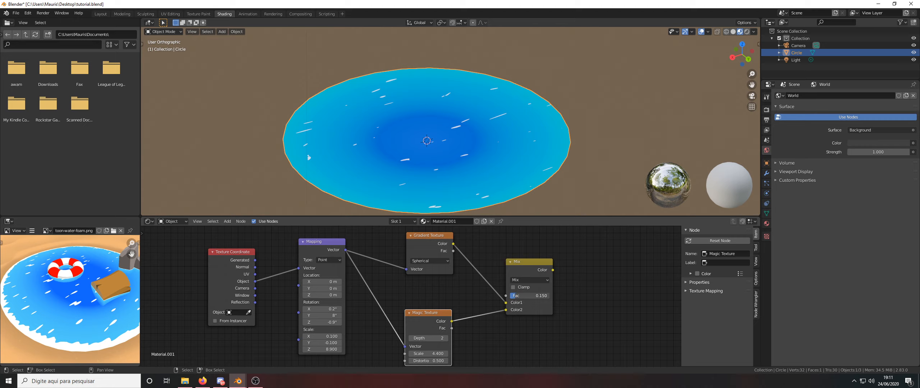
Step: Set the Mix node's Fac to 0.133 and add a ColorRamp node beside it
scroll(568, 296, "down", 5)
middle_click_drag(567, 295, 493, 296)
scroll(441, 310, "up", 4)
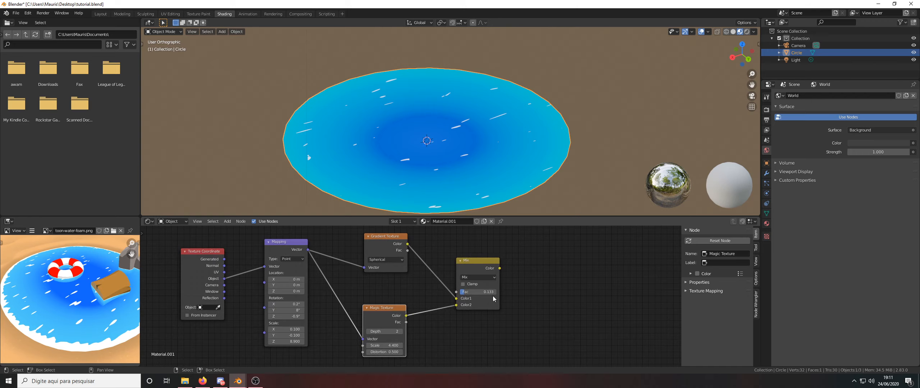
middle_click_drag(491, 300, 403, 335)
scroll(402, 334, "down", 2)
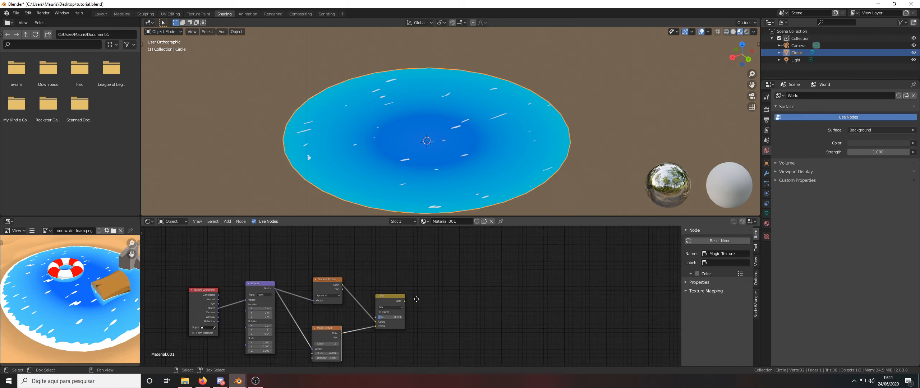
middle_click_drag(417, 300, 406, 275)
scroll(406, 275, "up", 1)
key("shift+a")
left_click(414, 277)
type("color")
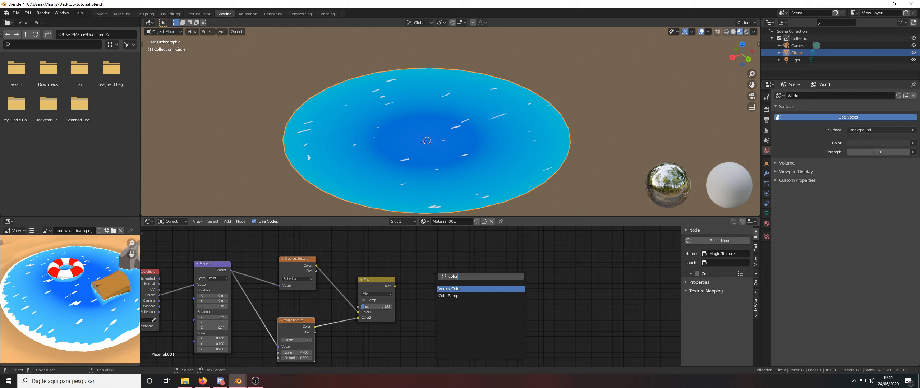
key("Down")
key("Return")
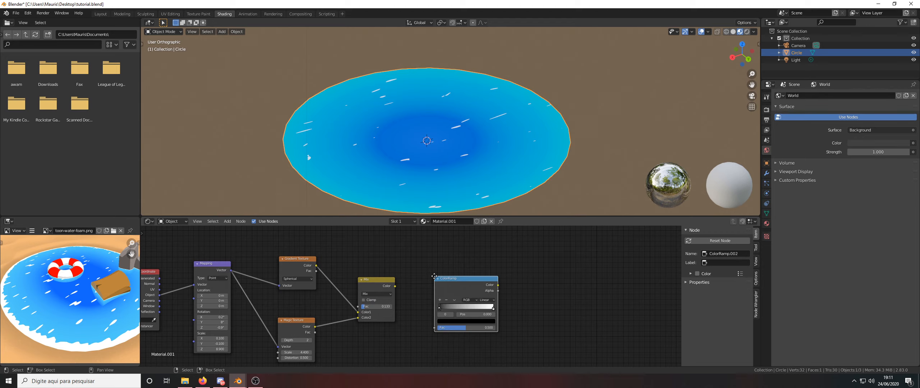
left_click(441, 239)
Step: Set the ColorRamp's interpolation to Constant and place a duplicate of the node below it
middle_click_drag(465, 280, 465, 269)
left_click(495, 253)
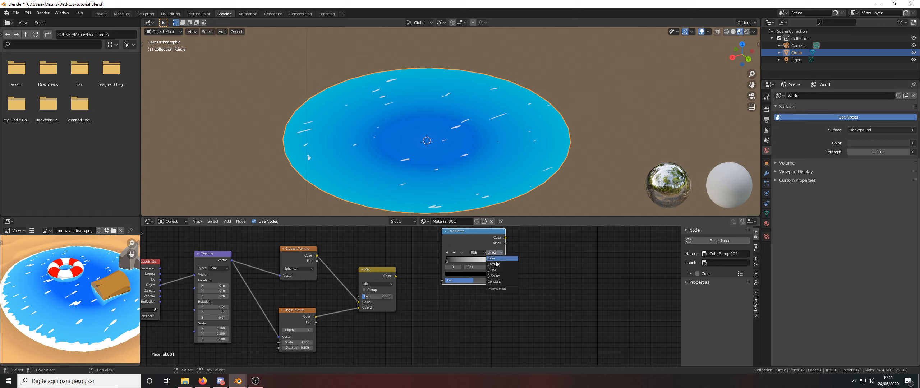
left_click(494, 282)
key("shift+d")
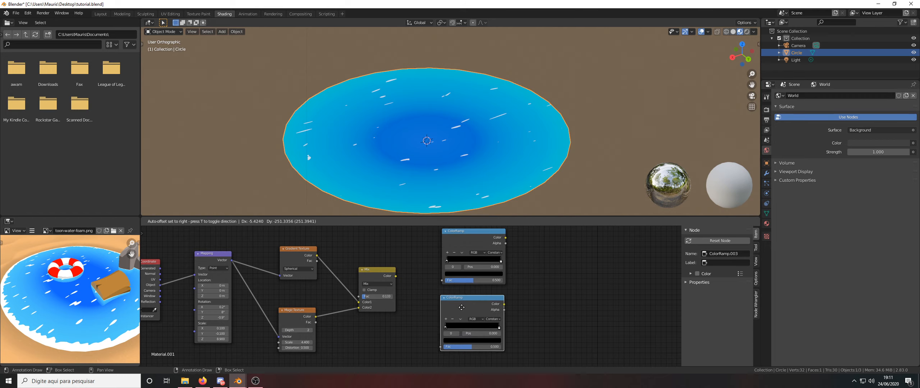
Step: Move the upper ColorRamp's white stop to position 0.109 and connect the Mix node's Color to its Fac
scroll(463, 313, "up", 1)
scroll(464, 312, "up", 1)
mouse_move(465, 312)
middle_mouse_down()
mouse_move(466, 327)
mouse_move(475, 319)
middle_mouse_up()
left_click_drag(511, 265, 445, 271)
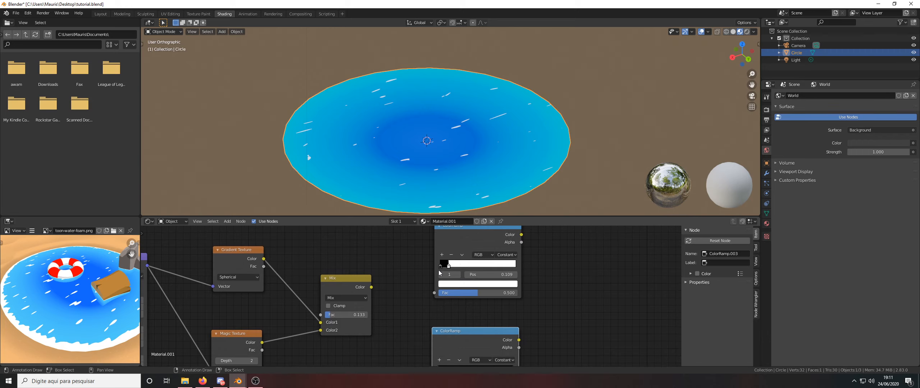
left_click_drag(372, 287, 437, 280)
scroll(428, 294, "down", 3)
scroll(439, 299, "up", 2)
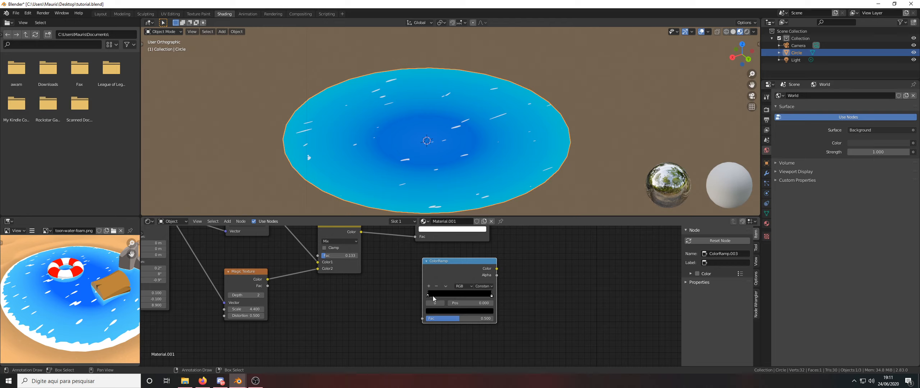
Step: Set the lower ColorRamp to white at 0.000 and black at 0.295, and connect the Mix node's Color to its Fac
left_click_drag(491, 295, 427, 295)
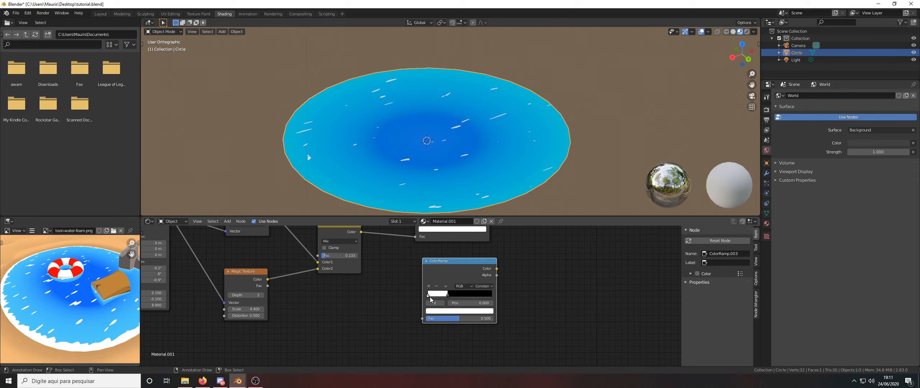
left_click_drag(447, 296, 445, 297)
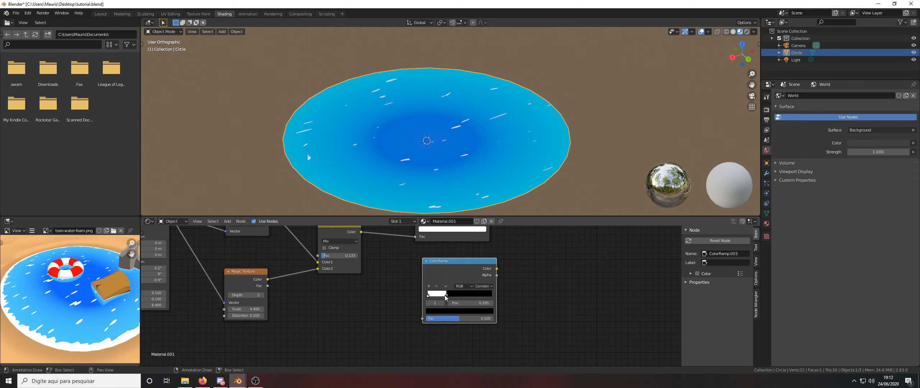
scroll(315, 306, "down", 2)
left_click_drag(346, 254, 387, 313)
scroll(452, 276, "down", 2)
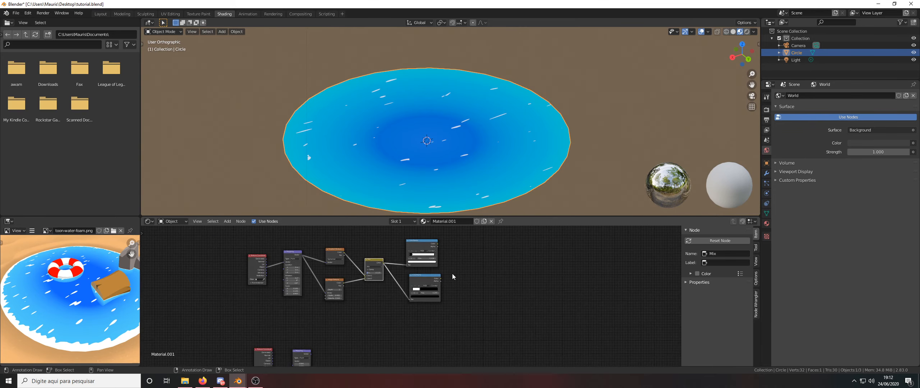
Step: Align the lower ColorRamp node beneath the upper one
middle_click_drag(452, 273, 429, 293)
left_click_drag(408, 296, 398, 300)
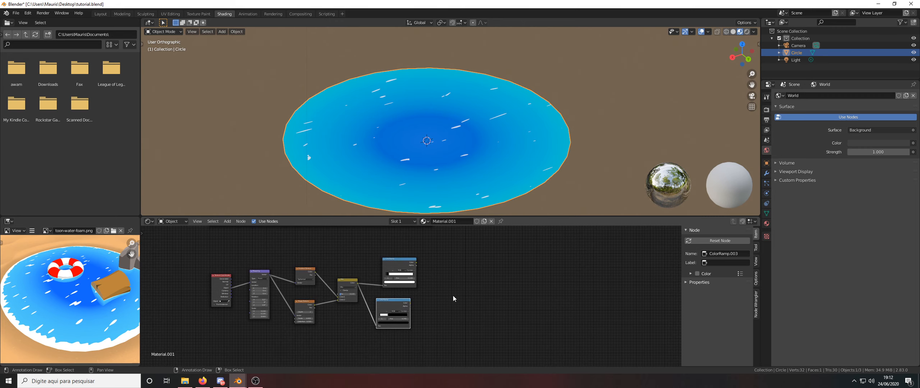
middle_click_drag(453, 296, 448, 298)
left_click_drag(375, 310, 382, 310)
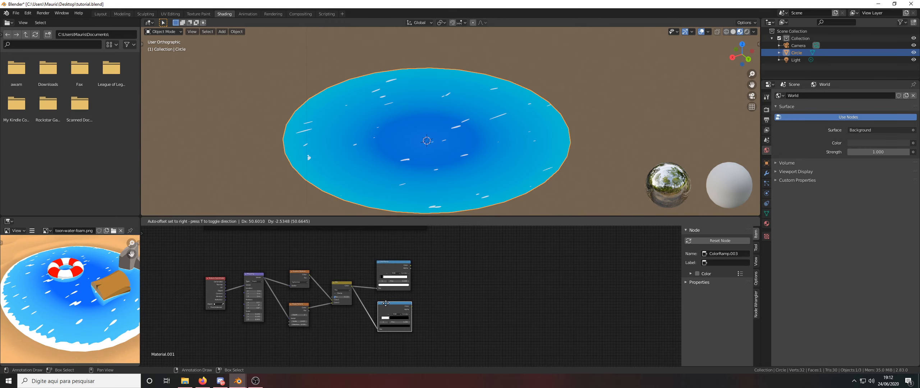
scroll(451, 284, "down", 8)
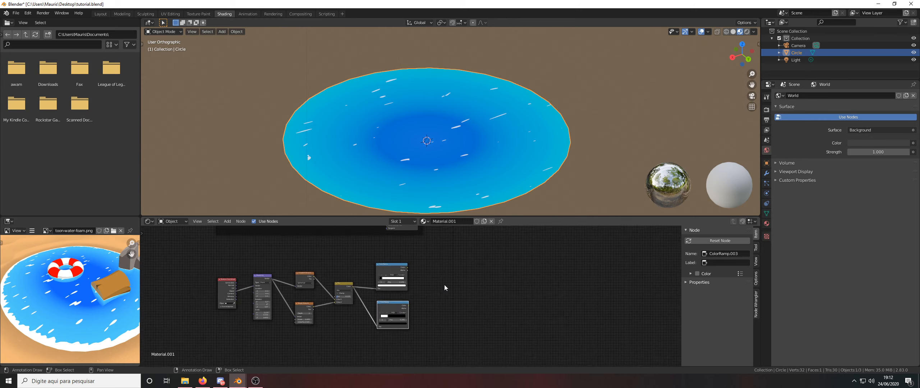
left_click(406, 248)
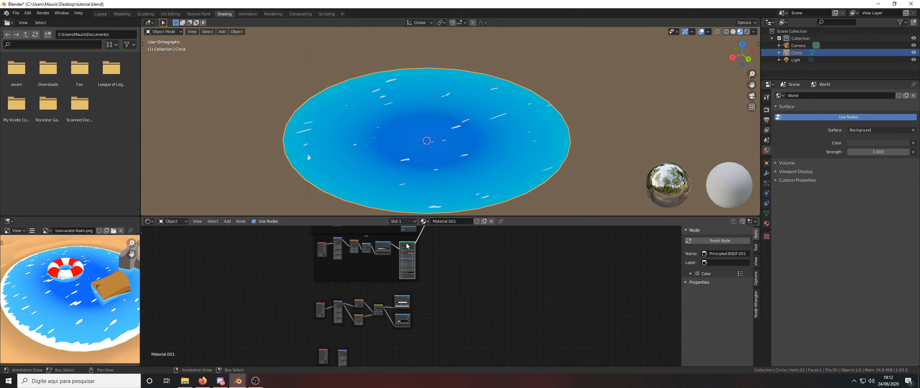
scroll(410, 263, "up", 3)
scroll(423, 269, "down", 1)
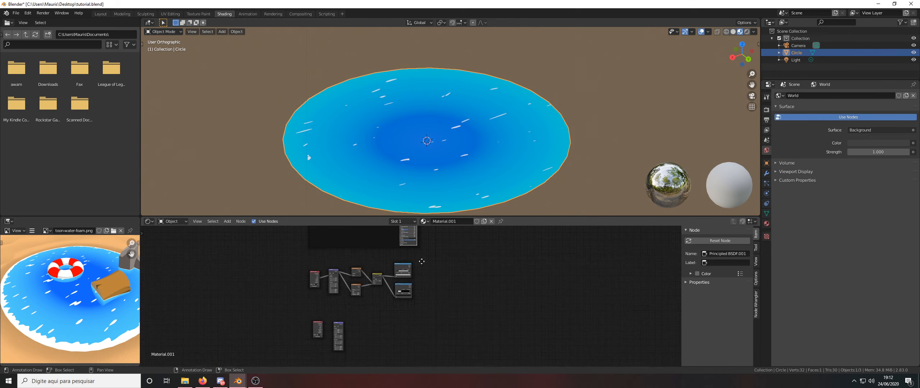
key("shift+d")
right_click(431, 317)
scroll(411, 300, "up", 1)
middle_click_drag(423, 255, 426, 283)
key("ctrl+z")
Step: Try to duplicate the Principled BSDF of the Inner ripples frame and separate the copy from the frame
scroll(423, 301, "up", 1)
middle_click_drag(417, 310, 421, 291)
scroll(420, 291, "down", 4)
middle_click_drag(401, 235, 398, 259)
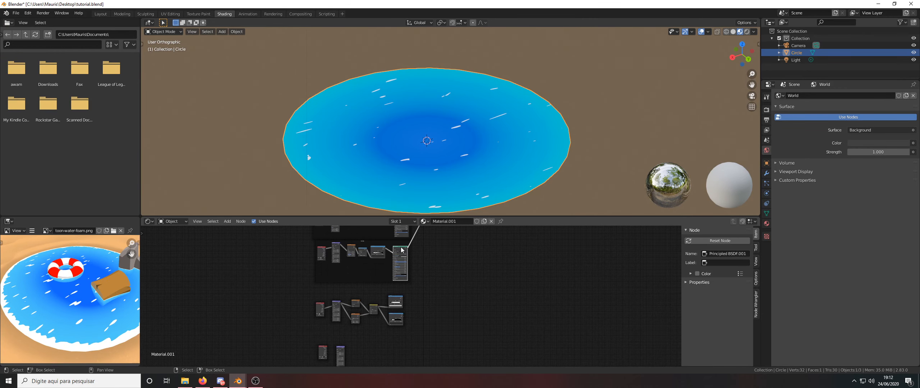
key("shift+d")
left_click(462, 274)
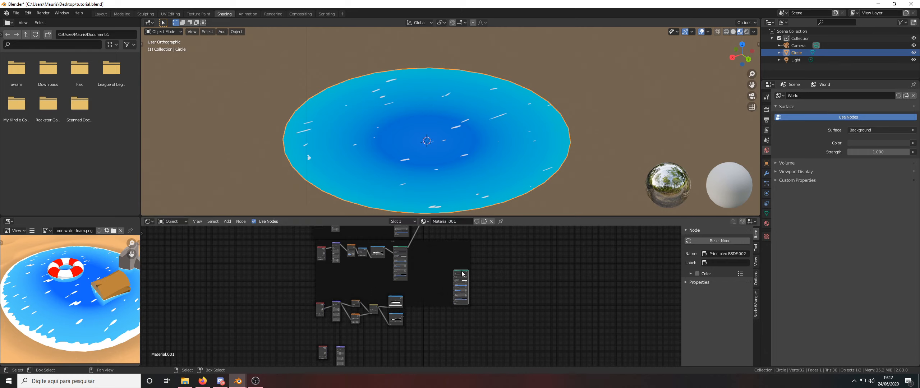
key("p")
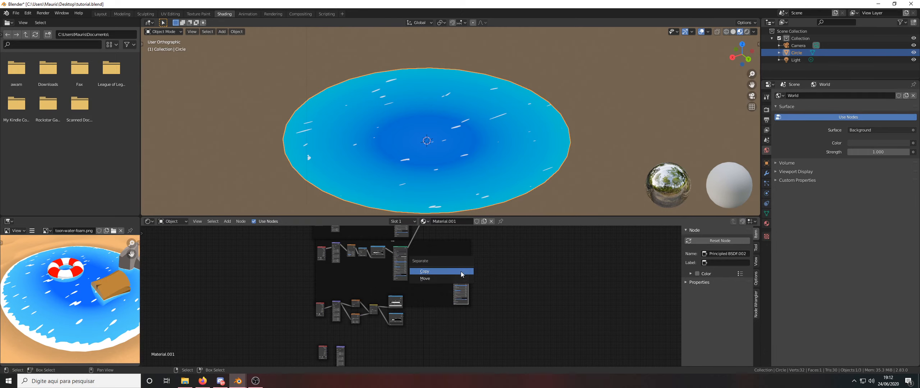
left_click(461, 272)
key("g")
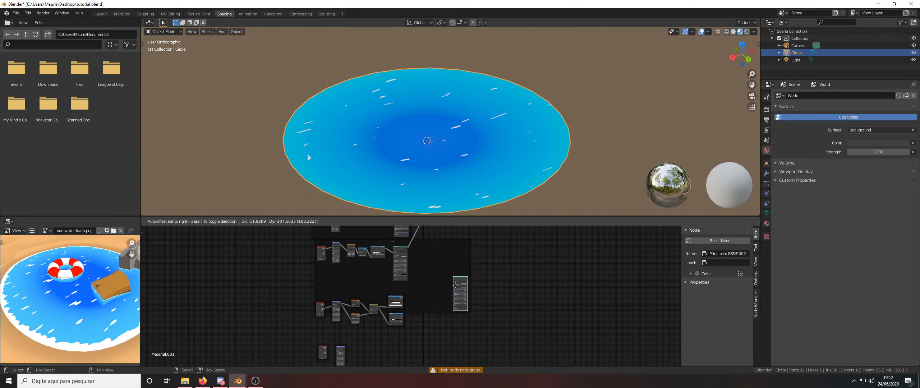
right_click(453, 302)
key("ctrl+z")
Step: Add a new Principled BSDF node beside the two ColorRamp nodes
middle_click_drag(439, 290, 450, 257)
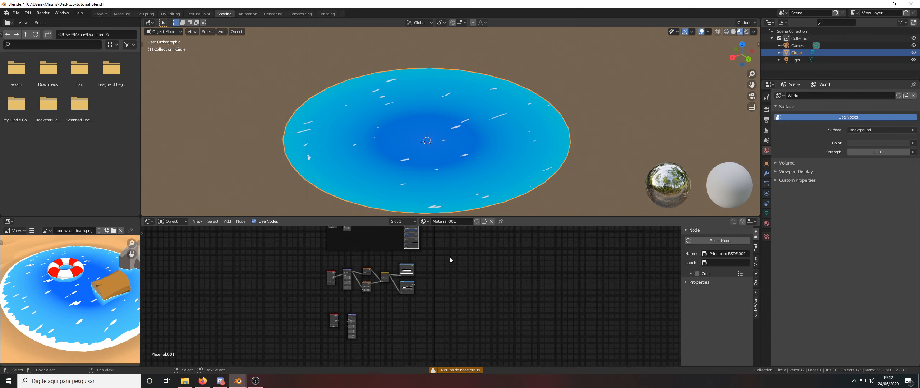
scroll(434, 279, "up", 2)
key("shift+a")
left_click(433, 279)
type("pri")
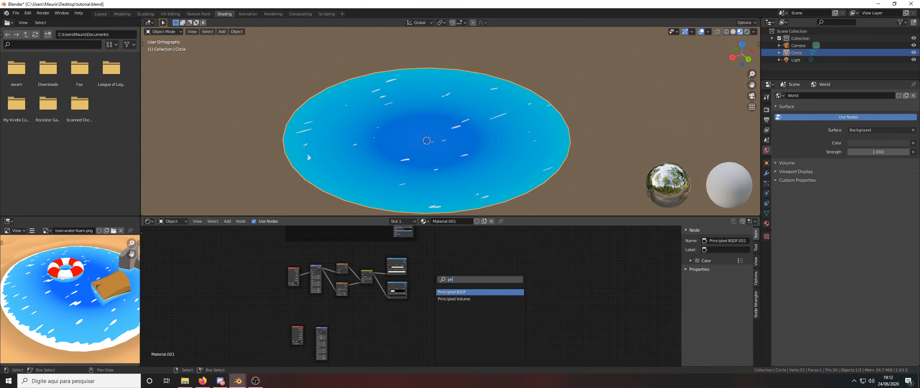
key("Return")
left_click(440, 281)
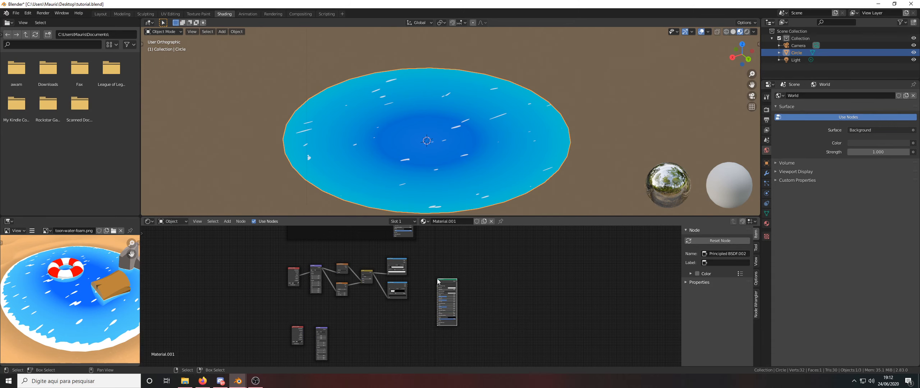
scroll(441, 281, "up", 3)
left_click_drag(444, 277, 417, 249)
Step: Move the new Principled BSDF below and beside the lower ColorRamp and connect that ramp's Color to its Base Color
scroll(435, 302, "up", 5)
left_click_drag(424, 295, 460, 295)
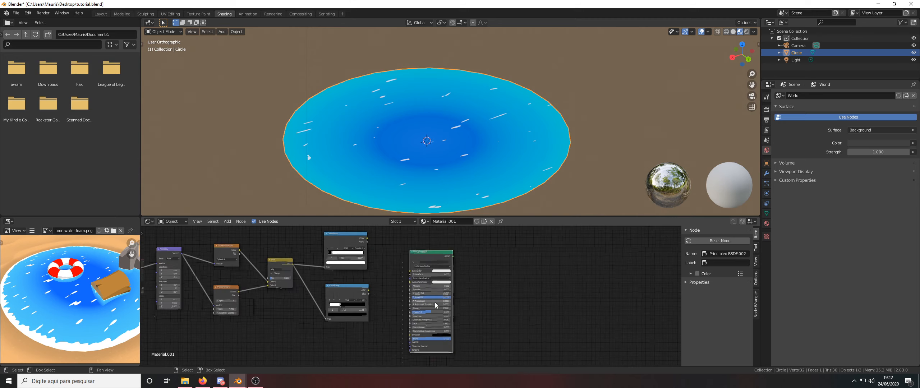
scroll(415, 286, "down", 3)
left_click_drag(432, 257, 416, 319)
middle_click_drag(416, 312, 397, 278)
left_click_drag(398, 288, 415, 278)
left_click_drag(355, 256, 394, 293)
middle_click_drag(394, 293, 378, 323)
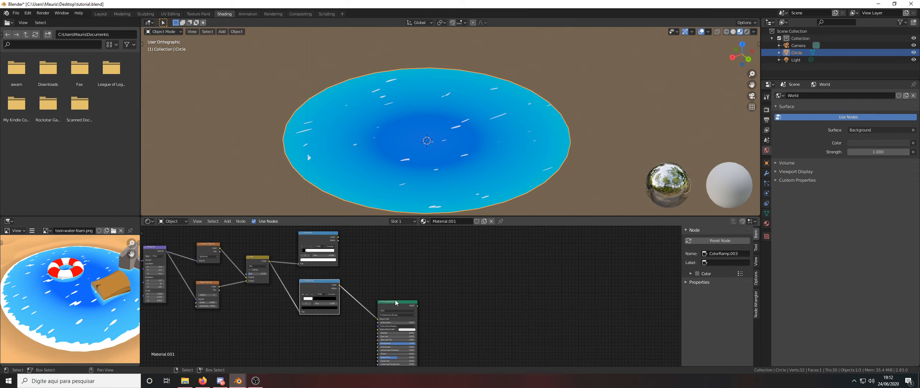
left_click_drag(390, 303, 379, 300)
Step: Add a Mix Shader node above and beyond the Principled BSDF
middle_click_drag(391, 288, 375, 316)
key("shift+a")
left_click(380, 293)
type("mix")
key("Return")
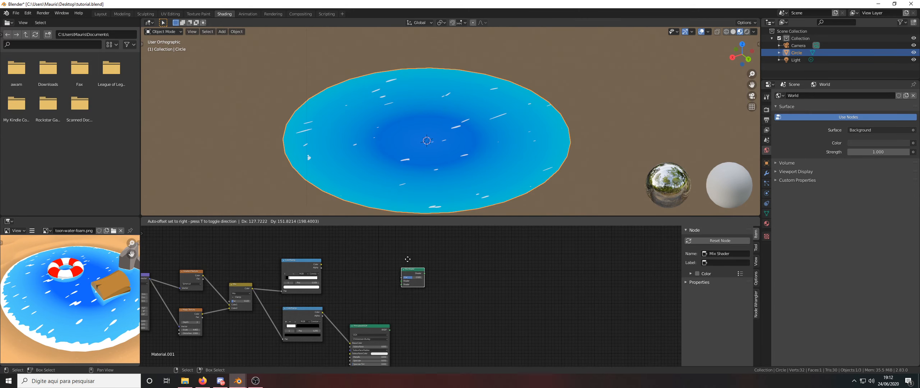
left_click(417, 259)
Step: Add a Transparent BSDF node between the ColorRamps and the Mix Shader, and set its color to black
key("shift+a")
left_click(364, 271)
type("trans")
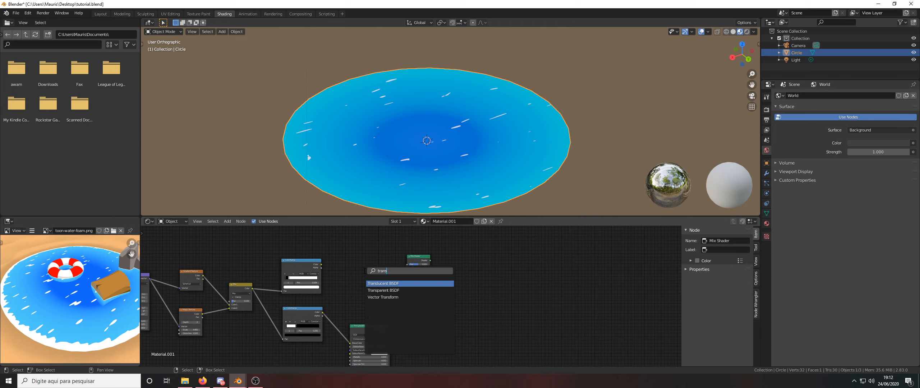
key("Down")
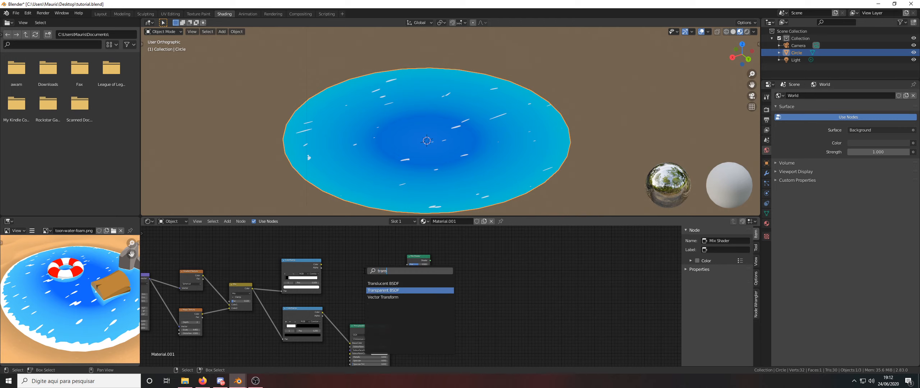
key("Return")
left_click(380, 299)
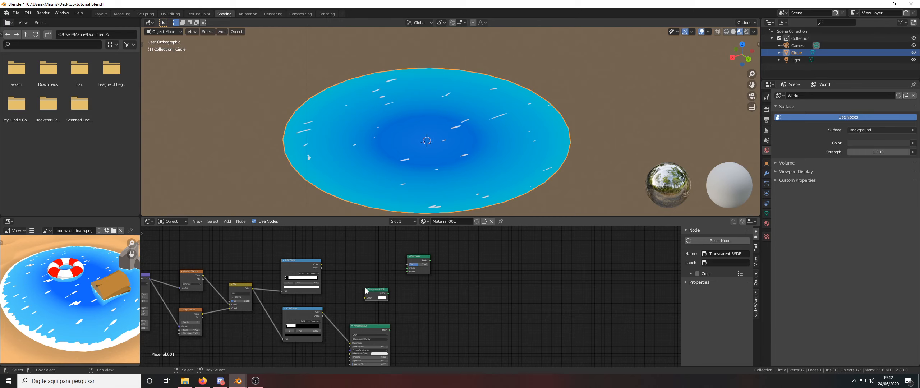
left_click(382, 298)
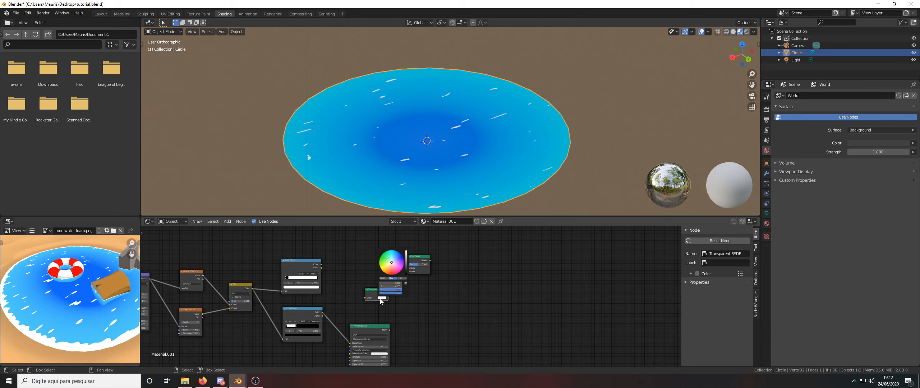
left_click(407, 274)
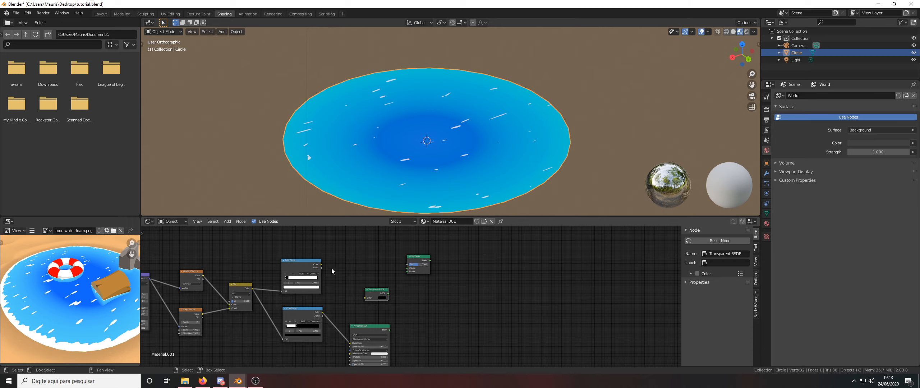
Step: Connect the upper ColorRamp's Color to the Mix Shader's Fac, the Transparent BSDF to its first Shader input and the Principled BSDF to its second
left_click_drag(322, 265, 422, 298)
scroll(383, 314, "down", 2)
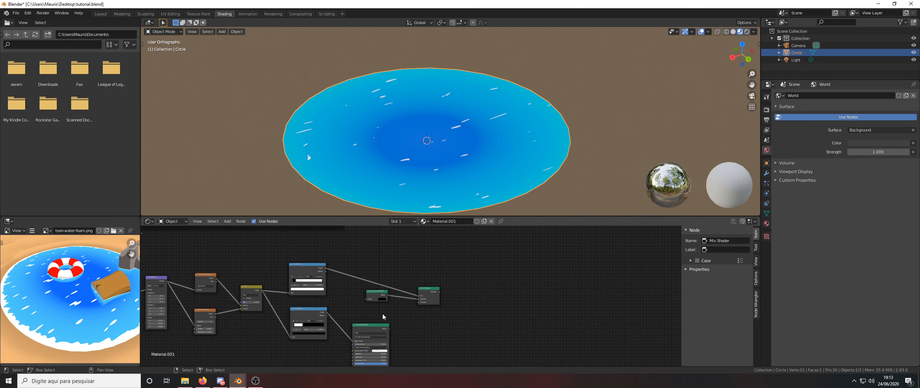
middle_click_drag(381, 323, 379, 309)
scroll(379, 310, "down", 2)
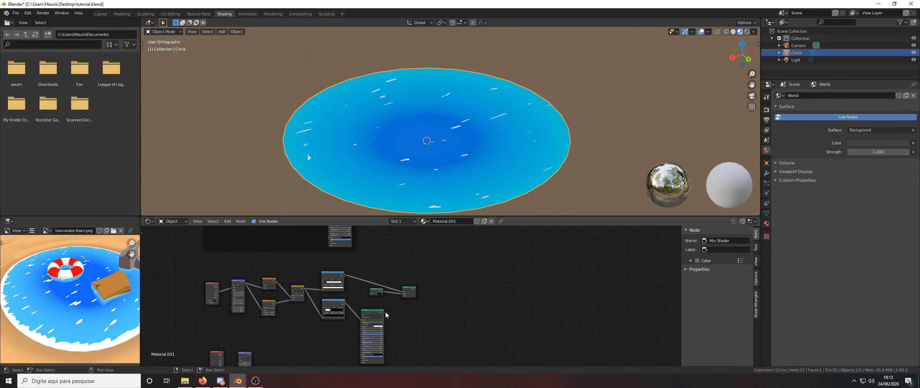
left_click_drag(384, 312, 405, 300)
Step: Add an Add Shader node beyond the Mix Shader that combines the Transparent and Principled BSDFs
middle_click_drag(427, 307, 361, 315)
scroll(365, 302, "up", 9)
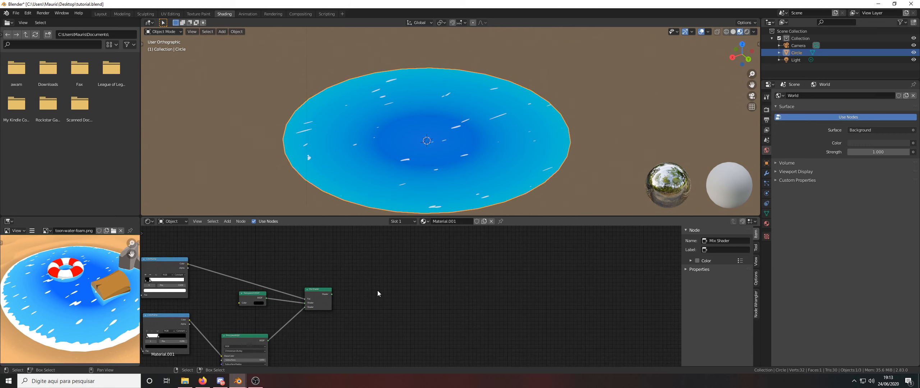
key("F3")
type("add")
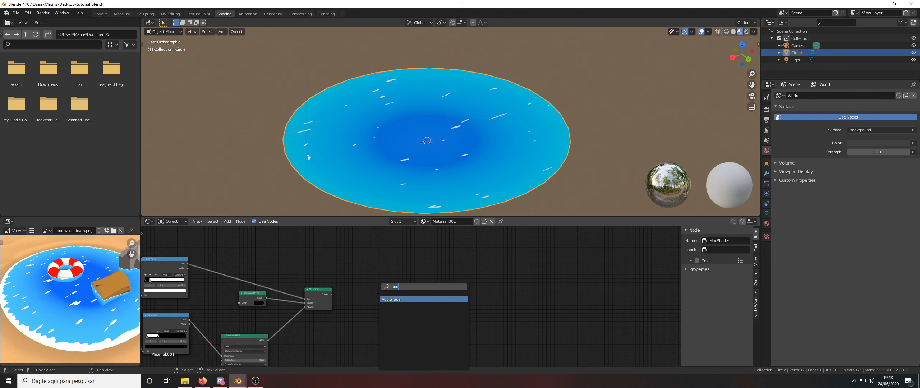
key("Return")
left_click(367, 286)
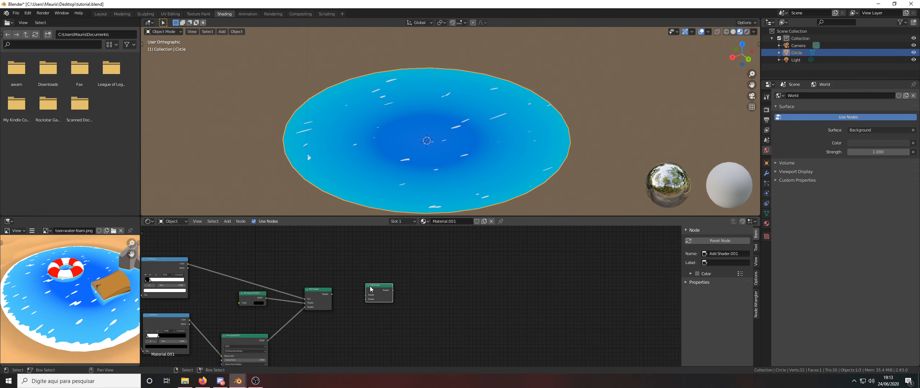
Step: Duplicate the black Transparent BSDF and place the copy below the Mix Shader
left_click(253, 296)
key("shift+d")
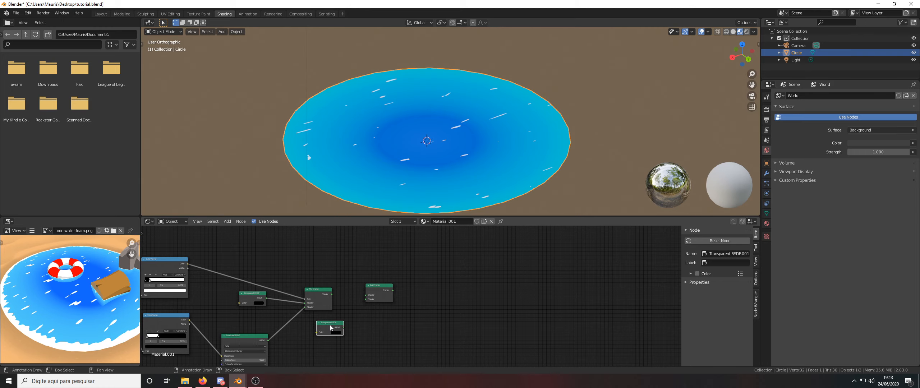
left_click(334, 327)
Step: Connect the Mix Shader to the Add Shader's first input and the duplicated Transparent BSDF to its second
scroll(335, 326, "up", 1)
left_click_drag(330, 287, 374, 288)
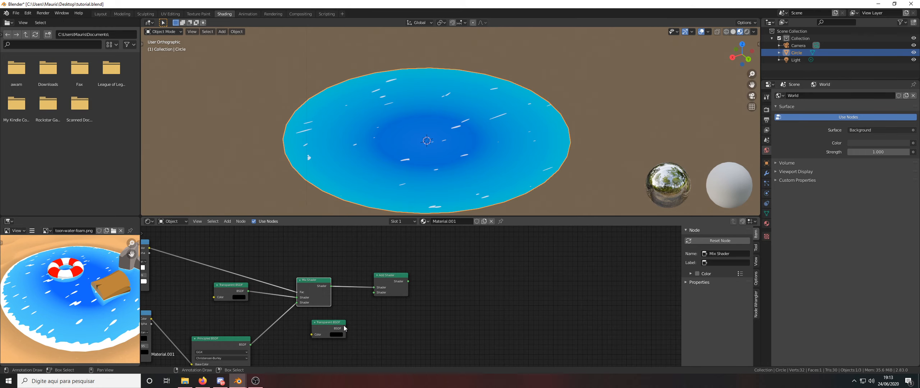
left_click_drag(346, 330, 375, 296)
scroll(375, 296, "down", 3)
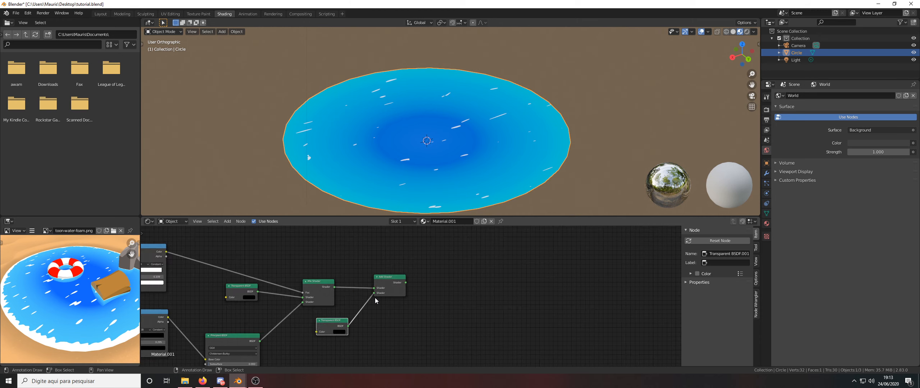
Step: Link the new Add Shader to the material output to preview this foam branch on the circle
left_click(383, 288)
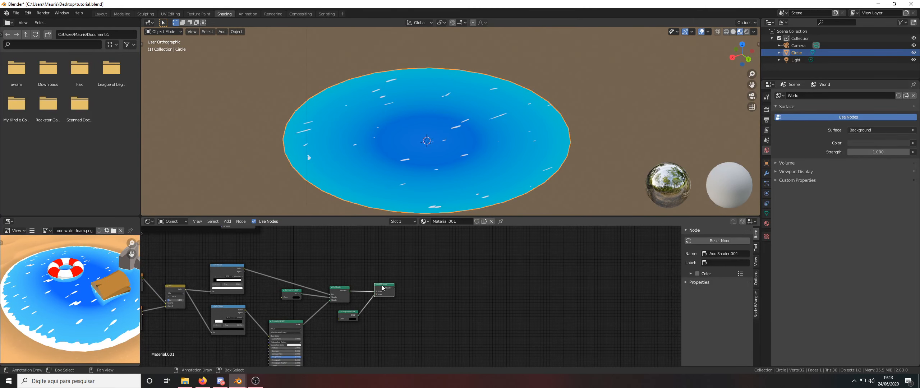
middle_click_drag(383, 287, 423, 285)
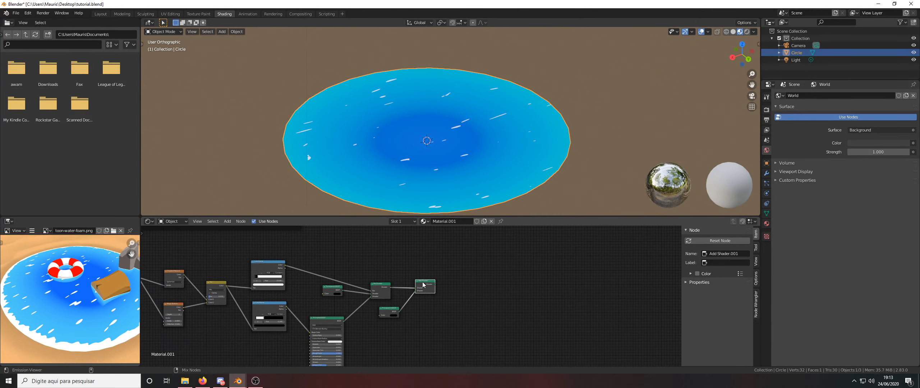
left_click(423, 285, "ctrl+shift")
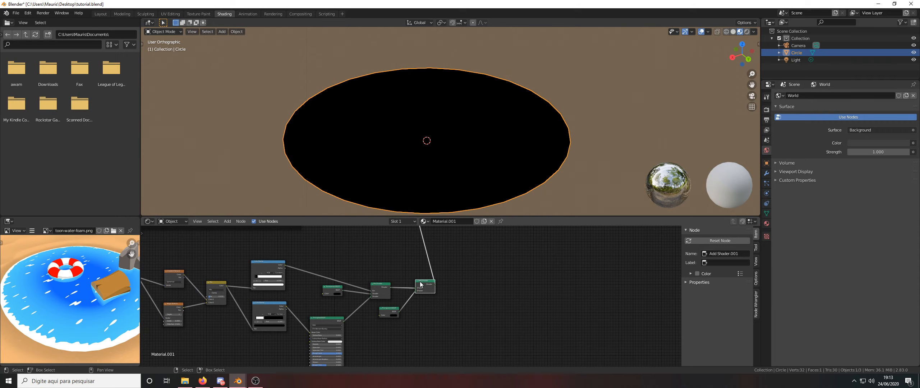
scroll(427, 165, "down", 2)
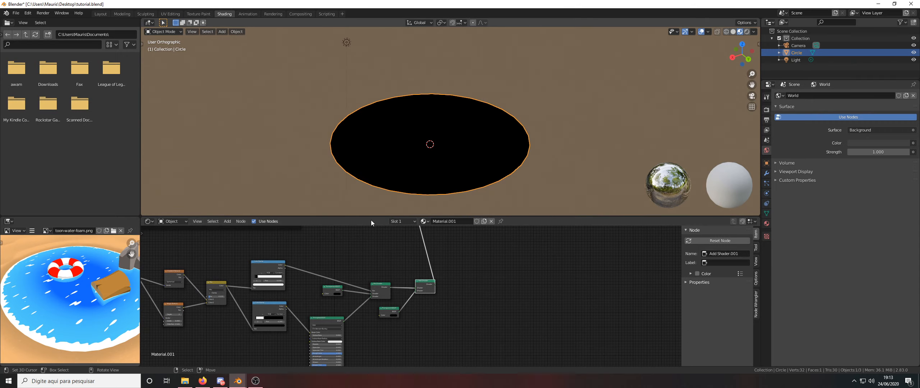
Step: Try shifting the Mapping node's X location in the foam node group, and undo the change
scroll(342, 261, "down", 4)
mouse_move(380, 173)
middle_mouse_down()
mouse_move(384, 202)
mouse_move(383, 181)
middle_mouse_up()
scroll(354, 286, "up", 5)
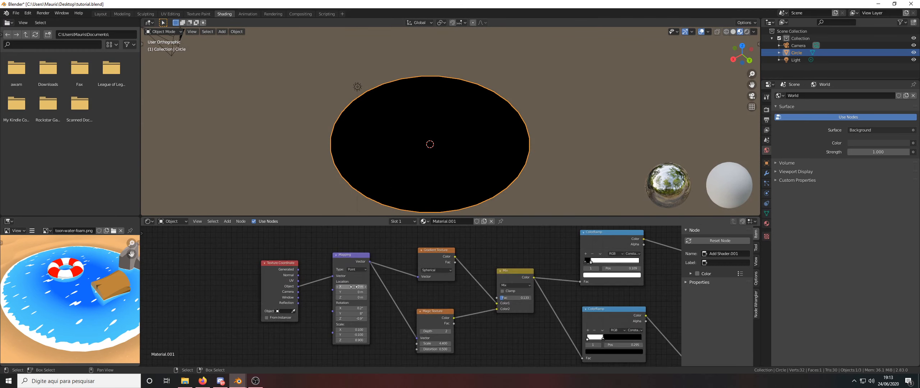
scroll(354, 287, "up", 2)
left_click_drag(355, 286, 319, 286)
key("ctrl+z")
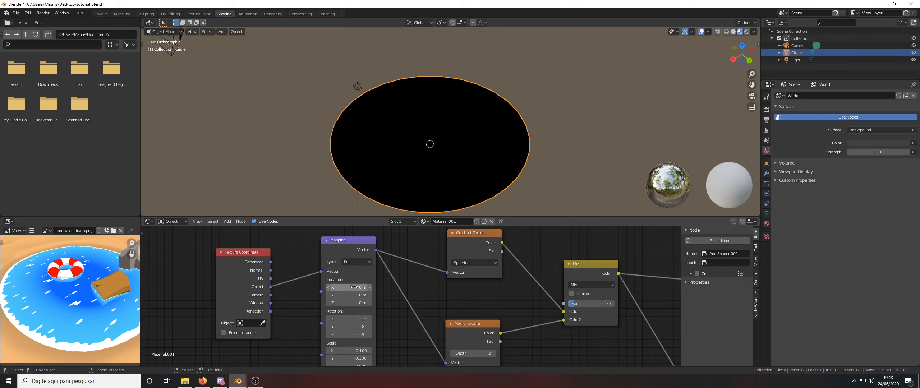
Step: Raise the upper ColorRamp's white stop position slightly and lower the black stop position of the ColorRamp below it
scroll(354, 302, "down", 3)
middle_click_drag(352, 314, 348, 312)
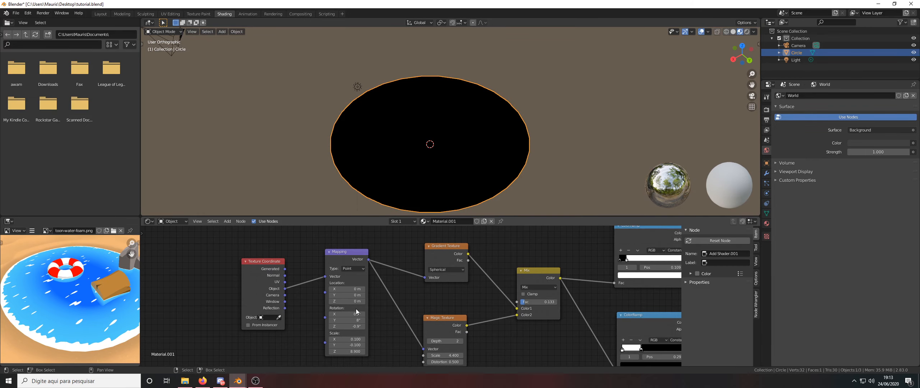
scroll(437, 302, "down", 2)
scroll(443, 313, "up", 7)
middle_click_drag(502, 310, 365, 306)
scroll(441, 312, "down", 4)
scroll(365, 315, "down", 1)
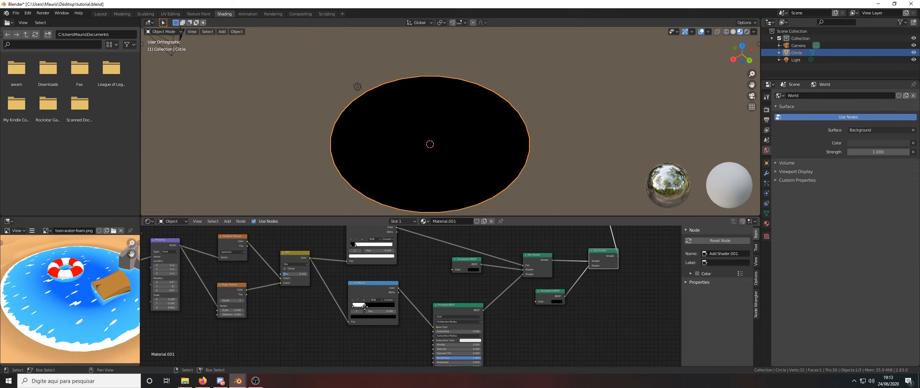
scroll(380, 269, "up", 1)
middle_click_drag(385, 270, 388, 290)
scroll(387, 290, "up", 2)
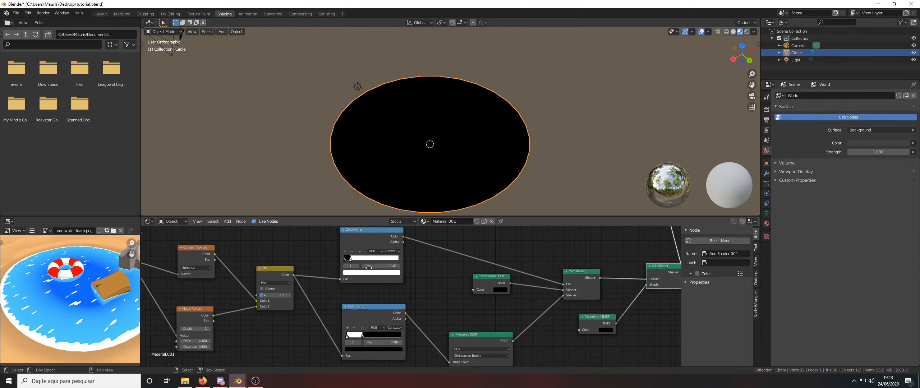
left_click_drag(360, 262, 354, 265)
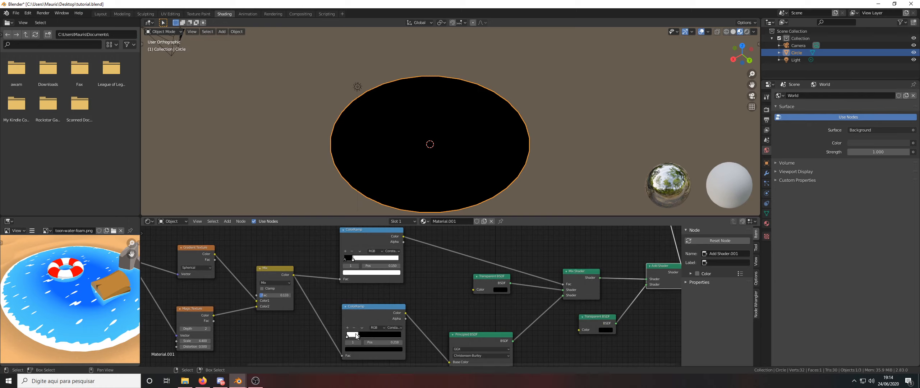
scroll(357, 335, "down", 5)
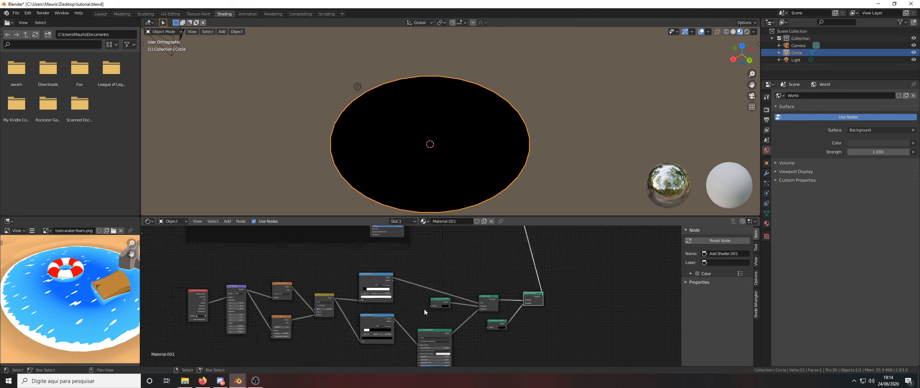
middle_click_drag(424, 308, 408, 317)
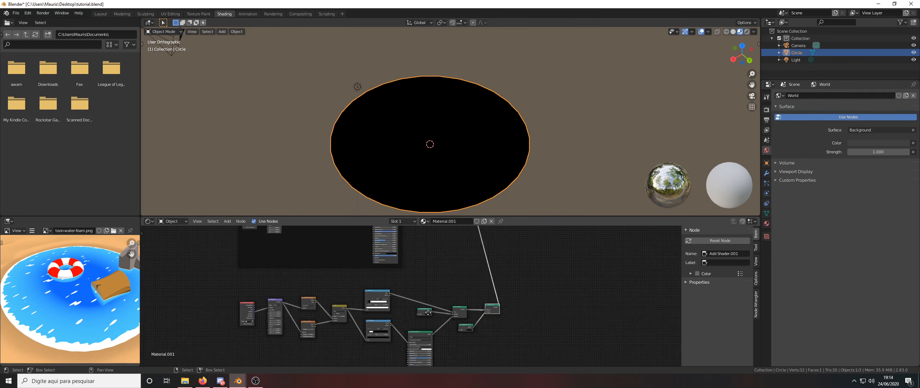
scroll(381, 313, "up", 4)
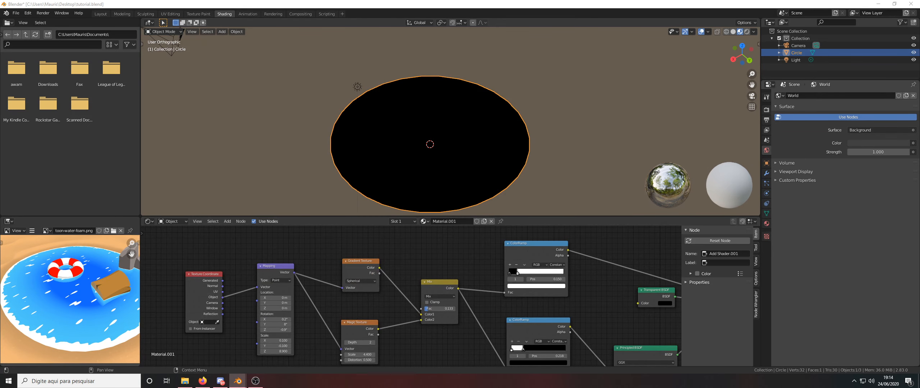
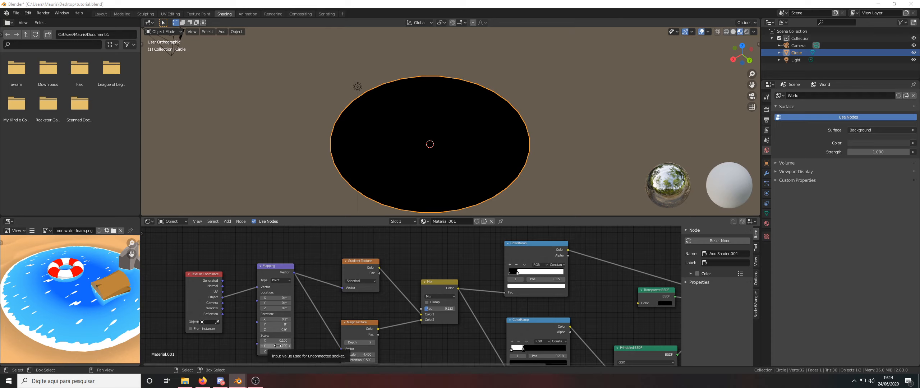
key("minus")
left_click_drag(274, 351, 265, 352)
key("Escape")
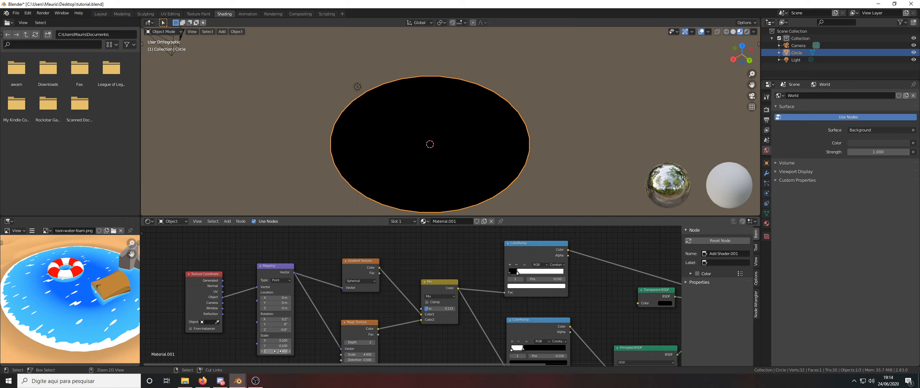
Step: Shift the foam ring with the Mapping node's X location, and scale the circle's mesh up by about 4.64 in Edit Mode
left_click_drag(276, 298, 273, 298)
scroll(385, 126, "down", 5)
key("s")
right_click(446, 147)
key("Tab")
key("s")
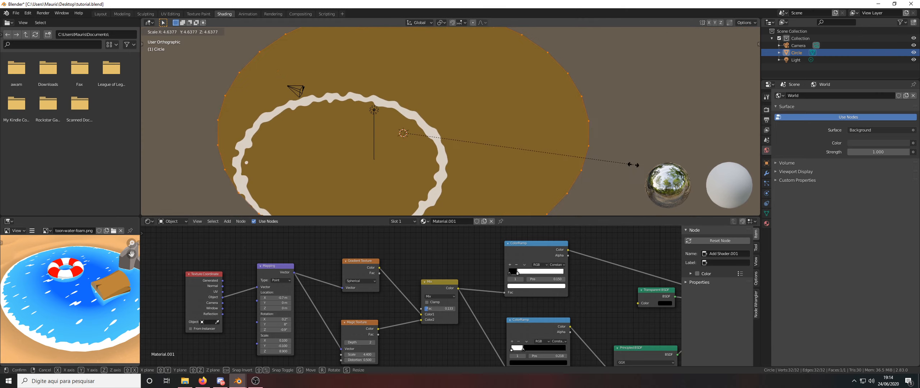
left_click(634, 164)
scroll(473, 168, "down", 4)
scroll(467, 170, "up", 2)
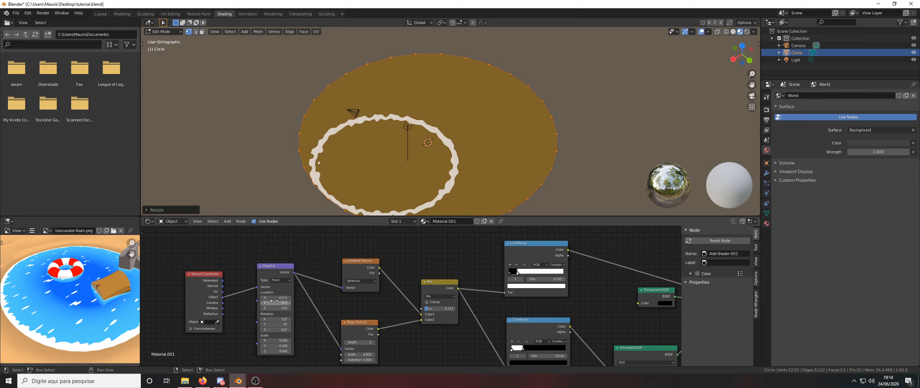
Step: Slide the foam ring across the circle with the Mapping node's X location, bring the value to 0 m, and return to Object Mode
left_click_drag(278, 299, 296, 298)
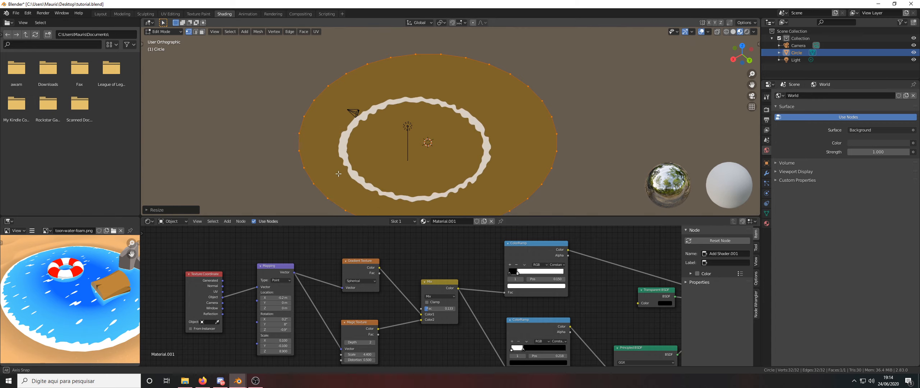
middle_click_drag(339, 173, 343, 184)
left_click_drag(269, 301, 302, 301)
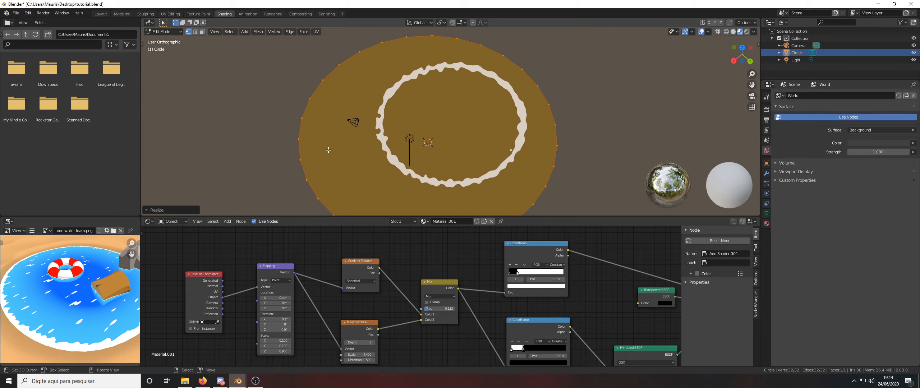
left_click(263, 298)
left_click(263, 298)
left_click(263, 298)
mouse_move(337, 155)
middle_mouse_down()
mouse_move(331, 176)
mouse_move(339, 151)
middle_mouse_up()
scroll(338, 154, "down", 4)
scroll(339, 171, "up", 4)
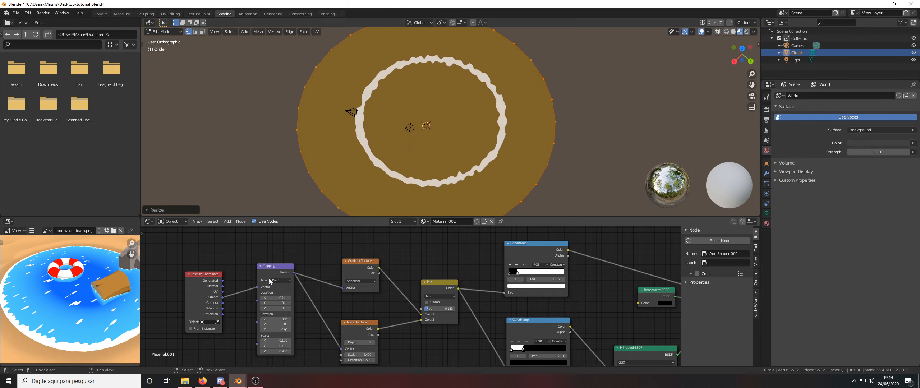
left_click(263, 298)
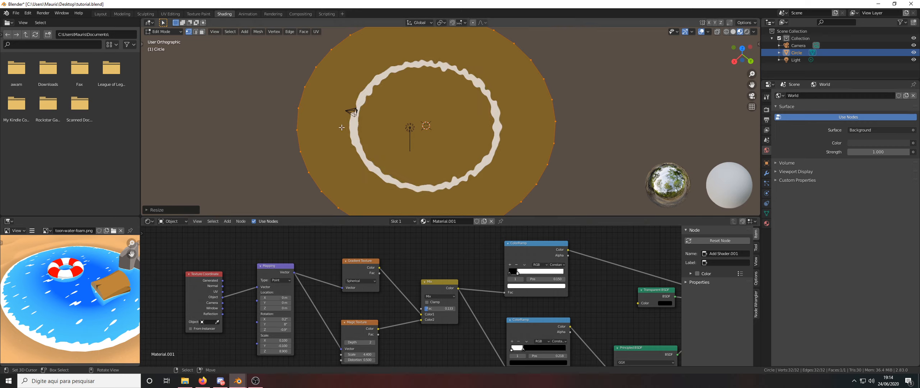
key("Tab")
left_click(365, 104)
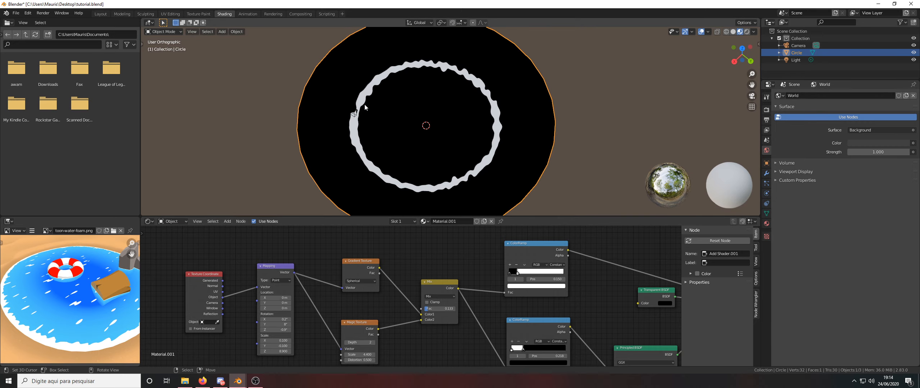
Step: Try changing the Mapping node's Z scale and Z location, and undo both changes
key("Tab")
left_click(364, 72)
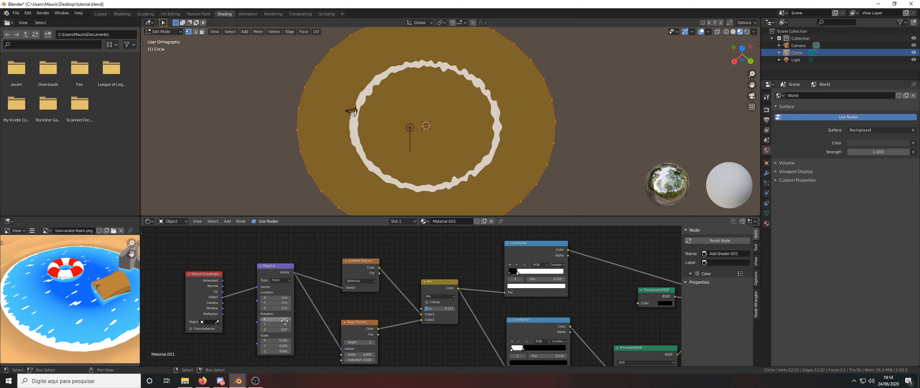
left_click_drag(283, 351, 287, 352)
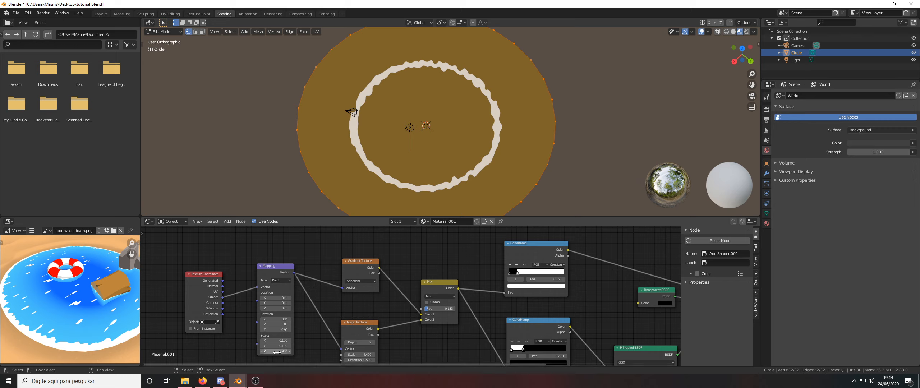
key("ctrl+z")
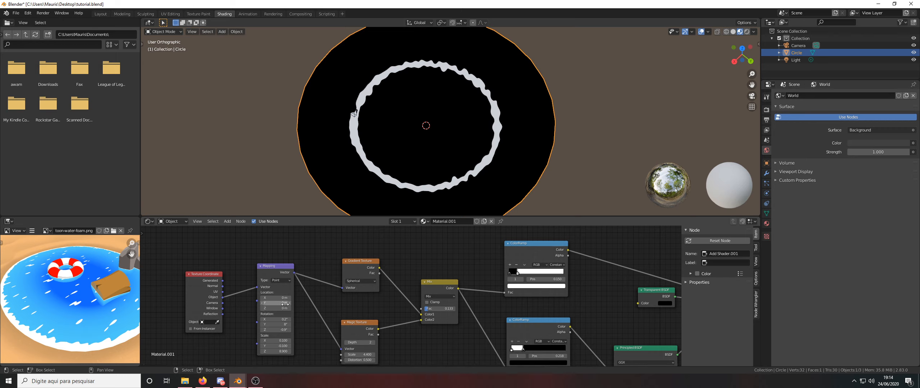
mouse_move(284, 308)
left_mouse_down()
mouse_move(295, 309)
mouse_move(284, 308)
left_mouse_up()
key("ctrl+z")
Step: Fine-tune the stop positions of both ColorRamps to make the white foam ring thinner
left_click_drag(518, 272, 518, 273)
left_click_drag(520, 348, 522, 348)
middle_click_drag(301, 325, 316, 293)
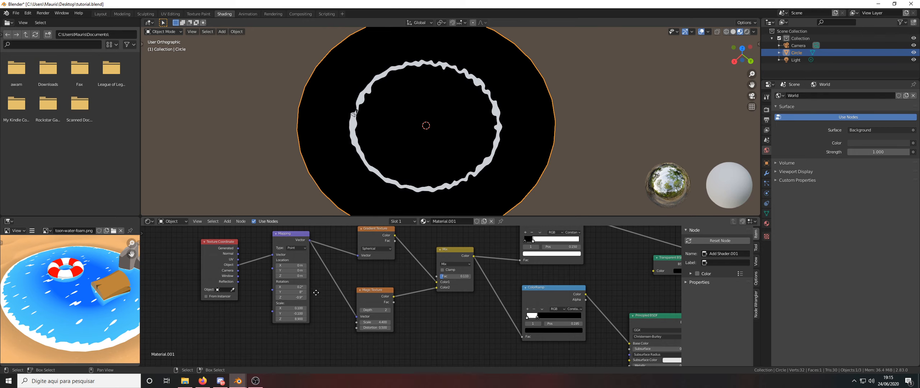
mouse_move(293, 308)
left_mouse_down()
mouse_move(285, 309)
mouse_move(305, 308)
left_mouse_up()
Step: Scale the circle's mesh down by about 0.58 in Edit Mode so its edge meets the foam ring, and return to Object Mode
key("ctrl+Tab")
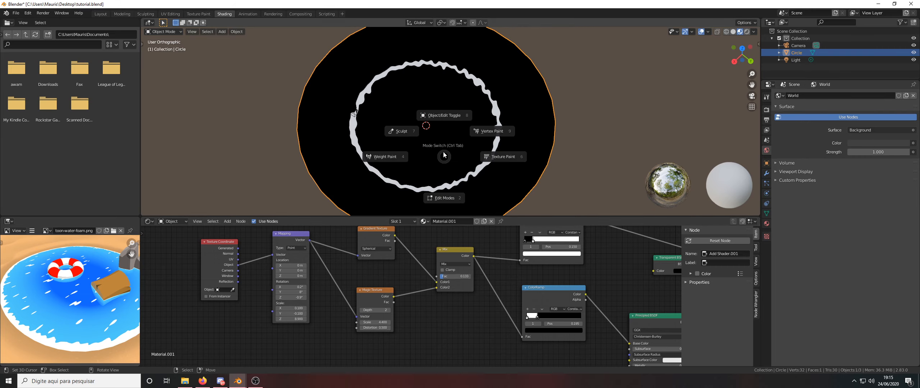
left_click(446, 121)
key("s")
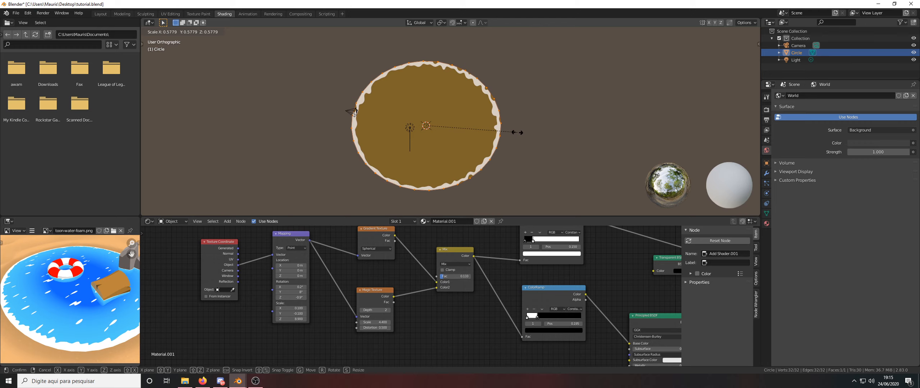
left_click(517, 132)
key("KP_Decimal")
key("ctrl+Tab")
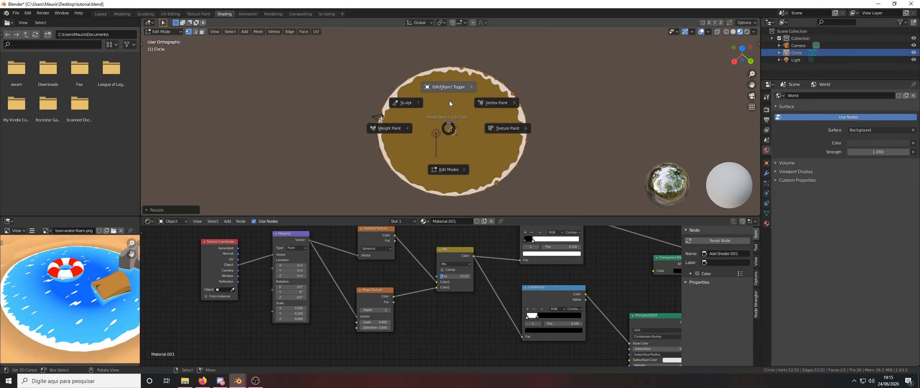
left_click(450, 101)
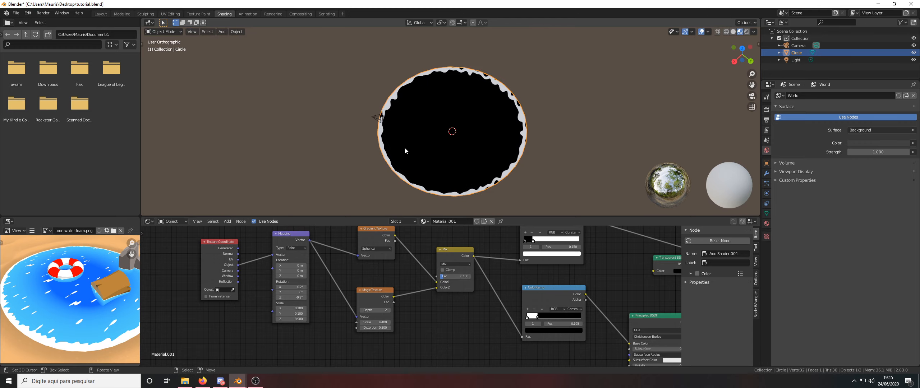
Step: Lower the white stop position of the upper foam ColorRamp to about 0.09
scroll(277, 280, "down", 4)
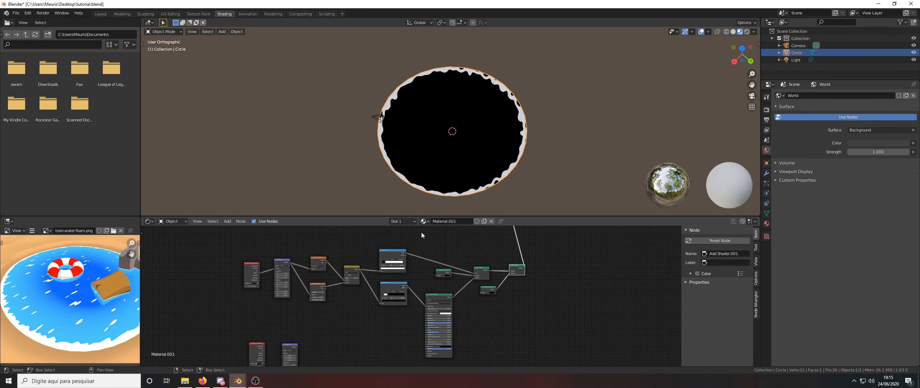
middle_click_drag(536, 232, 421, 294)
scroll(411, 290, "down", 5)
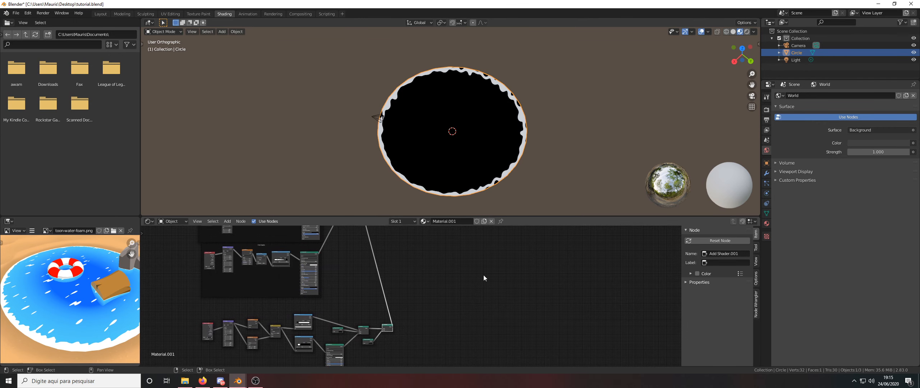
middle_click_drag(473, 163, 477, 155)
scroll(341, 279, "up", 1)
middle_click_drag(341, 279, 376, 255)
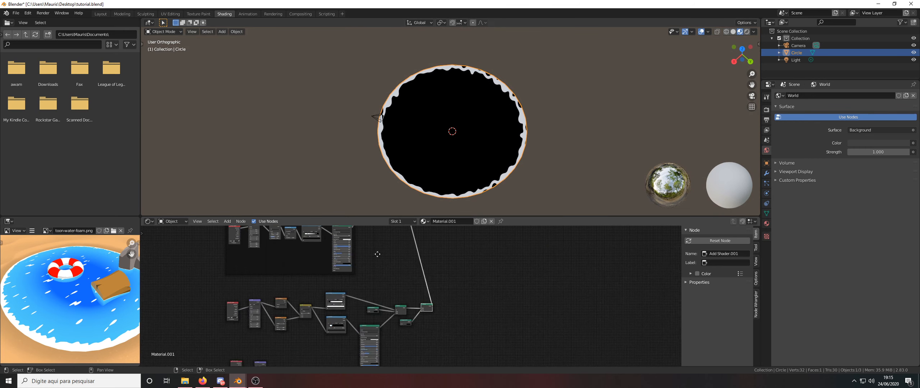
scroll(332, 298, "up", 4)
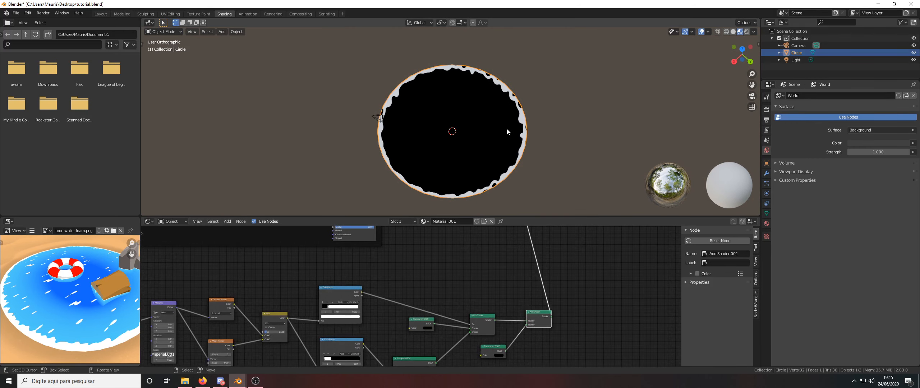
scroll(325, 310, "up", 5)
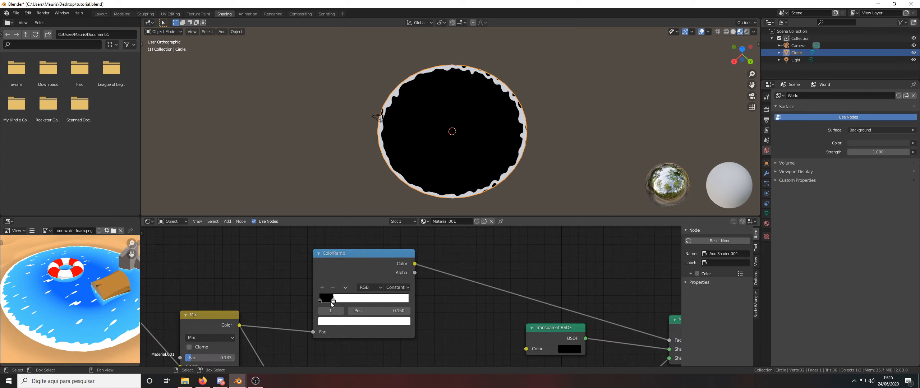
left_click_drag(336, 299, 330, 300)
Step: Move the Material Output node farther from the water's Add Shader, and connect that Add Shader to its Surface input
scroll(374, 314, "down", 6)
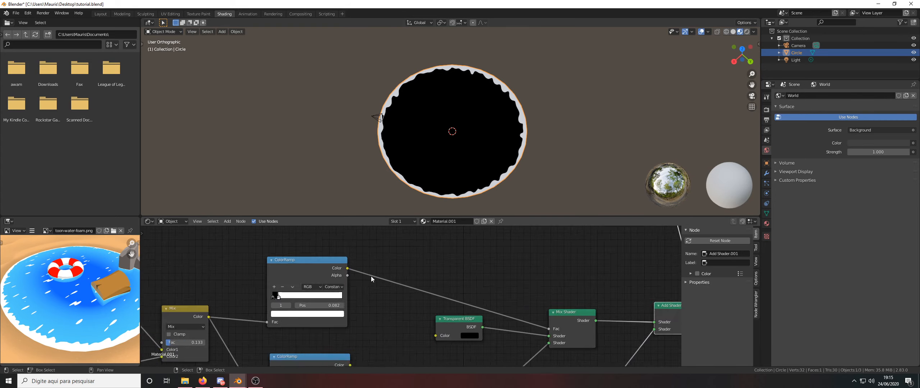
scroll(374, 314, "down", 3)
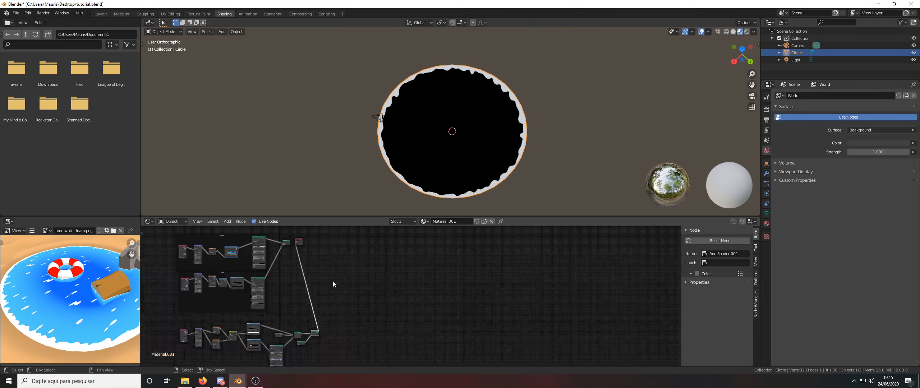
scroll(298, 242, "up", 4)
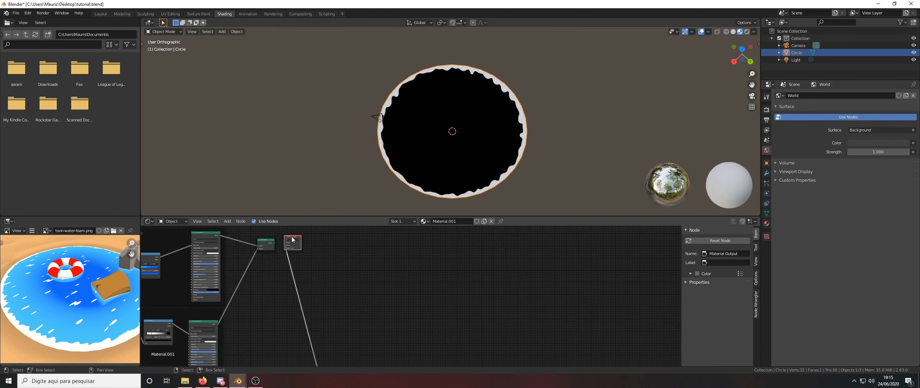
left_click_drag(294, 241, 332, 242)
left_click(271, 244)
key("shift+d")
left_click_drag(275, 244, 335, 251)
scroll(327, 352, "down", 5)
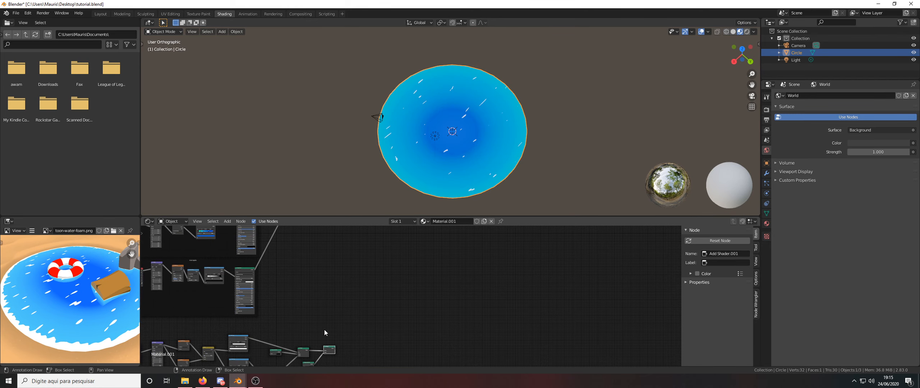
Step: Move the foam's Add Shader up below the water nodes and connect its output to the Add Shader before the Material Output
left_click(329, 350)
left_click_drag(330, 351, 298, 281)
scroll(325, 279, "down", 3)
middle_click_drag(325, 245, 314, 283)
scroll(313, 281, "up", 5)
middle_click_drag(293, 354, 297, 331)
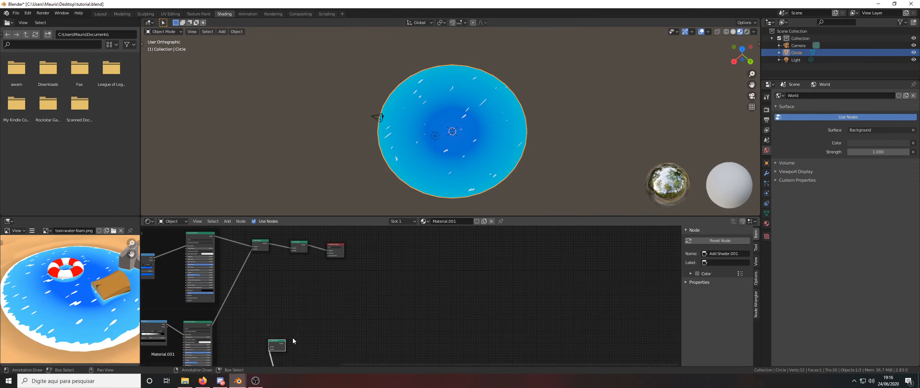
left_click_drag(284, 346, 292, 250)
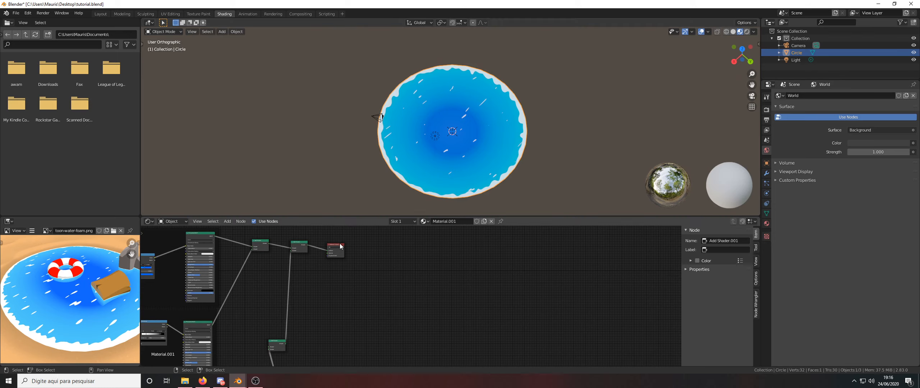
Step: Move the Material Output node farther from its Add Shader, and place the foam's Add Shader back beside the foam nodes
left_click_drag(339, 246, 370, 245)
scroll(329, 267, "down", 2)
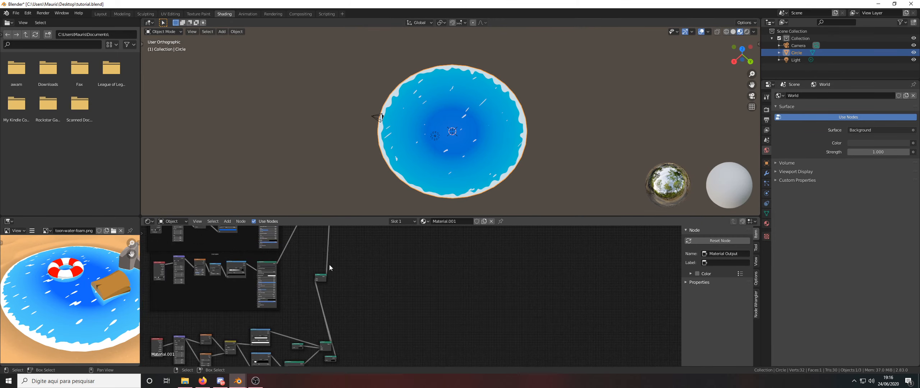
middle_click_drag(306, 289, 310, 268)
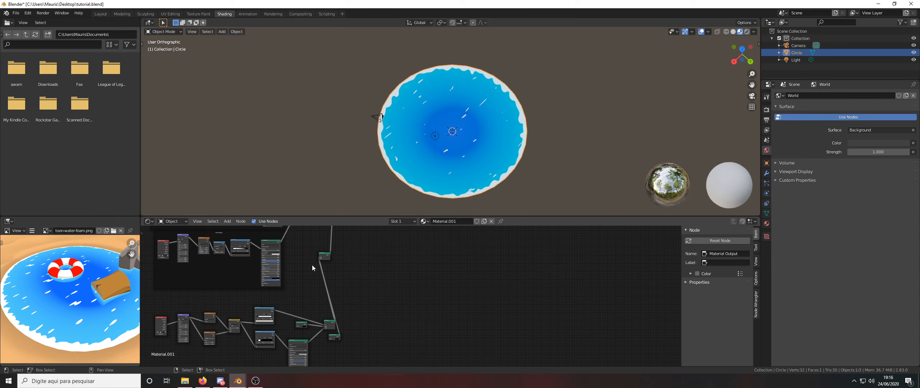
left_click_drag(326, 255, 356, 327)
Step: Examine the finished foam ring on the water and the foam outlines around the floating box and lifebuoy in the reference image
middle_click_drag(446, 184, 430, 148)
scroll(439, 154, "up", 2)
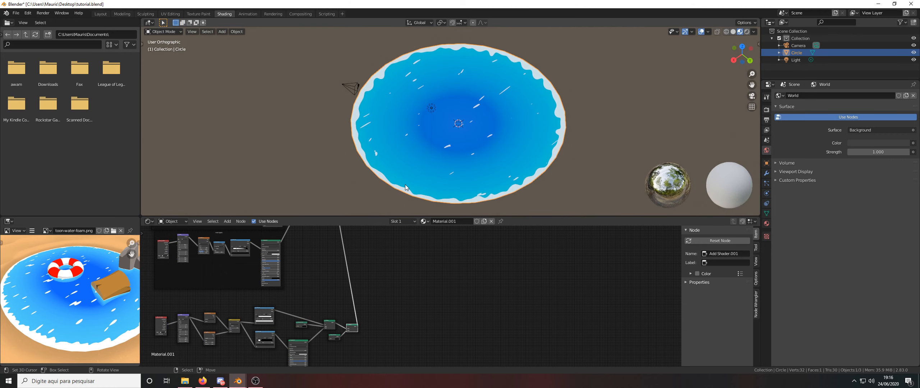
scroll(366, 295, "down", 2)
middle_click_drag(361, 295, 384, 258)
scroll(353, 301, "up", 3)
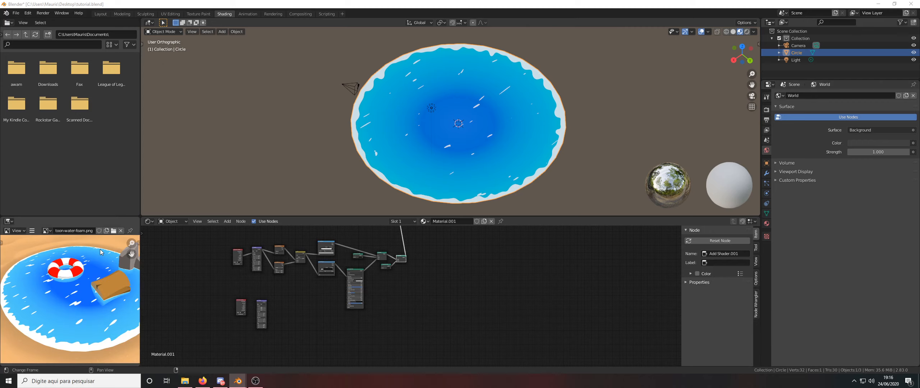
scroll(96, 276, "up", 1)
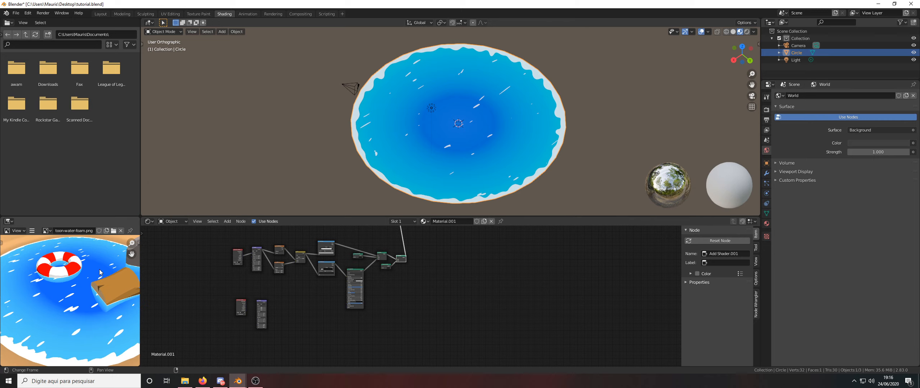
middle_click_drag(95, 276, 83, 280)
scroll(107, 310, "up", 5)
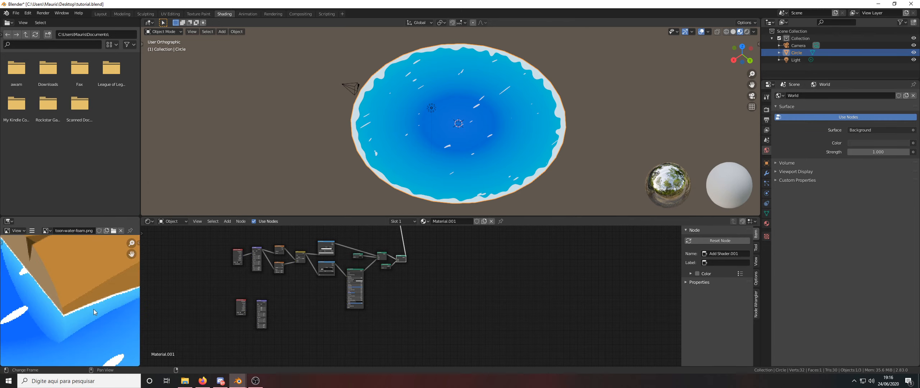
scroll(89, 310, "down", 5)
scroll(24, 290, "up", 5)
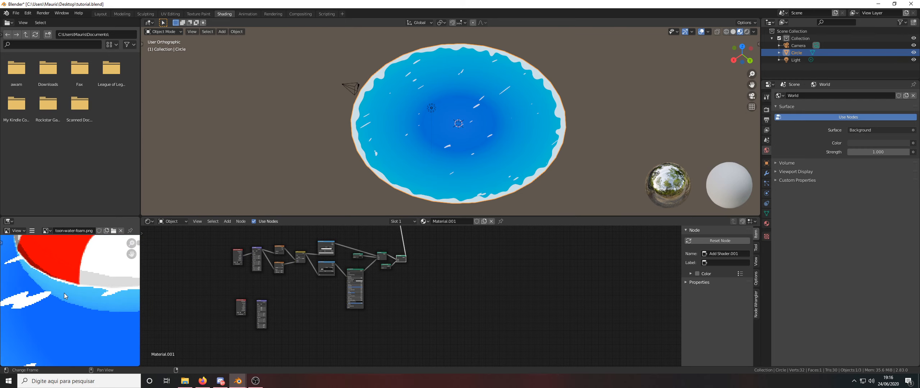
scroll(64, 293, "down", 3)
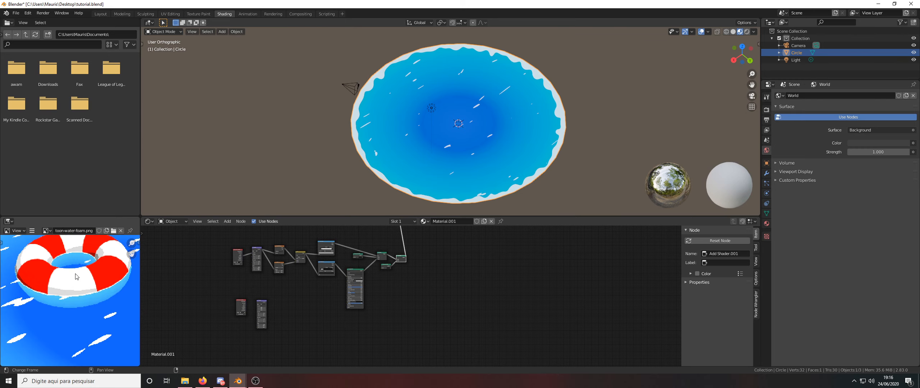
middle_click_drag(334, 127, 471, 145)
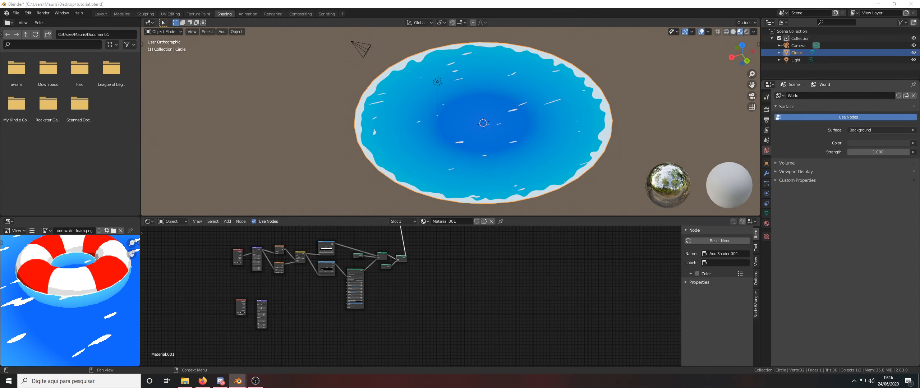
middle_click_drag(540, 140, 539, 134)
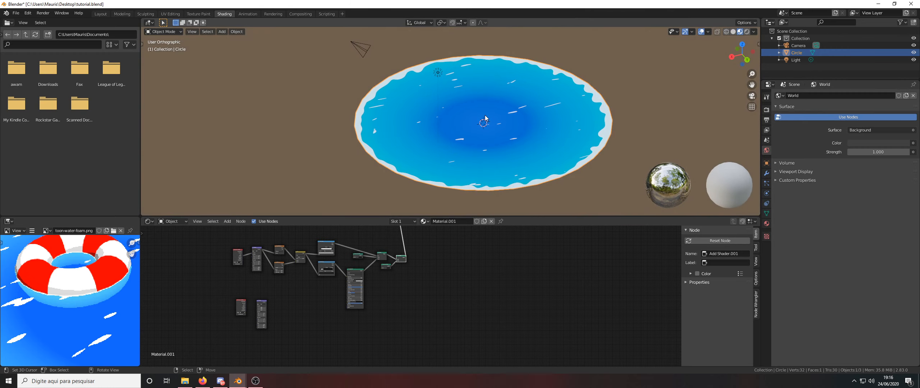
middle_click_drag(472, 121, 488, 113)
scroll(477, 114, "up", 2)
scroll(488, 113, "down", 5)
scroll(487, 114, "up", 5)
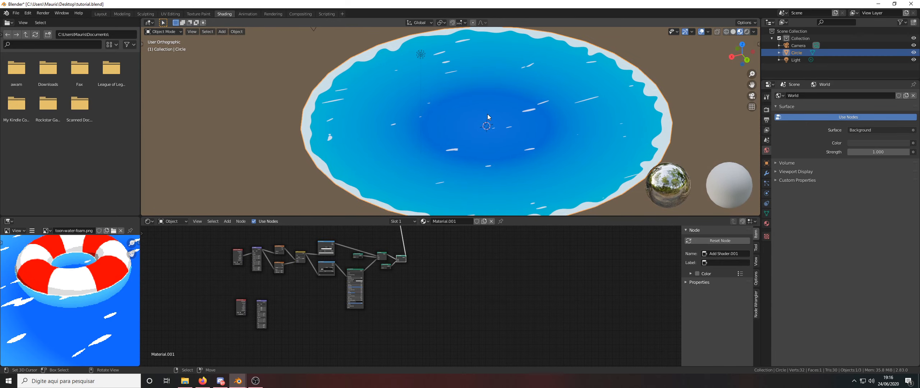
Step: Add a plain axes Empty at the centre of the water circle and scale it up
key("shift+a")
mouse_move(487, 114)
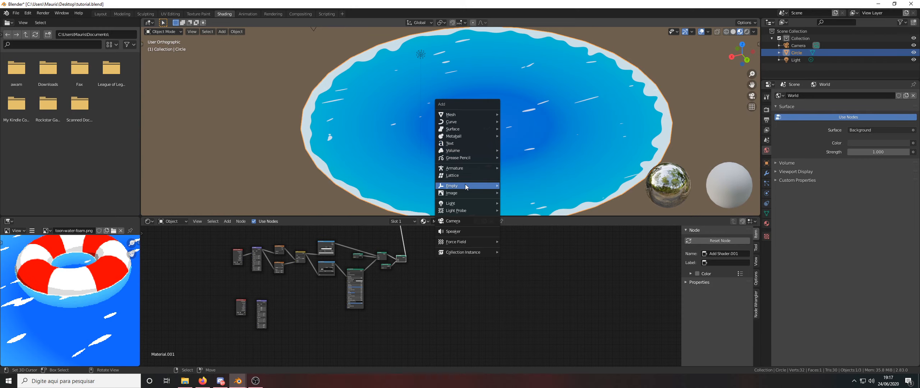
mouse_move(466, 185)
left_click(512, 185)
scroll(501, 135, "down", 2)
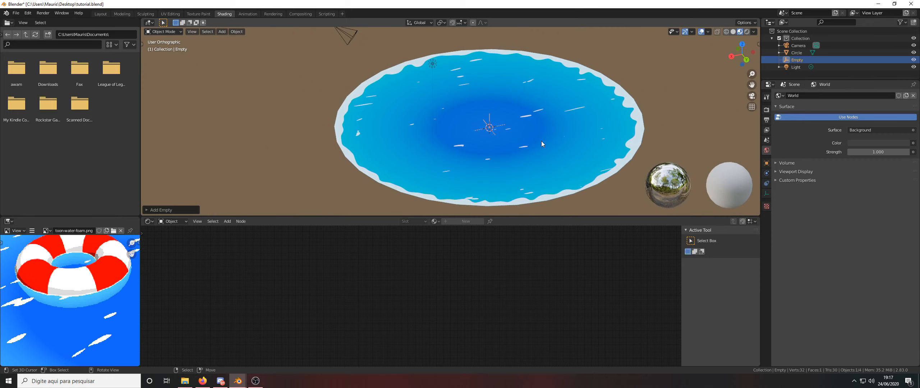
key("s")
left_click(626, 144)
middle_click_drag(626, 144, 532, 101)
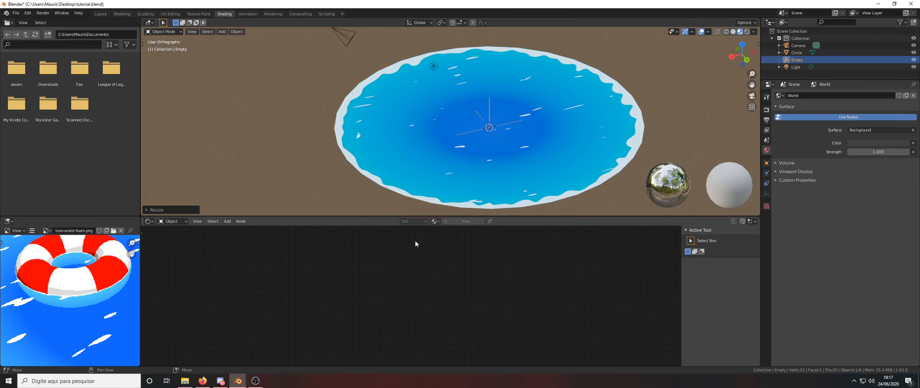
Step: Select the water circle and set the unconnected Texture Coordinate node's Object to the Empty
left_click(417, 173)
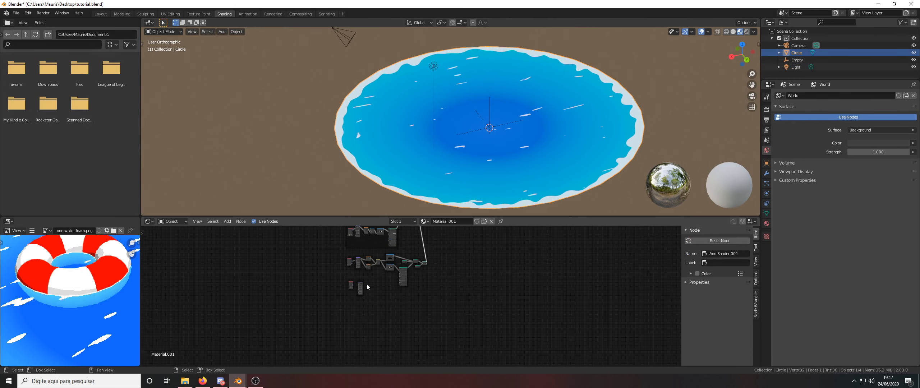
scroll(367, 287, "up", 6)
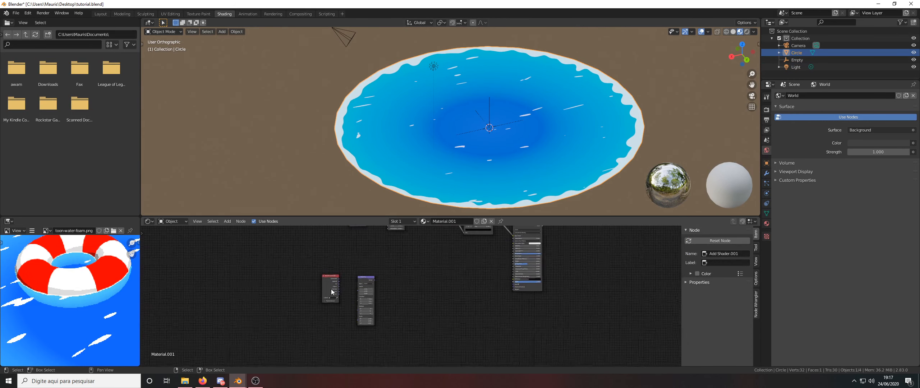
scroll(331, 292, "up", 3)
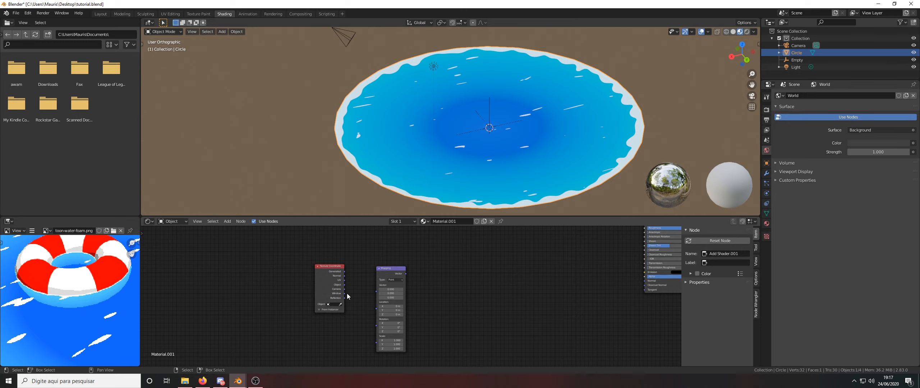
left_click(337, 304)
left_click(333, 320)
scroll(333, 304, "up", 2)
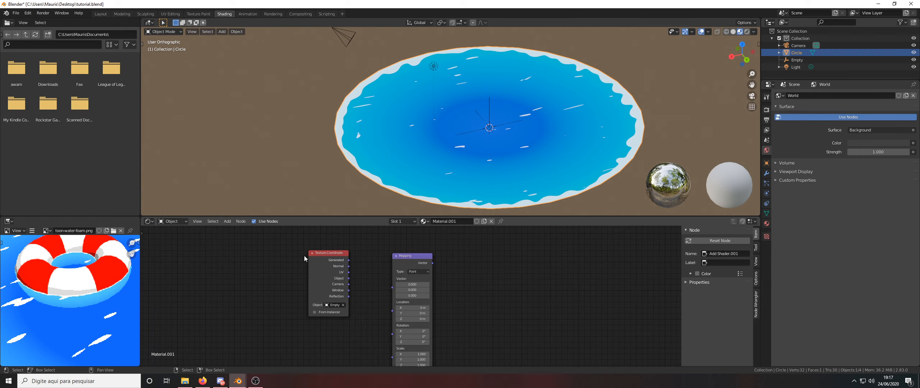
Step: Connect the Texture Coordinate's Object output to the Mapping node's Vector input and move the Mapping node closer to it
left_click_drag(314, 264, 392, 286)
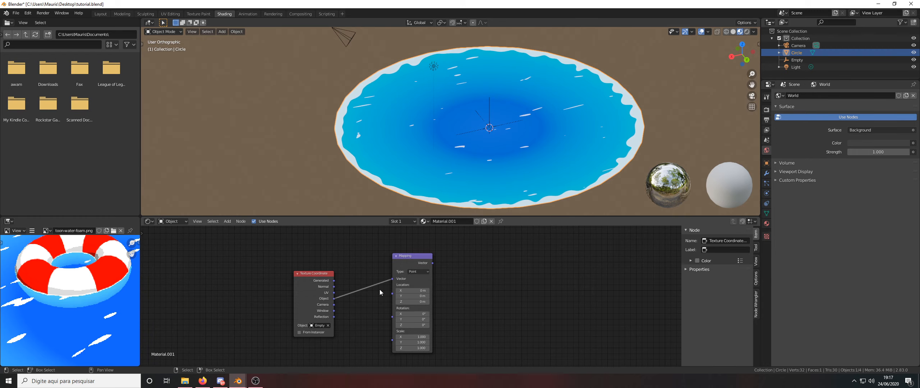
scroll(386, 296, "down", 2)
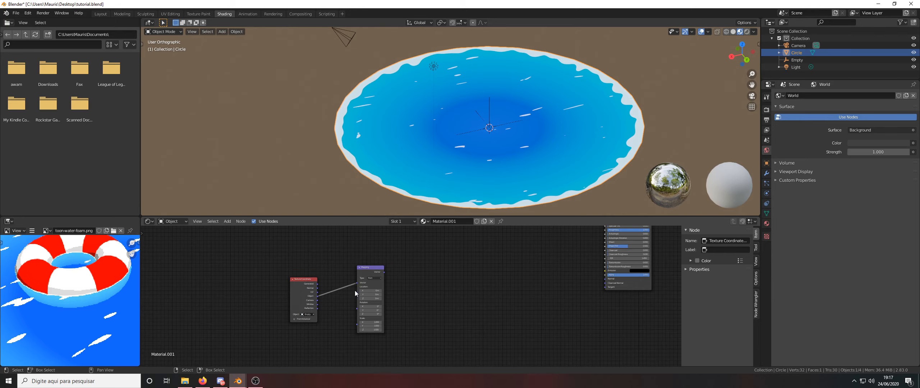
left_click_drag(363, 270, 334, 269)
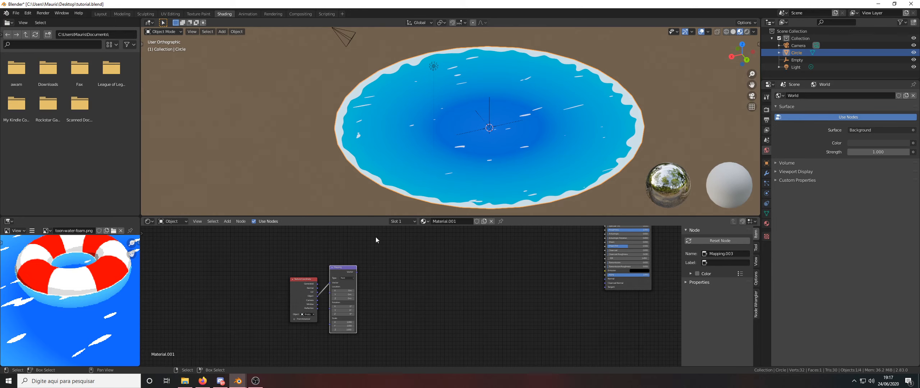
mouse_move(469, 125)
middle_mouse_down()
mouse_move(473, 115)
mouse_move(467, 137)
middle_mouse_up()
scroll(391, 303, "down", 4)
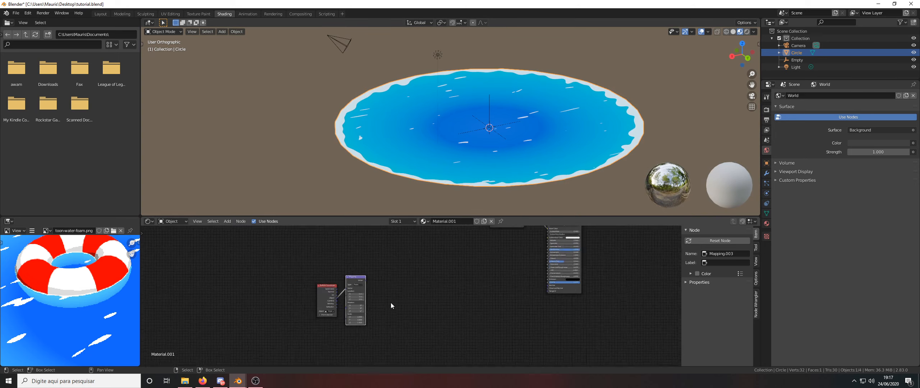
Step: Move the Texture Coordinate and Mapping node pair farther below the foam ring nodes
left_click_drag(325, 286, 405, 322)
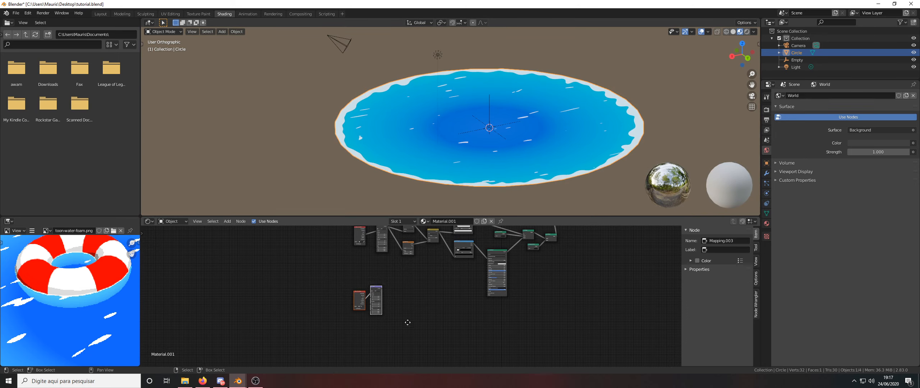
key("g")
middle_click_drag(407, 305, 412, 298)
scroll(394, 319, "up", 11)
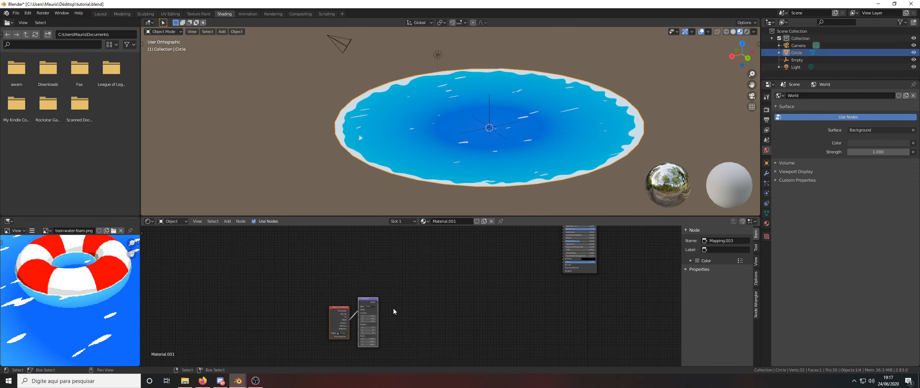
middle_click_drag(464, 179, 473, 157)
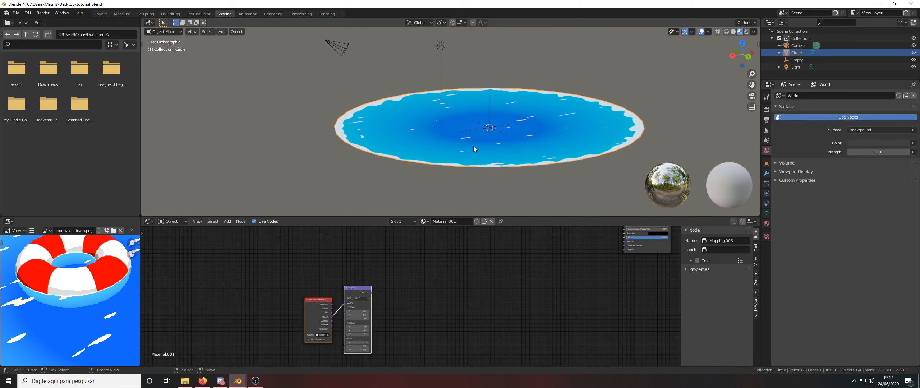
scroll(433, 320, "down", 4)
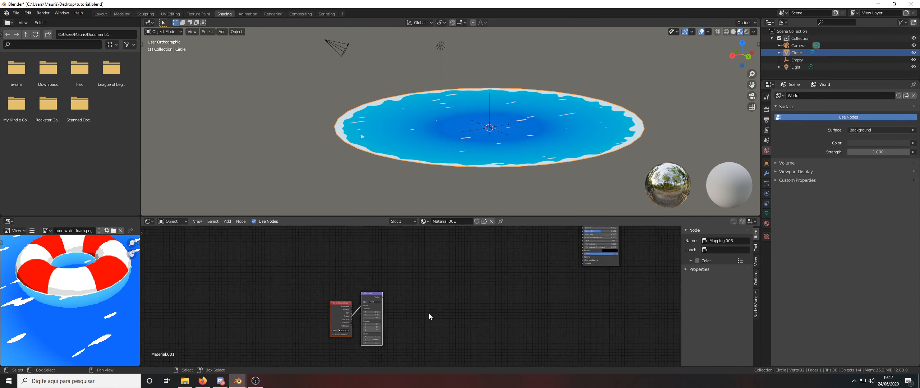
key("shift+a")
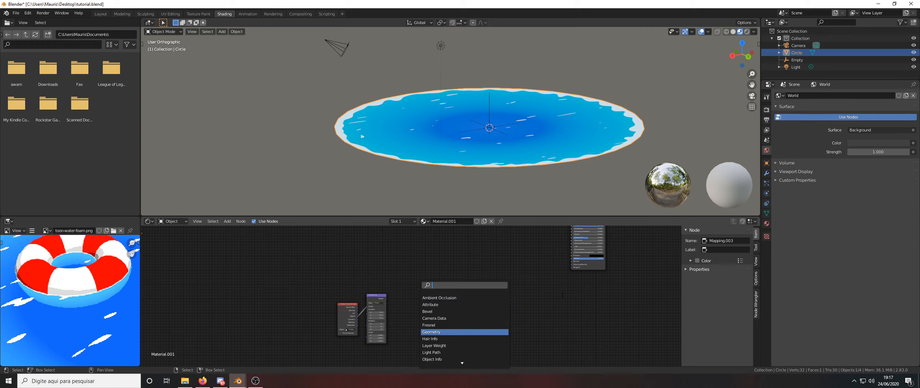
key("Escape")
Step: Set the new Mapping node's rotation to 190° on X and 1° on Y
scroll(378, 320, "up", 7)
scroll(385, 282, "up", 2)
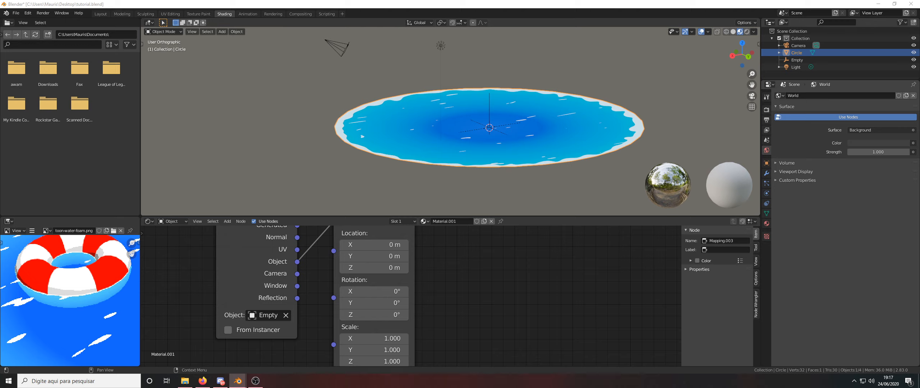
left_click(371, 292)
type("186")
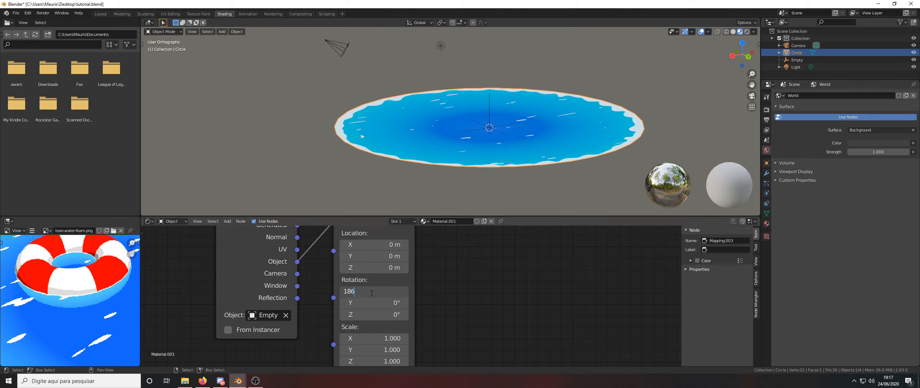
key("BackSpace")
key("BackSpace")
type("90")
key("Return")
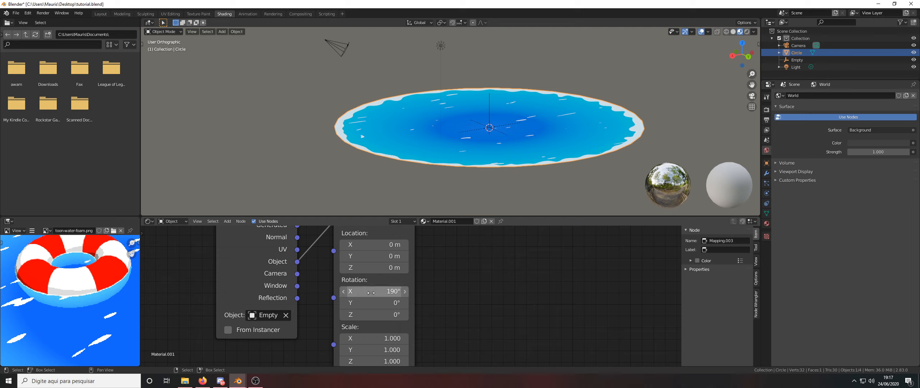
scroll(374, 292, "down", 2)
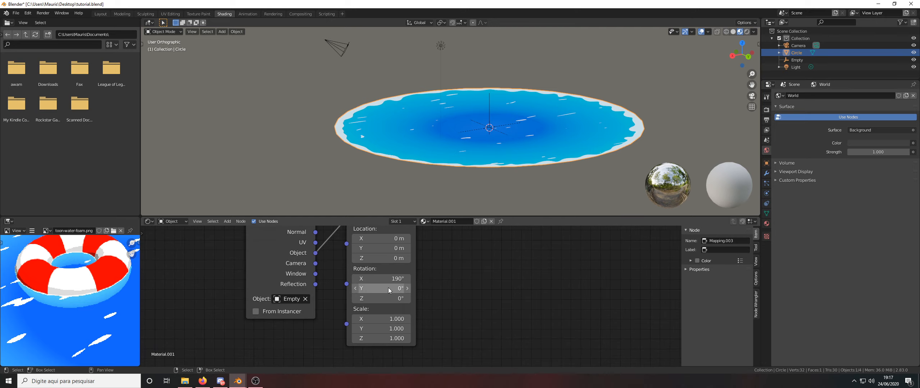
left_click_drag(388, 289, 384, 289)
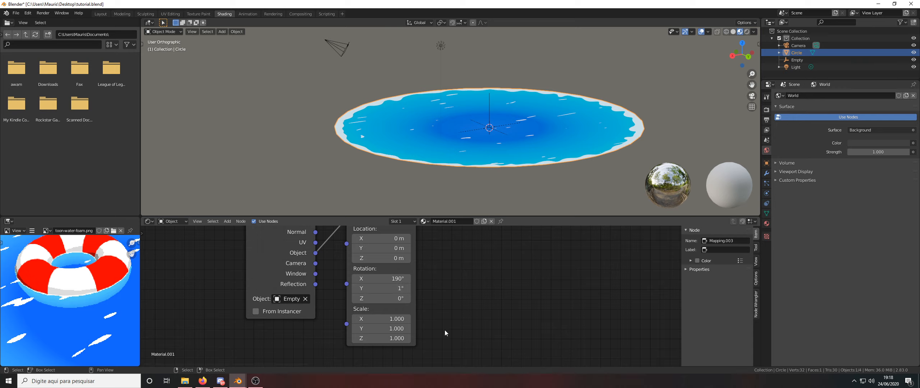
scroll(446, 306, "down", 3)
scroll(399, 335, "down", 1)
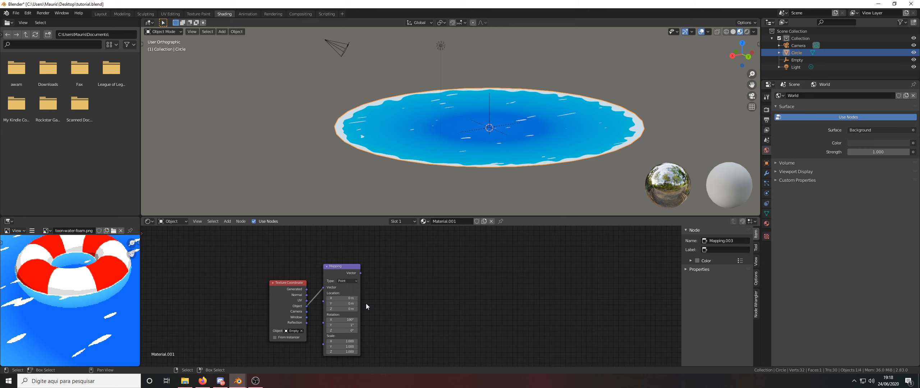
Step: Add a Gradient Texture node beside the new Mapping node
key("shift+a")
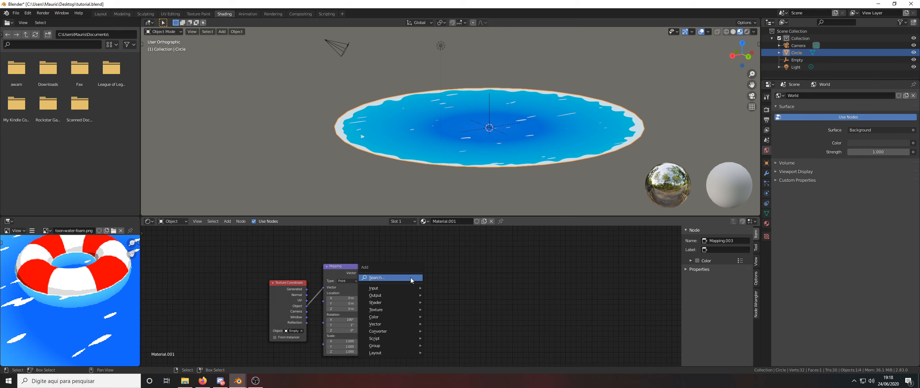
left_click(410, 277)
type("gradie")
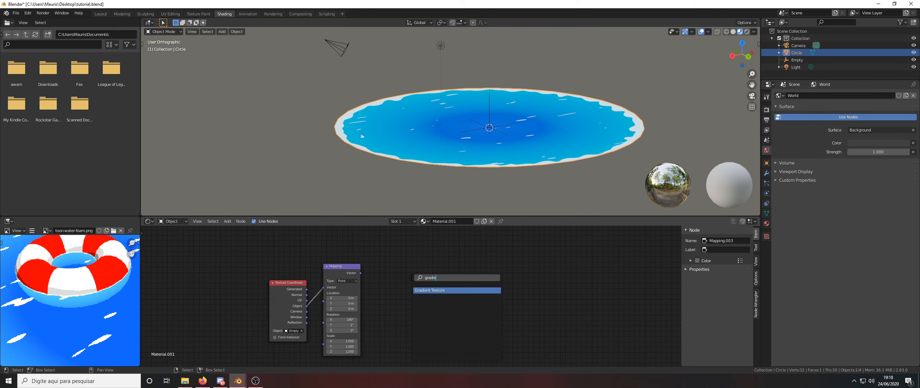
key("Return")
left_click(395, 257)
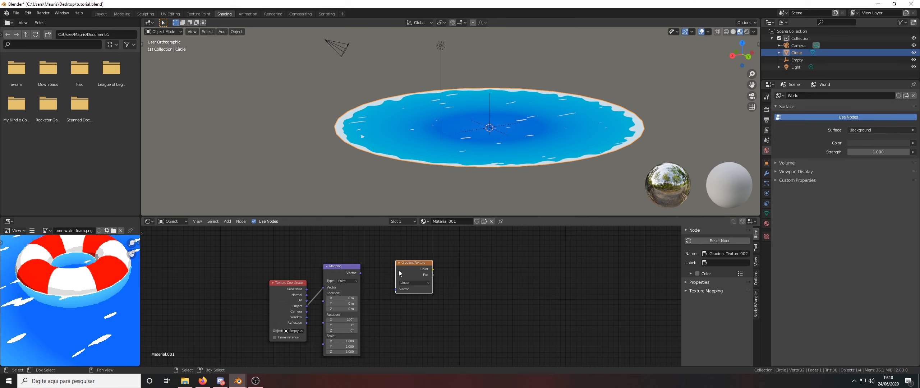
Step: Add a Wave Texture node below the new Gradient Texture node
scroll(373, 321, "down", 3)
scroll(373, 320, "down", 2)
middle_click_drag(380, 329, 388, 299)
scroll(384, 310, "up", 3)
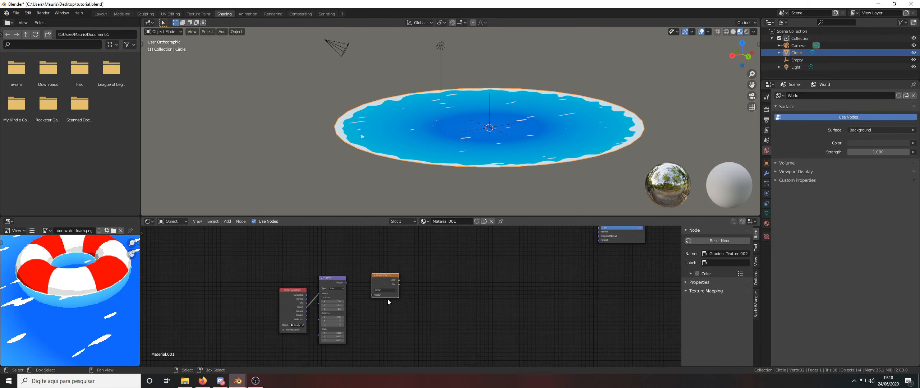
key("shift+a")
left_click(387, 293)
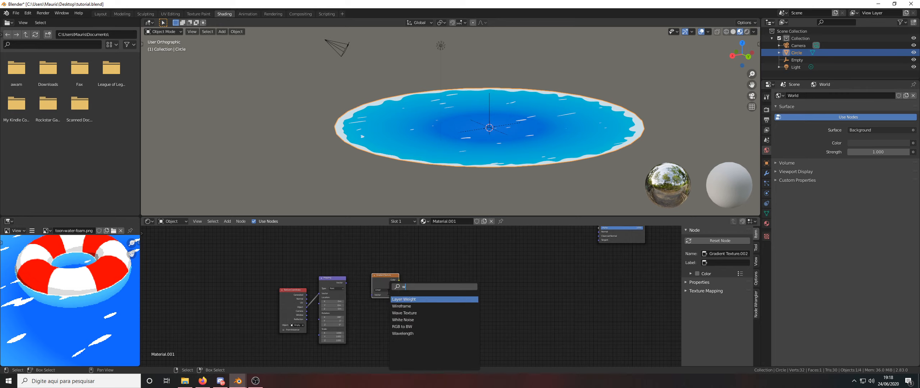
type("wave")
key("Return")
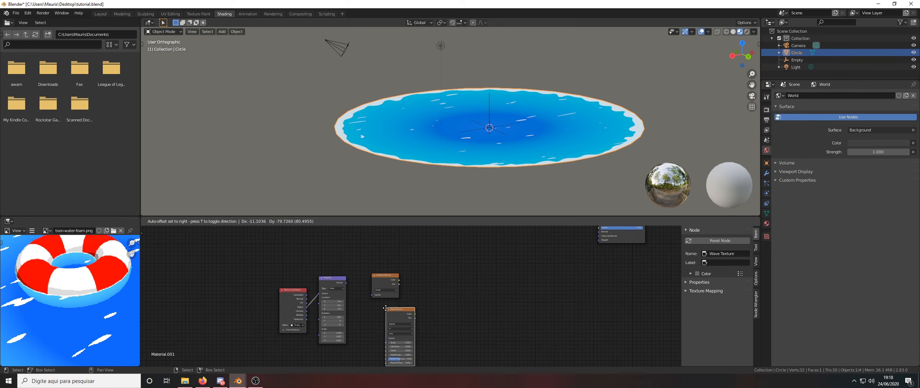
left_click(376, 321)
Step: Set the new Gradient Texture to Spherical and connect the Mapping node's Vector output to its Vector input
scroll(374, 320, "up", 2)
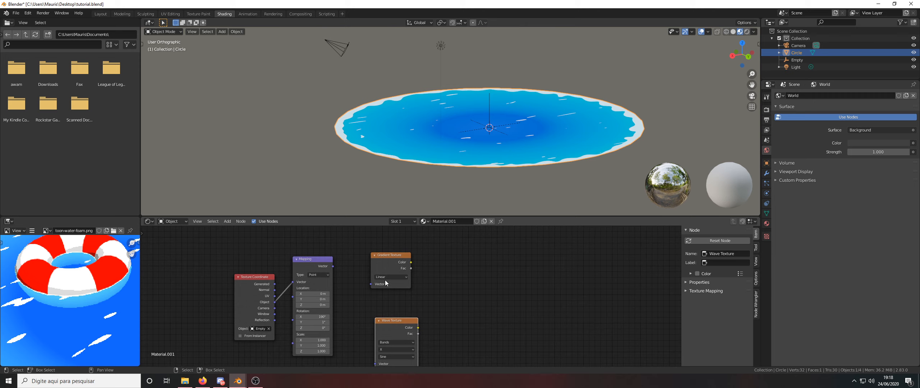
left_click(391, 277)
left_click(384, 309)
left_click_drag(333, 267, 373, 286)
Step: Connect the Mapping node's Vector output to the Wave Texture's Vector input
middle_click_drag(392, 309, 404, 272)
scroll(404, 272, "down", 1)
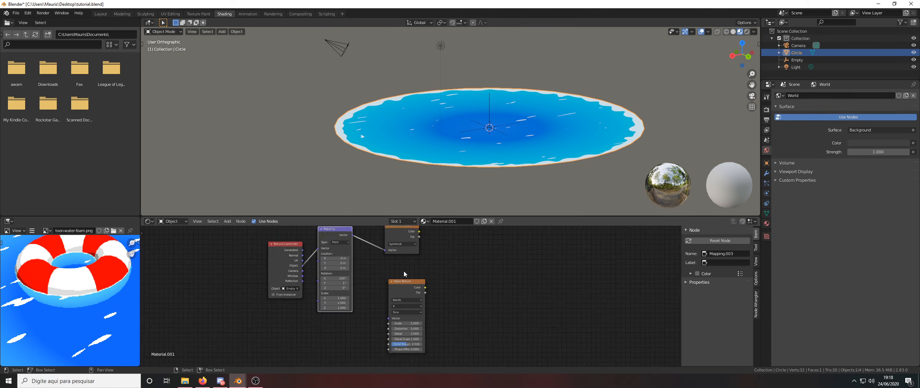
scroll(404, 274, "down", 1)
left_click_drag(364, 243, 391, 307)
Step: Set the Wave Texture's type to Rings, its rings direction to Spherical and its wave profile to Saw
scroll(391, 308, "up", 4)
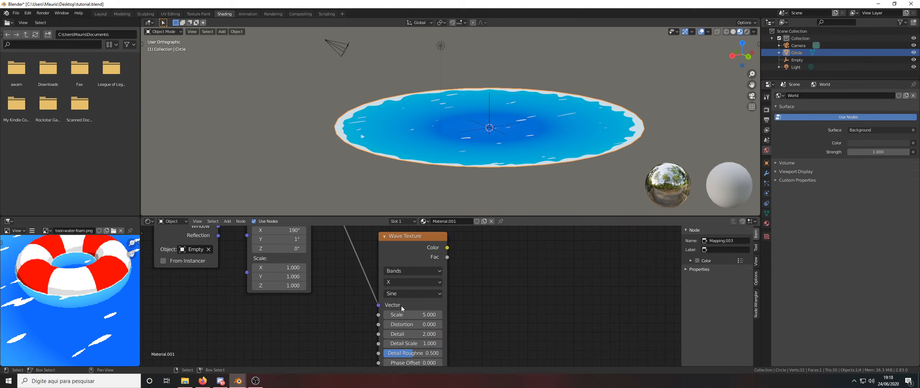
left_click(410, 270)
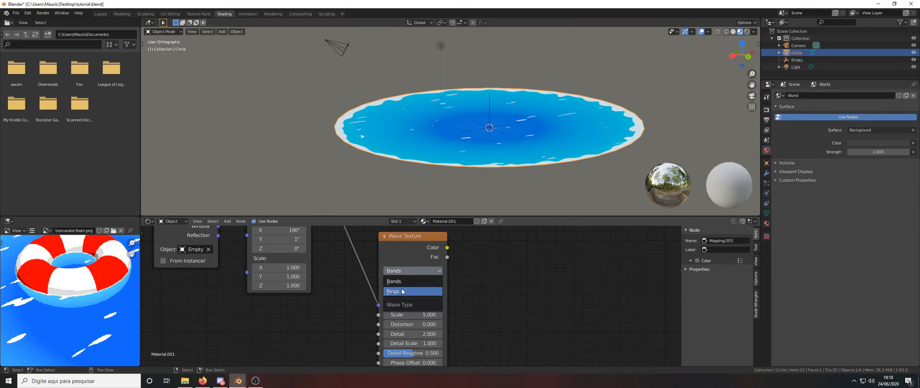
left_click(402, 292)
left_click(414, 284)
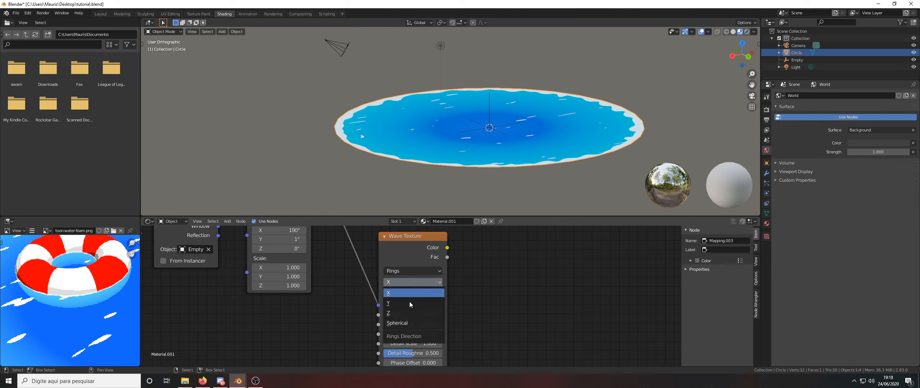
left_click(410, 302)
left_click(410, 294)
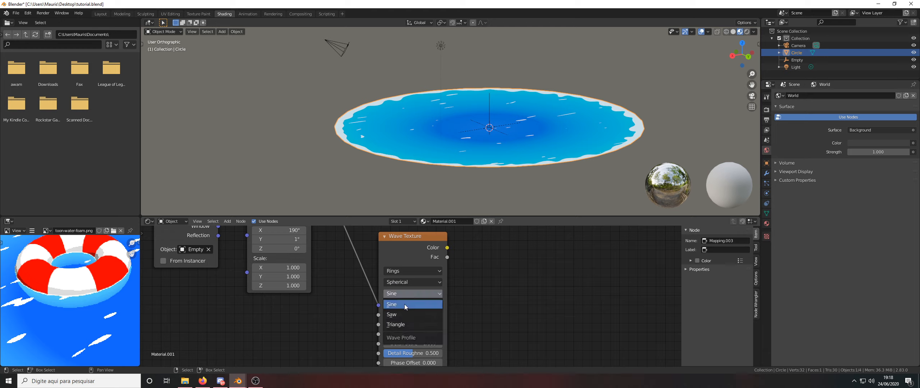
left_click(404, 304)
Step: Set the Wave Texture's Scale to 9 and Distortion to -1.2
middle_click_drag(445, 315, 440, 301)
left_click(403, 297)
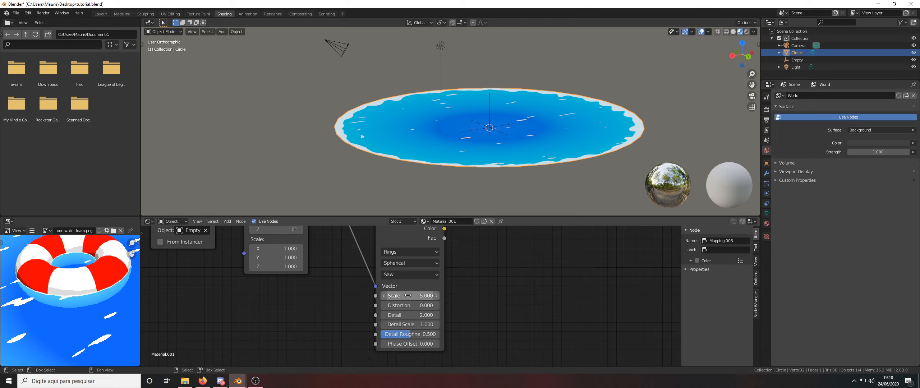
type("9")
key("Return")
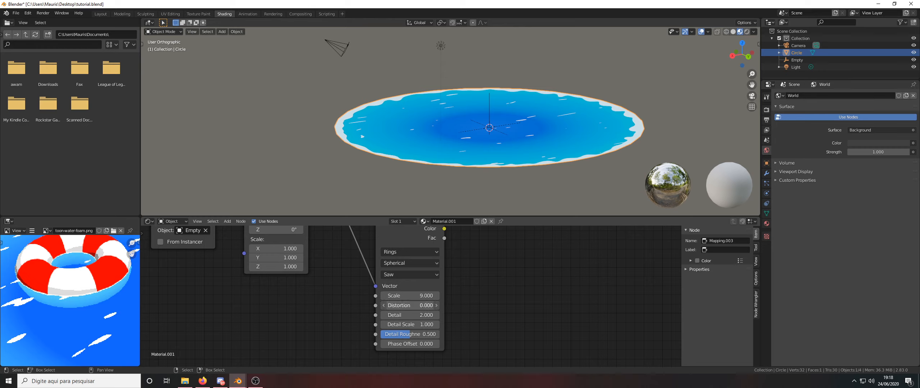
left_click(438, 306)
Step: Set the Wave Texture's Detail to 0 and Detail Scale to 2.5
scroll(459, 314, "down", 2)
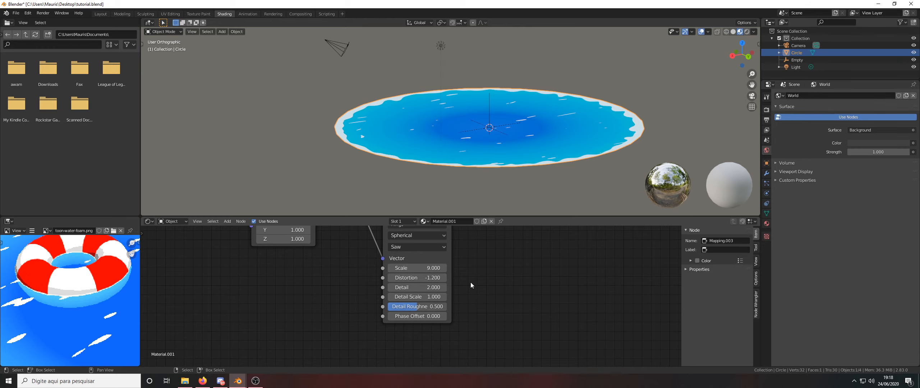
left_click(426, 286)
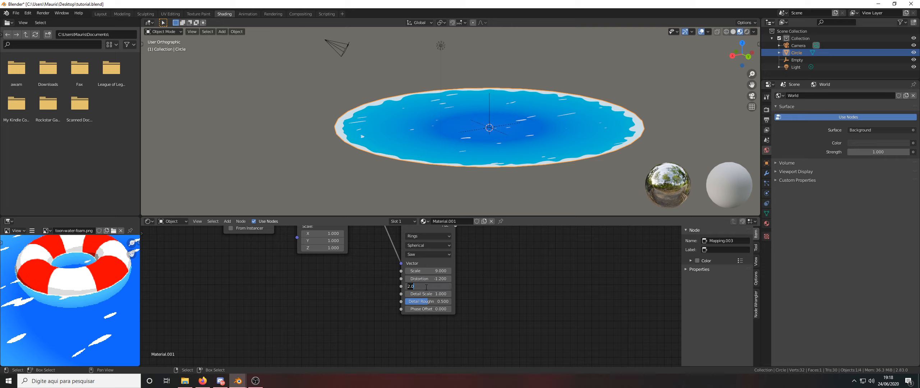
type("0")
key("Return")
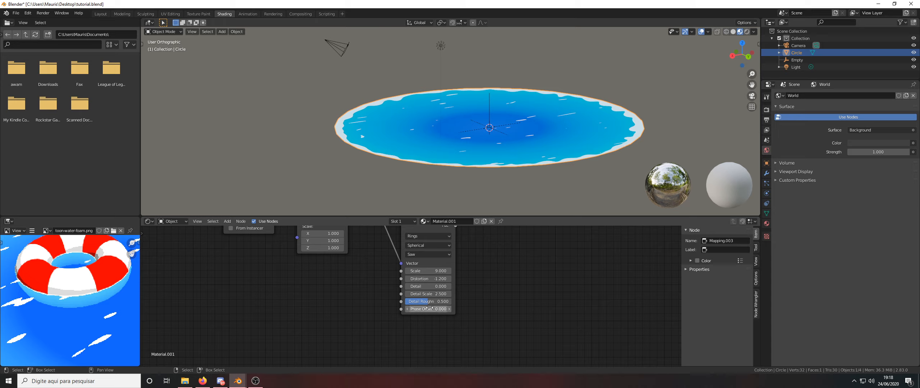
Step: Add a Noise Texture node below the Wave Texture node
scroll(460, 322, "down", 5)
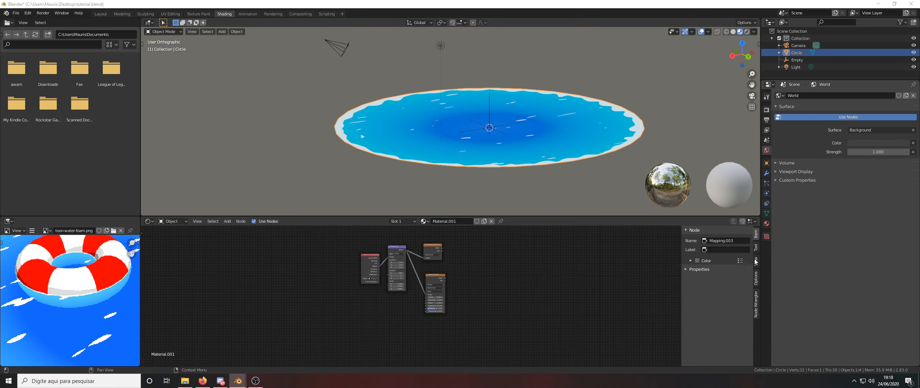
scroll(462, 292, "up", 2)
key("shift+a")
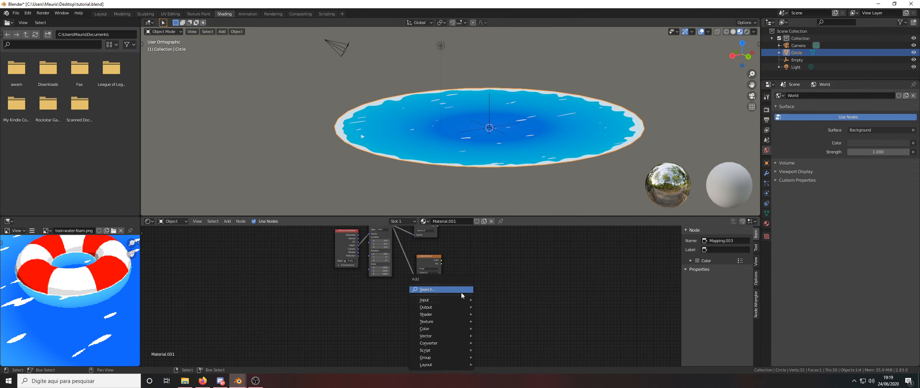
left_click(461, 293)
type("noise")
key("Return")
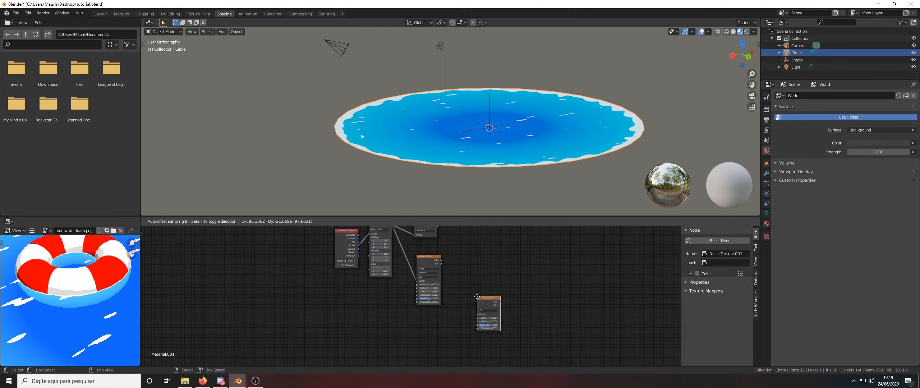
left_click(420, 317)
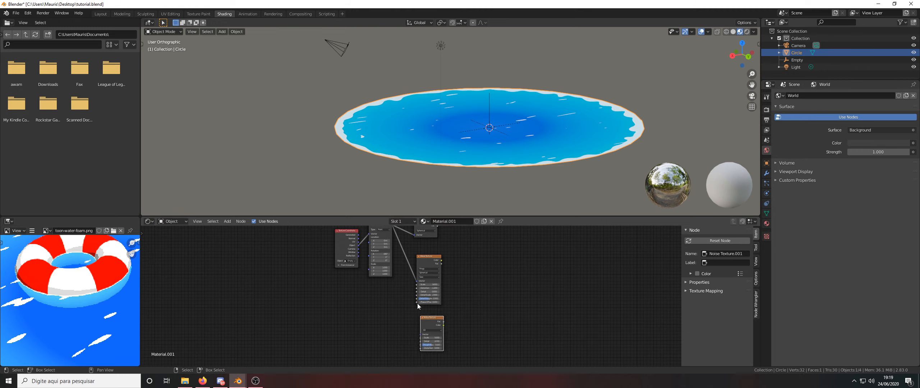
Step: Connect the Mapping node's Vector output to the Noise Texture's Vector input
scroll(417, 303, "down", 2)
scroll(405, 254, "up", 1)
left_click_drag(402, 254, 423, 340)
Step: Switch the new Noise Texture to 4D and set its Scale to 1.1
scroll(445, 332, "up", 2)
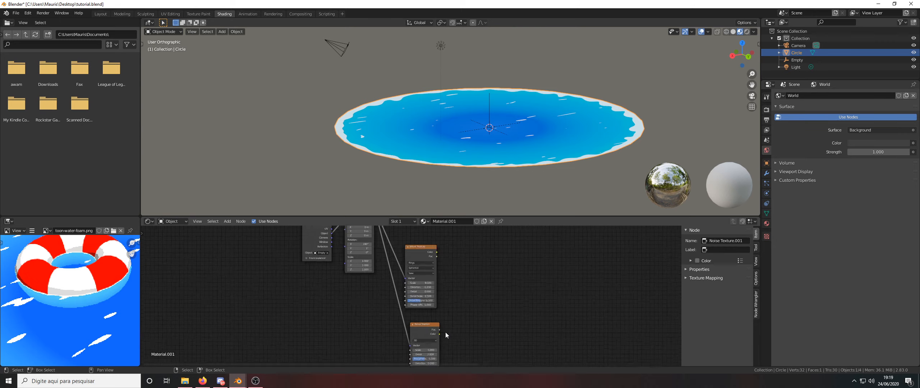
scroll(446, 335, "up", 1)
scroll(425, 334, "up", 4)
middle_click_drag(426, 322, 462, 285)
left_click(425, 292)
left_click(435, 335)
double_click(427, 311)
type("1.1")
key("Return")
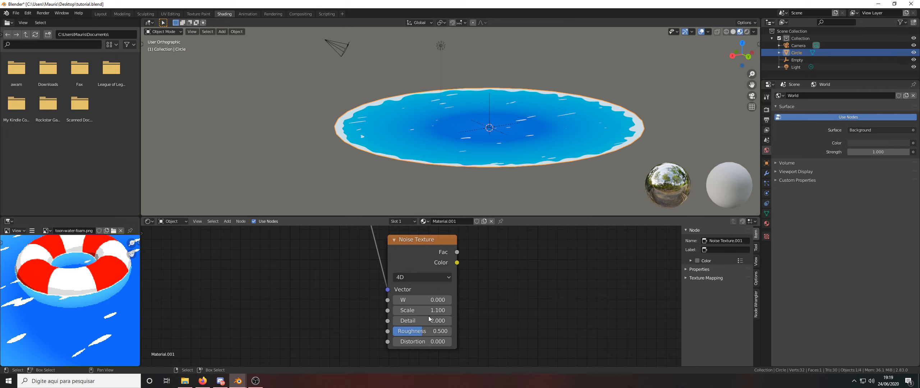
Step: Set the Noise Texture's Detail to 0 and Distortion to -0.5
double_click(427, 322)
type("0")
key("Return")
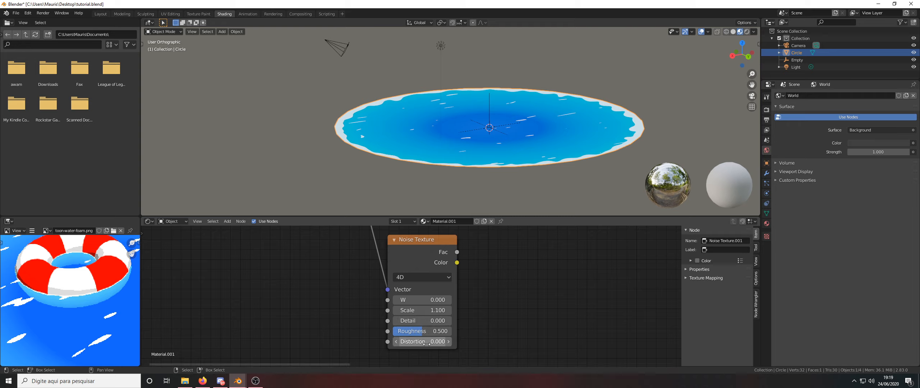
left_click_drag(426, 345, 394, 344)
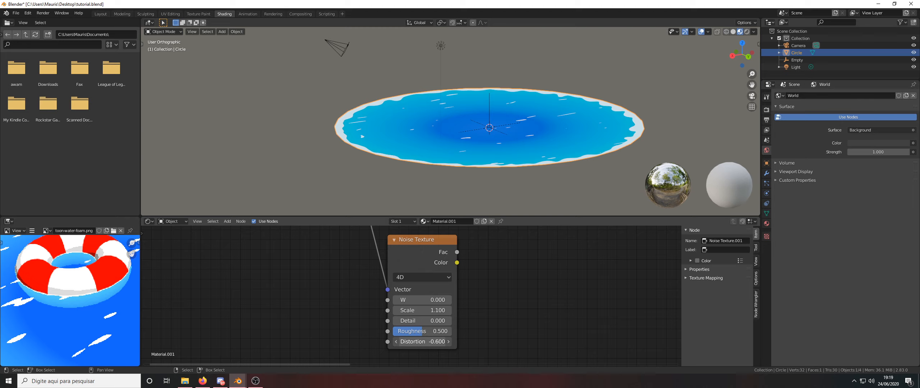
left_click(396, 343)
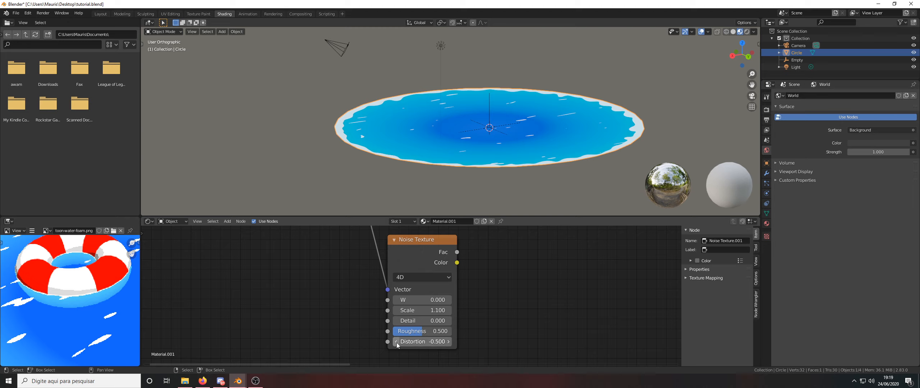
Step: Add a MixRGB node beside the Wave Texture and Noise Texture nodes
scroll(483, 299, "down", 8)
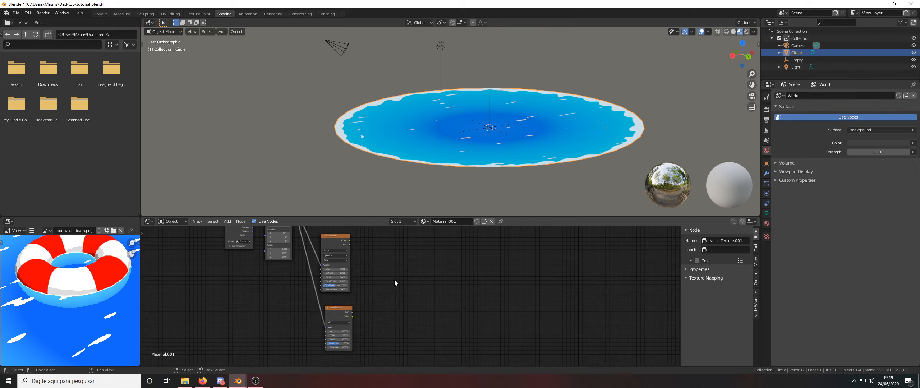
key("shift+a")
left_click(395, 280)
type("mixrg")
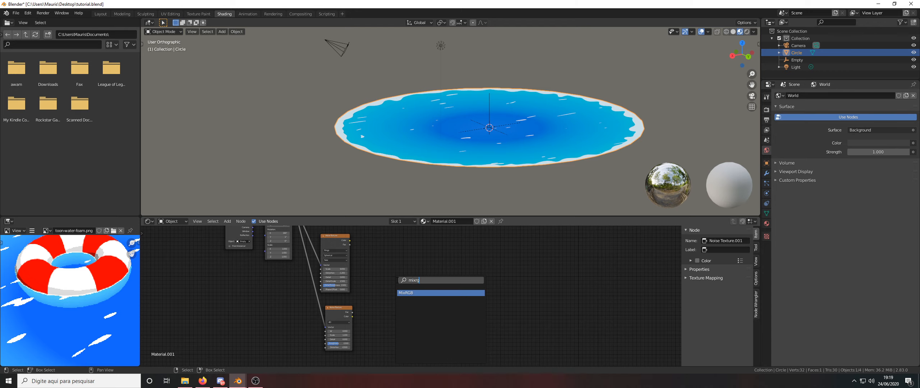
key("Return")
left_click(399, 282)
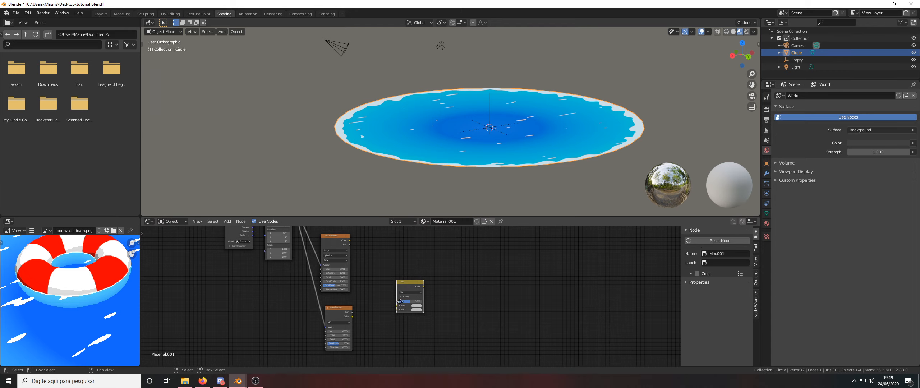
Step: Connect the Wave Texture's Color output to the Mix node's Color1 and the Noise Texture's Color output to Color2
scroll(333, 253, "up", 1)
left_click_drag(353, 236, 412, 319)
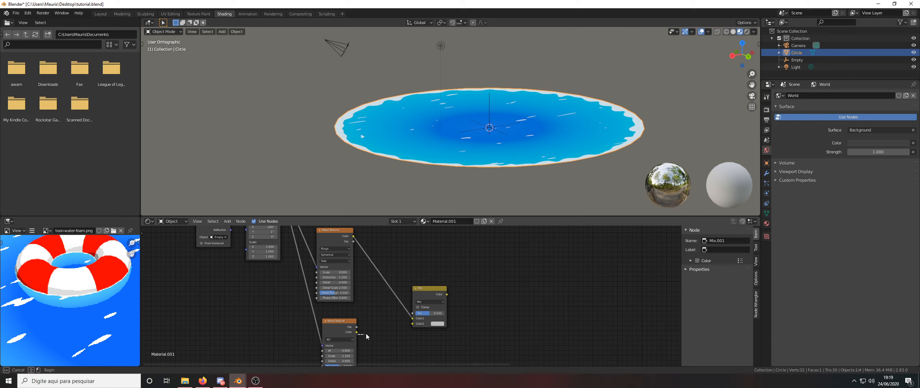
left_click_drag(357, 332, 398, 305)
scroll(411, 325, "down", 2)
middle_click_drag(426, 85, 430, 104)
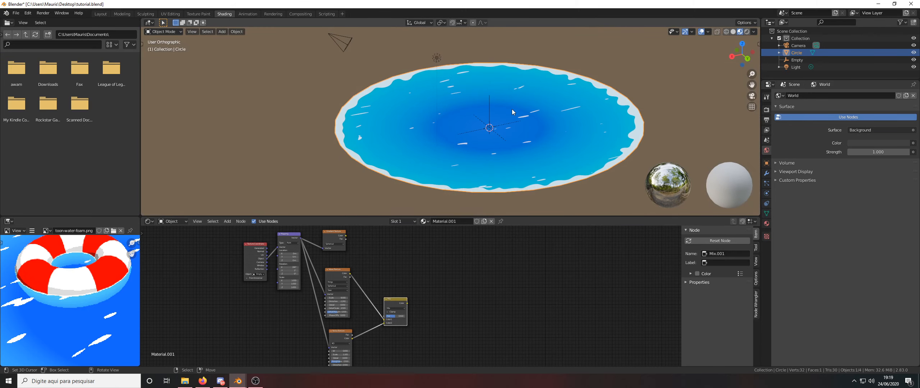
middle_click_drag(512, 109, 467, 142)
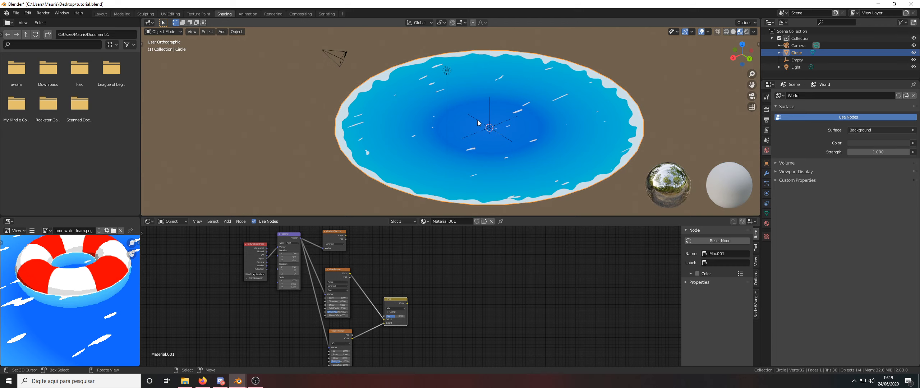
Step: Add a ColorRamp node beside the Spherical Gradient Texture, above the new Mix node
scroll(380, 277, "up", 3)
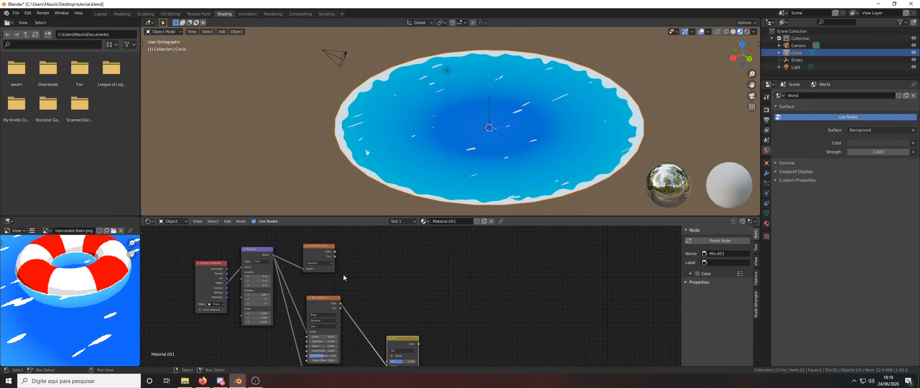
key("shift+a")
left_click(395, 271)
type("color")
key("Down")
key("Return")
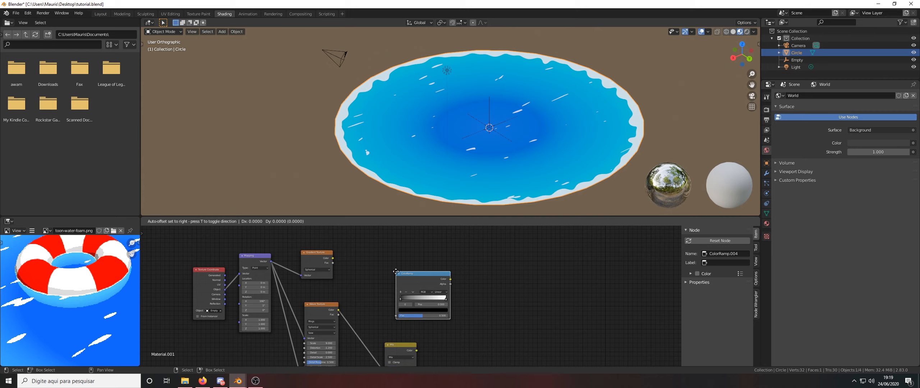
left_click(383, 266)
scroll(383, 266, "up", 1)
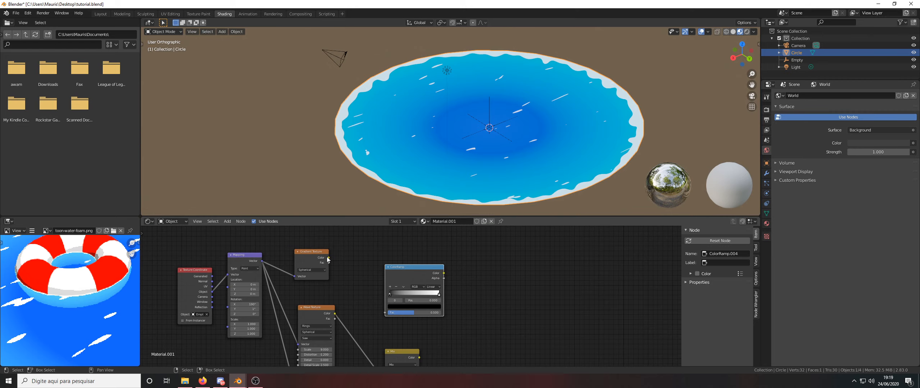
Step: Connect the Spherical Gradient Texture's Color to the ColorRamp's Fac and move the ramp's black stop to 0.668
left_click_drag(328, 258, 385, 312)
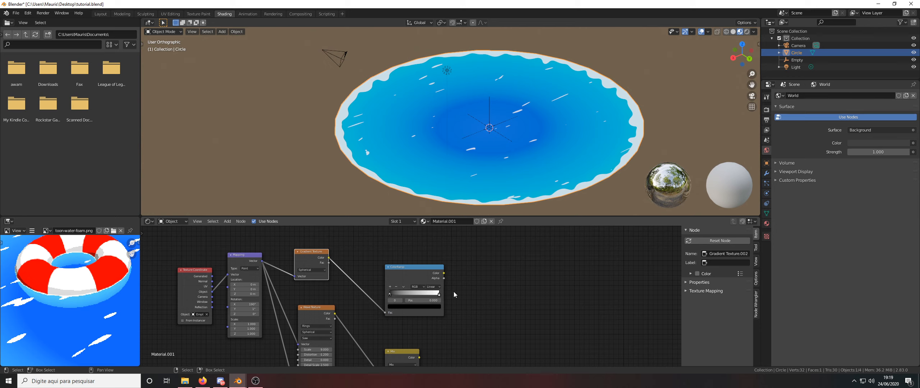
scroll(453, 292, "up", 1)
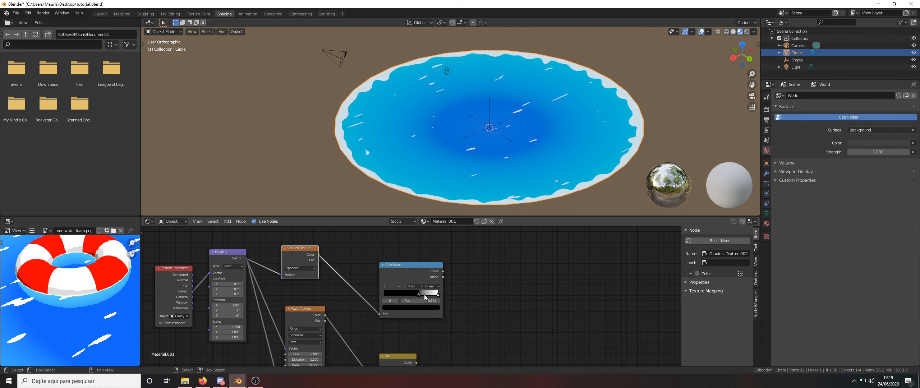
scroll(451, 294, "down", 2)
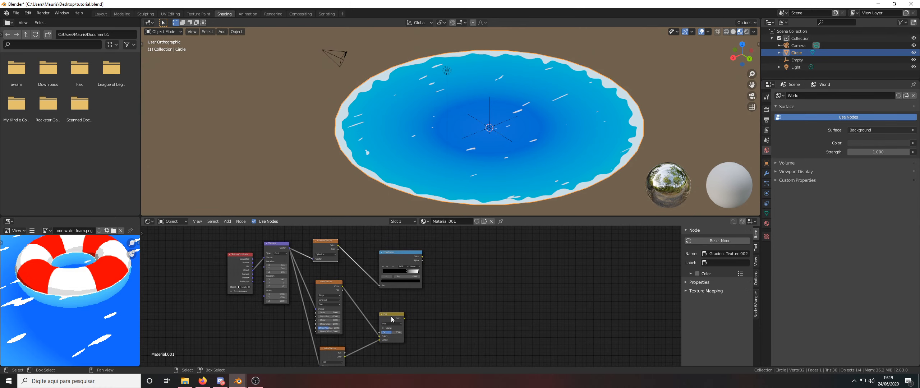
Step: Duplicate the Mix node, place the copy beside the ColorRamp, and set its Fac to 0.433
left_click(392, 319)
key("shift+d")
left_click(472, 294)
scroll(472, 295, "up", 4)
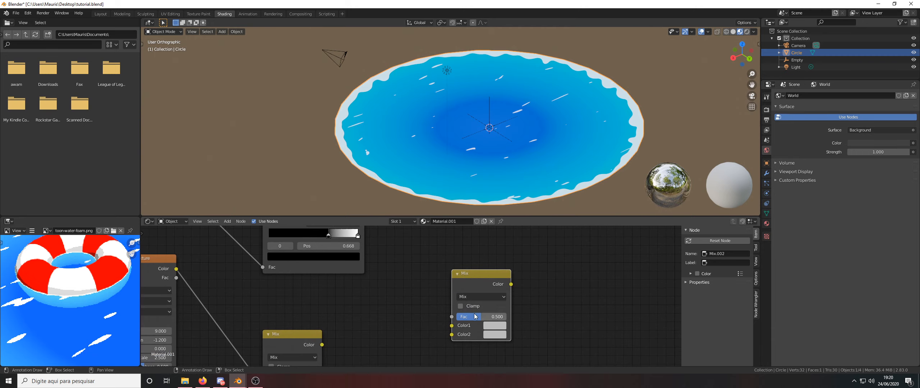
left_click(480, 317)
scroll(414, 292, "down", 2)
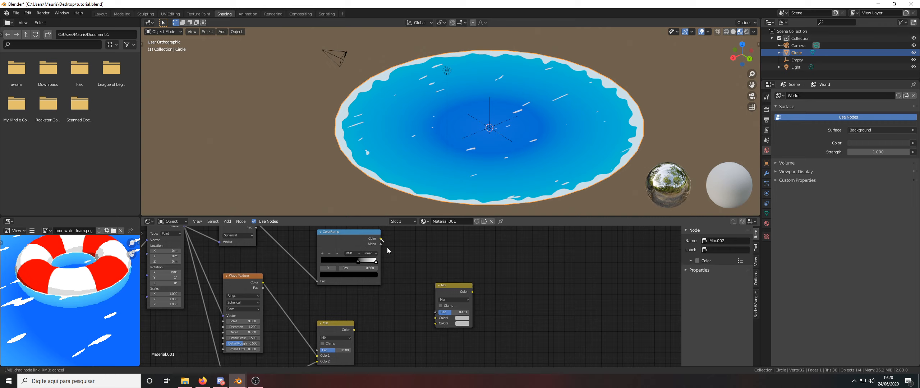
Step: Connect the ColorRamp's Color to the copied Mix node's Color1 and the first Mix node's Color to Color2
left_click_drag(381, 238, 435, 318)
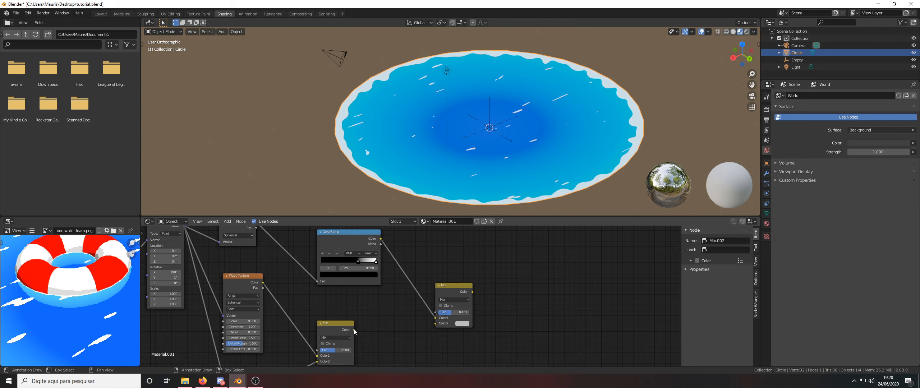
left_click_drag(355, 330, 432, 326)
scroll(433, 325, "down", 2)
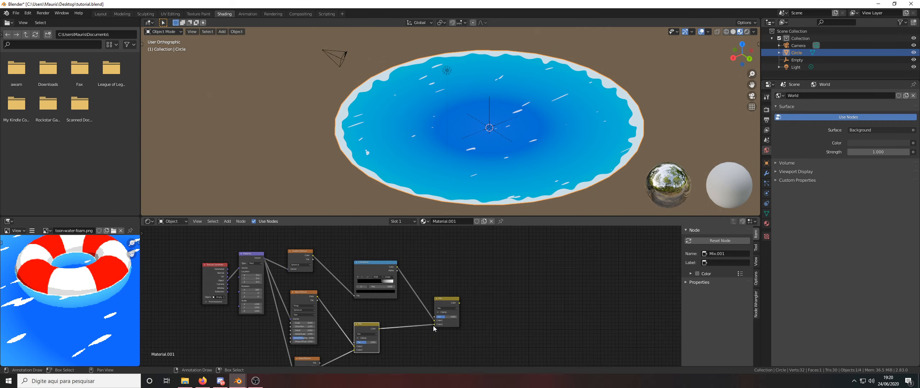
Step: Add another ColorRamp node after the copied Mix node
middle_click_drag(433, 326, 417, 327)
middle_click_drag(497, 311, 430, 274)
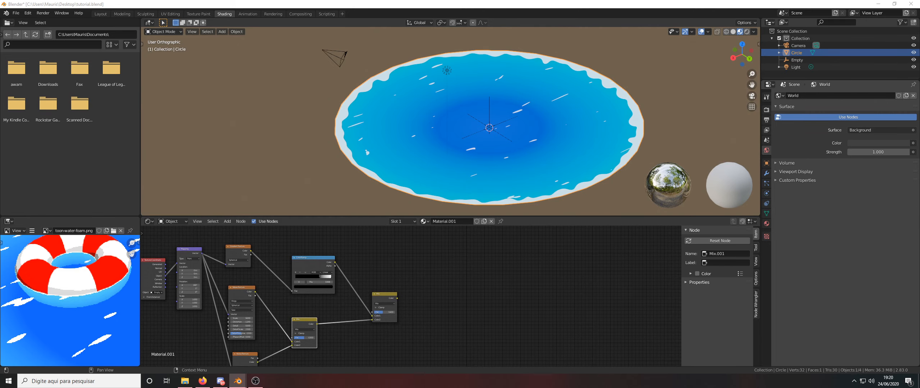
middle_click_drag(456, 298, 452, 289)
key("shift+a")
left_click(448, 287)
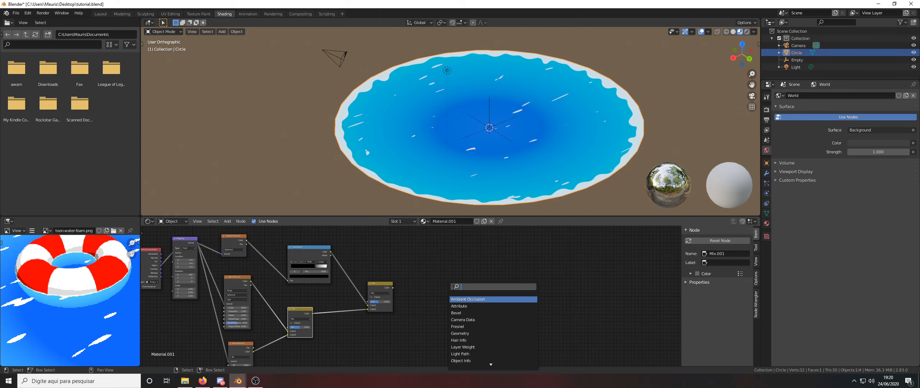
type("color ramp")
key("Return")
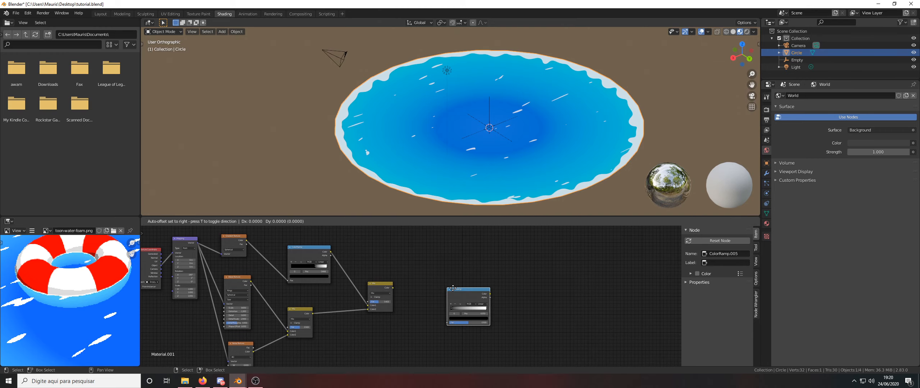
left_click(446, 297)
scroll(439, 300, "up", 4)
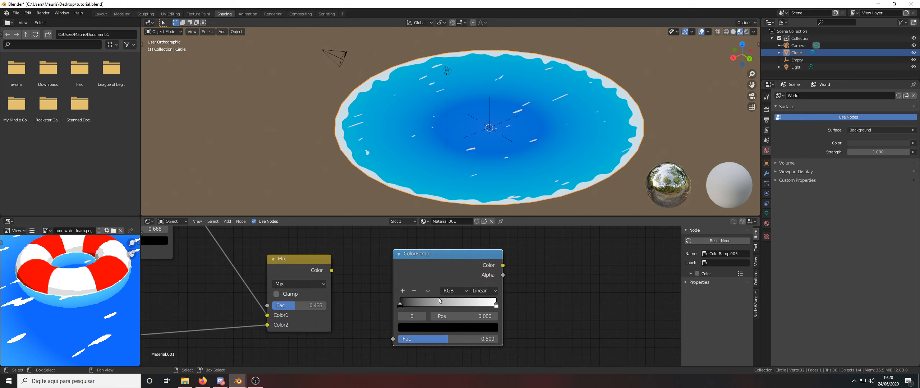
Step: Connect the copied Mix node's Color to the new ColorRamp's Fac and set the ramp's interpolation to Constant
left_click_drag(329, 273, 393, 339)
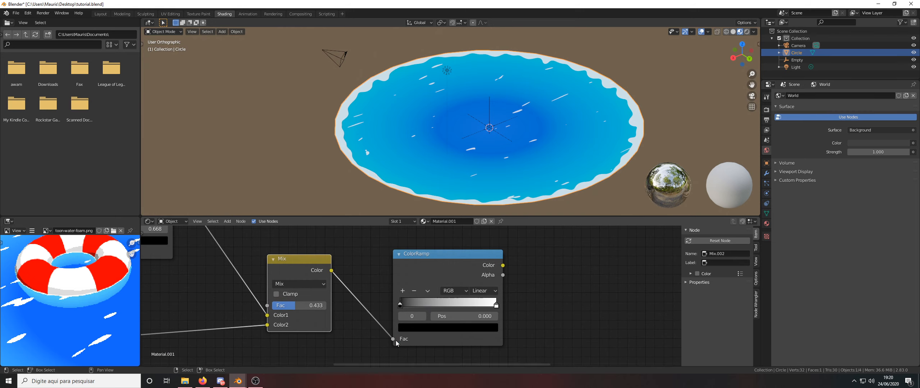
left_click(484, 290)
left_click(488, 342)
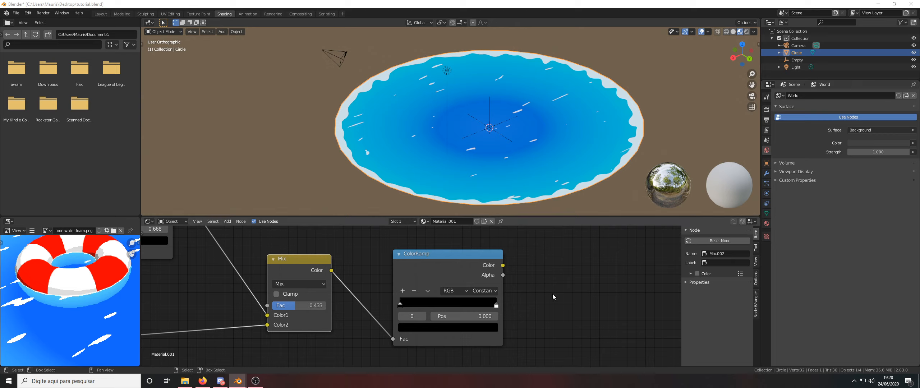
Step: Add a stop to the Constant ColorRamp, placing the white stop at 0.536 and the first black stop at 0.445
left_click(403, 291)
left_click_drag(423, 309, 454, 305)
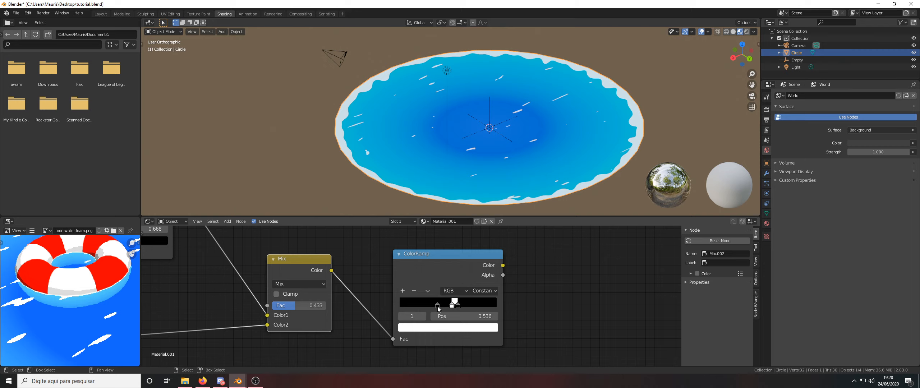
left_click_drag(437, 306, 443, 305)
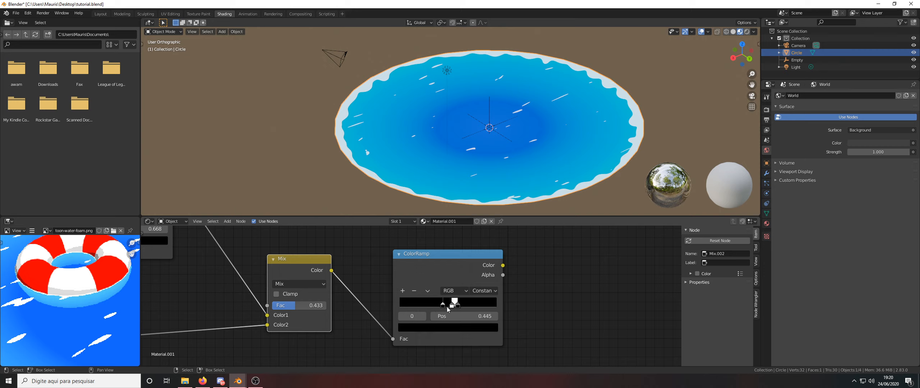
scroll(449, 310, "down", 2)
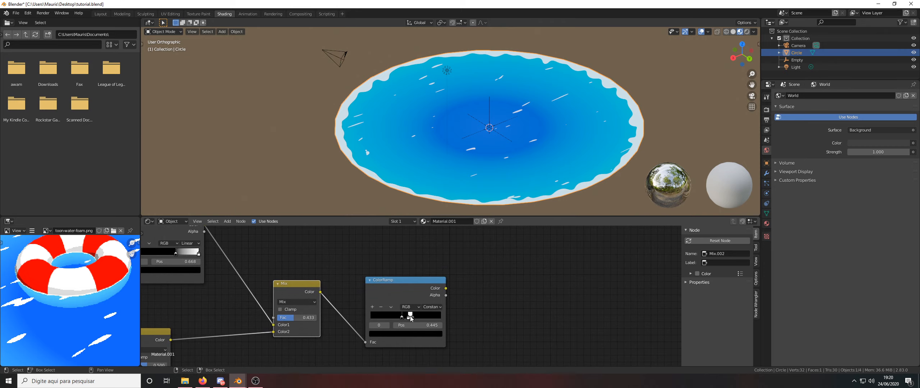
left_click(411, 316)
left_click(412, 334)
Step: Duplicate the Principled BSDF of the node chain above and place the copy after the Constant ColorRamp
middle_click_drag(520, 332, 496, 319)
scroll(518, 330, "down", 5)
left_click(477, 240)
left_click(475, 245)
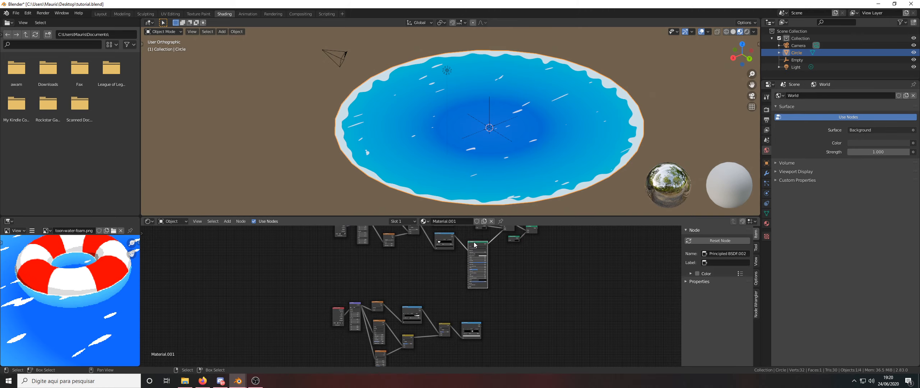
key("shift+d")
left_click(485, 329)
scroll(484, 330, "up", 4)
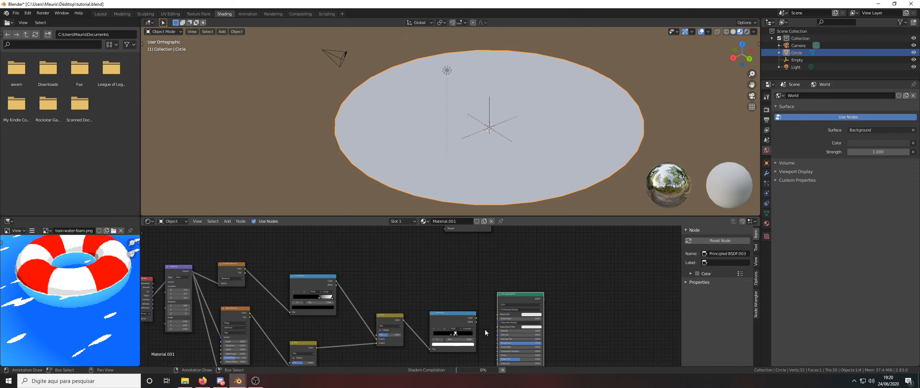
middle_click_drag(485, 329, 480, 311)
scroll(481, 311, "up", 3)
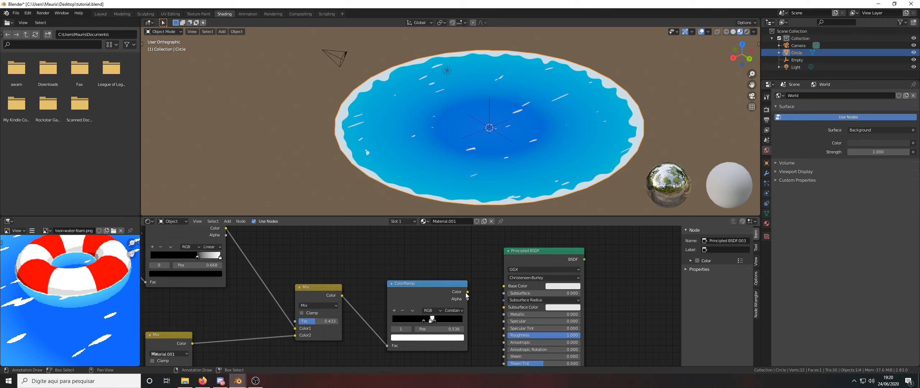
Step: Connect the Constant ColorRamp's Color to the copied Principled BSDF's Base Color and preview that shader on the circle
left_click_drag(468, 292, 504, 287)
scroll(483, 299, "down", 5)
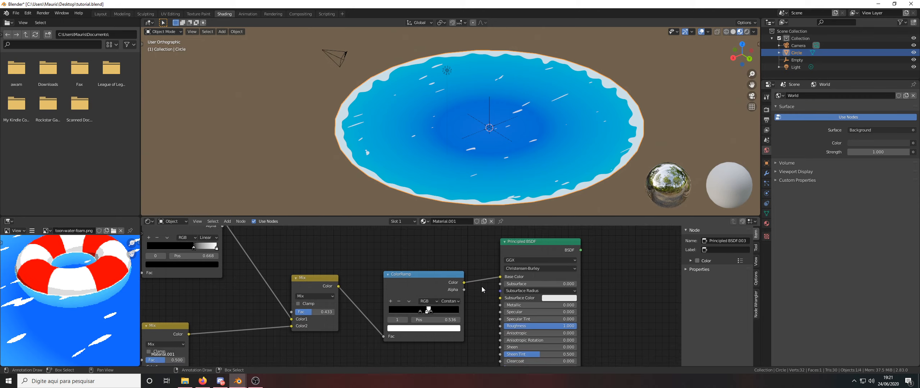
left_click(488, 259)
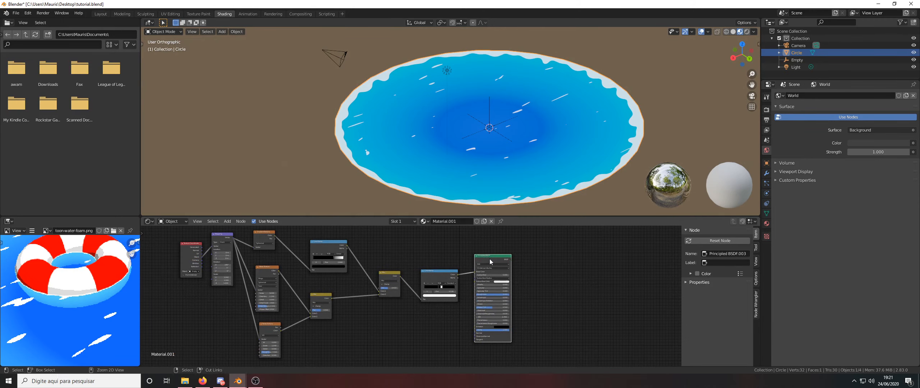
left_click(490, 259, "ctrl+shift")
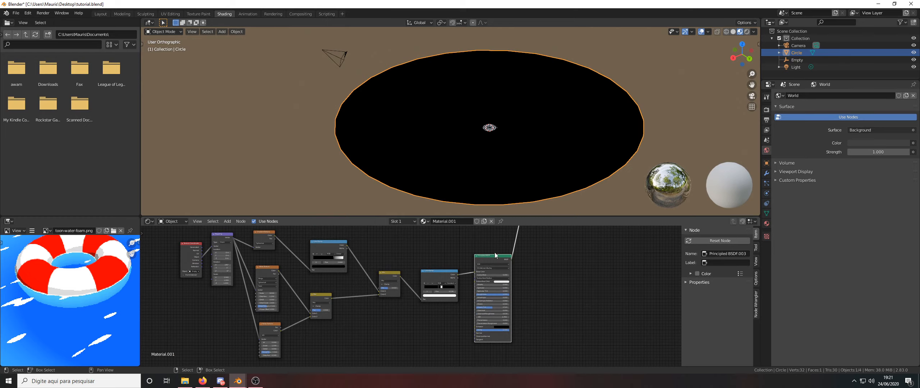
Step: Examine the foam rings around the Empty in the viewport and the node chain that produces them
scroll(489, 136, "up", 3)
scroll(490, 137, "up", 4)
middle_click_drag(491, 135, 497, 139)
scroll(501, 82, "up", 4)
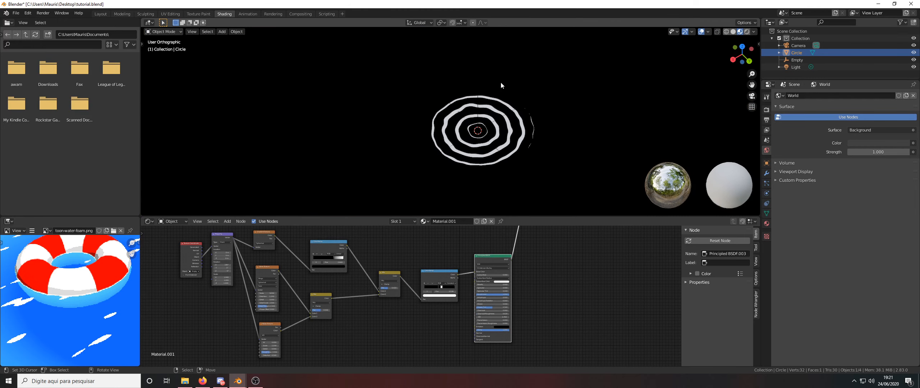
scroll(480, 122, "up", 4)
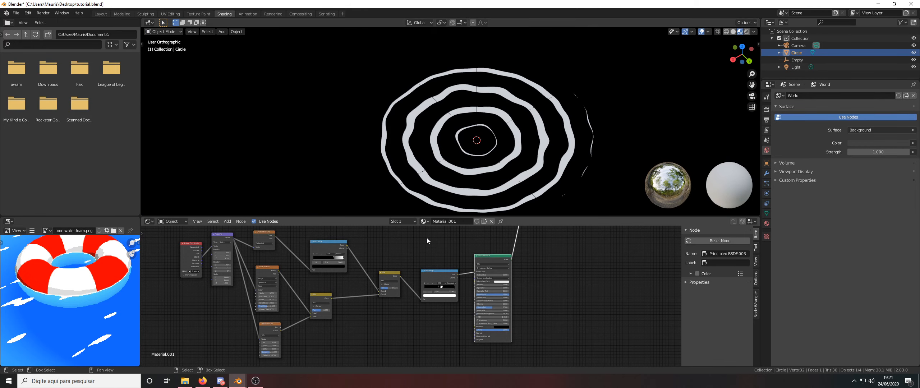
middle_click_drag(306, 324, 348, 325)
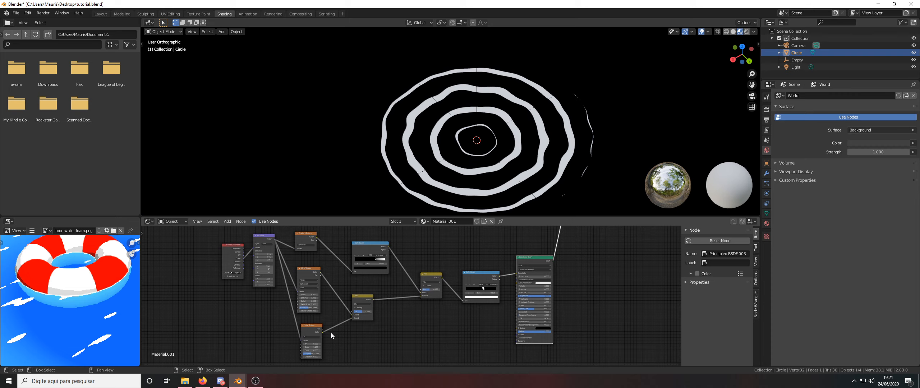
scroll(273, 286, "up", 1)
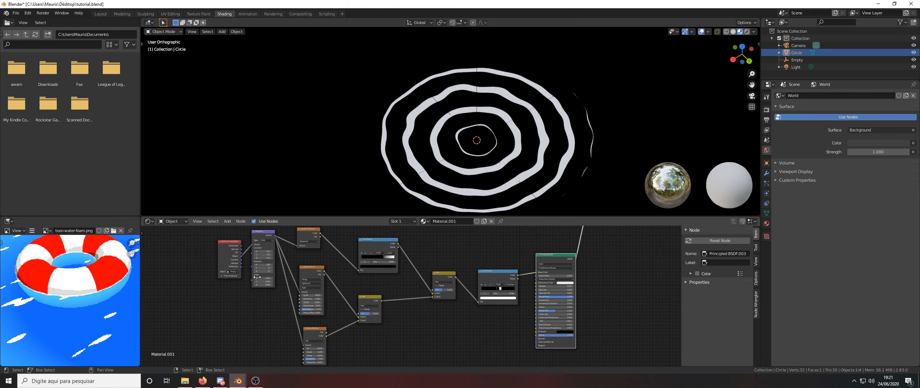
scroll(260, 279, "up", 2)
scroll(259, 279, "up", 4)
scroll(591, 310, "down", 5)
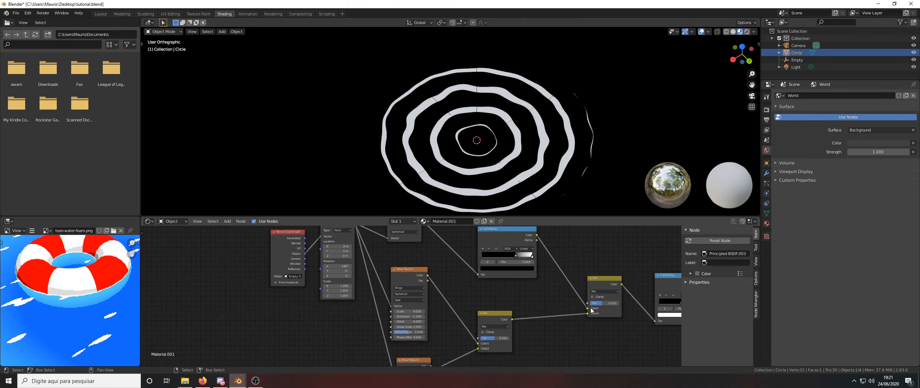
scroll(496, 136, "down", 2)
scroll(496, 135, "down", 3)
scroll(391, 273, "down", 5)
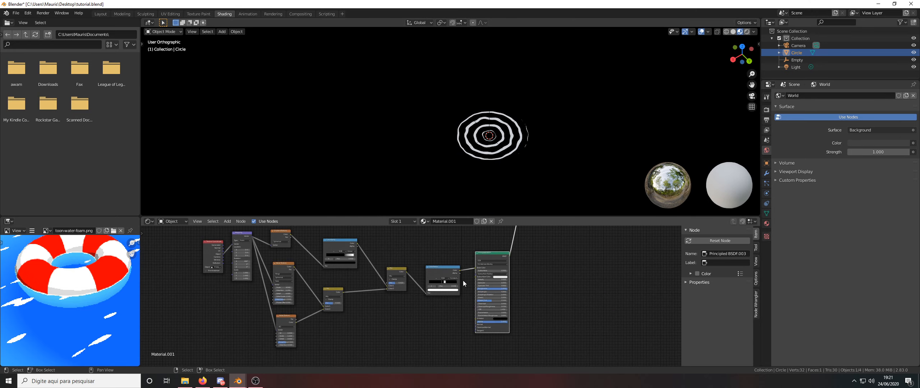
Step: Duplicate the last Add Shader node beside the first two water layers and place the copy before the Material Output
scroll(391, 273, "down", 1)
middle_click_drag(391, 273, 370, 319)
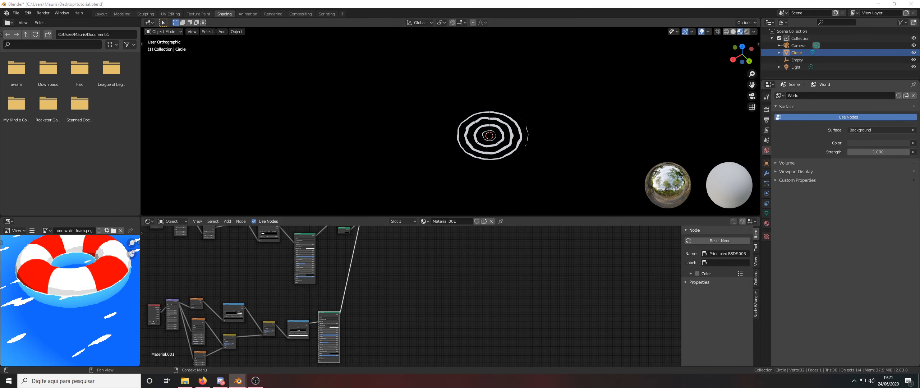
scroll(467, 255, "down", 5)
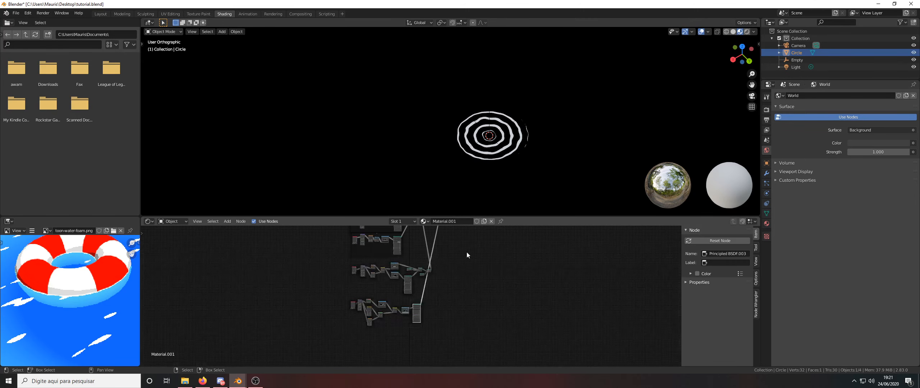
scroll(435, 306, "up", 5)
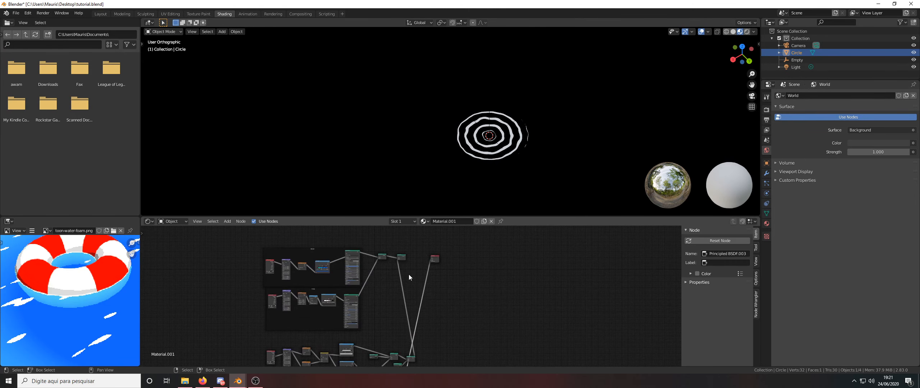
scroll(407, 270, "up", 3)
left_click(397, 249)
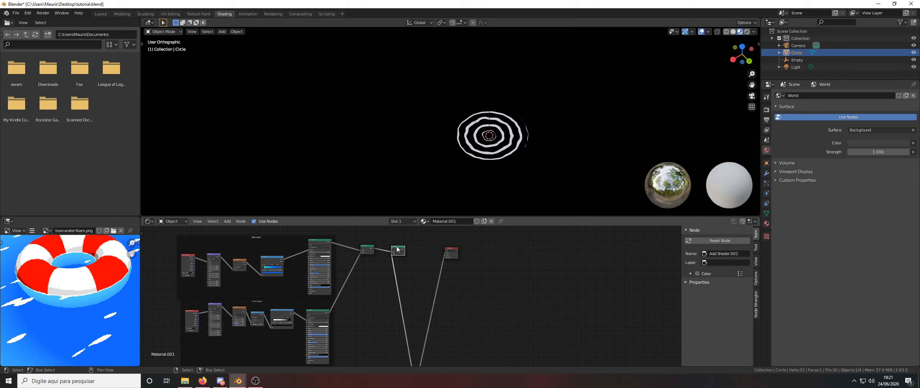
key("shift+d")
left_click(435, 254)
scroll(437, 255, "up", 3)
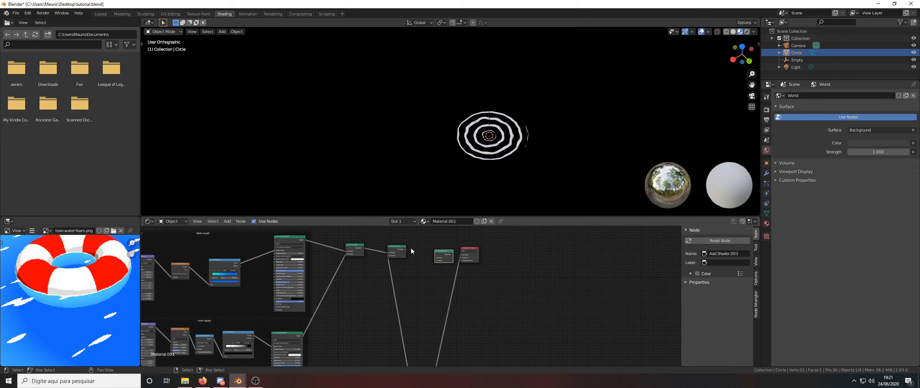
Step: Route the previous Add Shader's output through the new Add Shader into the Material Output's Surface
mouse_move(386, 248)
left_mouse_down()
mouse_move(446, 263)
mouse_move(462, 256)
left_mouse_up()
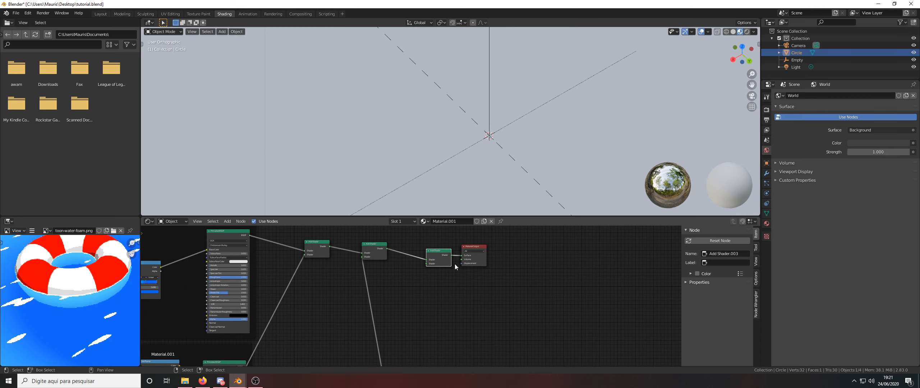
scroll(454, 307, "down", 6)
scroll(455, 318, "down", 2)
middle_click_drag(454, 318, 444, 264)
scroll(425, 317, "down", 4)
scroll(425, 329, "up", 5)
scroll(453, 302, "down", 6)
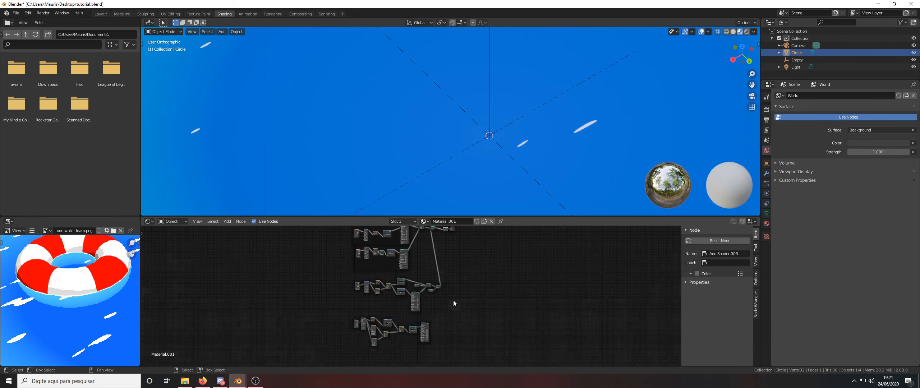
Step: Move the foam rings' Principled BSDF up near the Material Output and connect its BSDF output to the last Add Shader
middle_click_drag(453, 301, 433, 314)
scroll(413, 336, "up", 4)
scroll(420, 328, "down", 3)
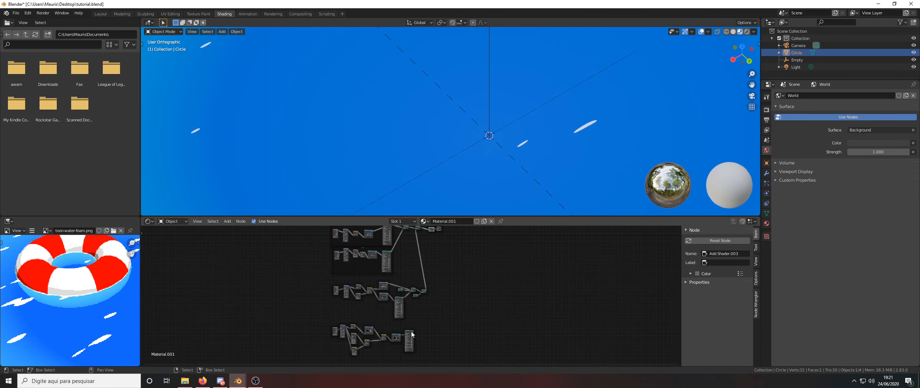
left_click_drag(410, 331, 427, 247)
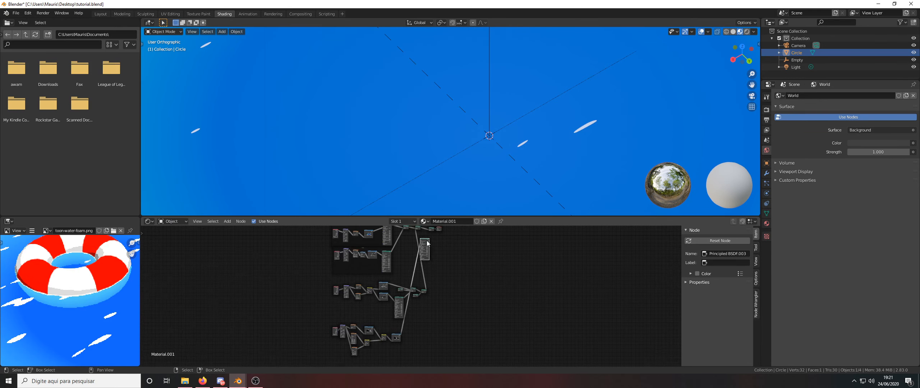
scroll(399, 316, "up", 6)
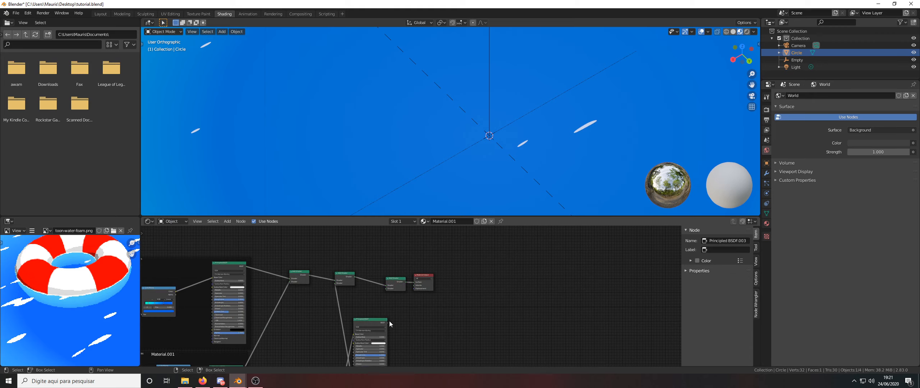
scroll(425, 310, "down", 2)
scroll(444, 340, "down", 4)
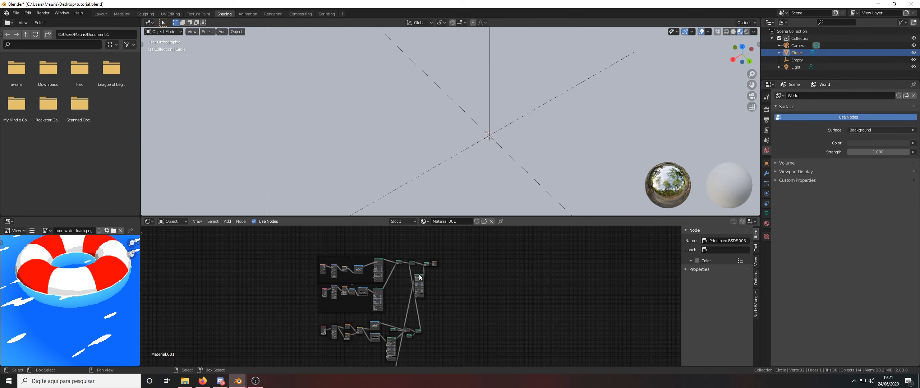
scroll(434, 284, "down", 1)
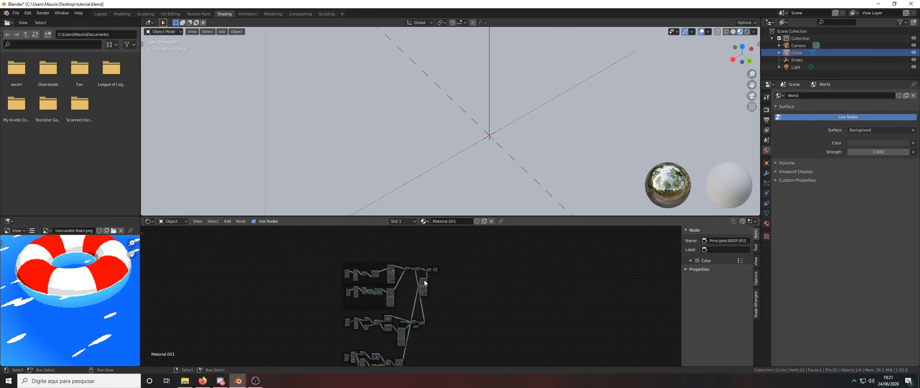
Step: Place the foam rings' Principled BSDF back at the end of its own node chain below the other water layers
right_click(414, 152, "shift")
scroll(430, 291, "up", 2)
left_click_drag(415, 277, 417, 350)
scroll(441, 336, "down", 3)
middle_click_drag(458, 331, 450, 281)
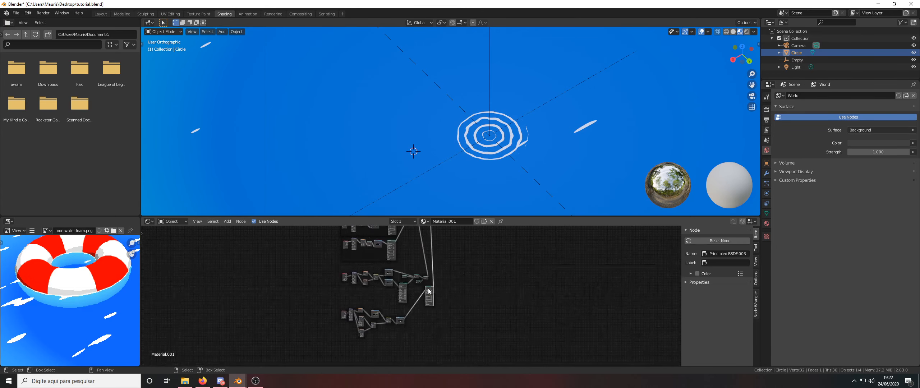
scroll(431, 290, "up", 1)
left_click_drag(430, 289, 412, 323)
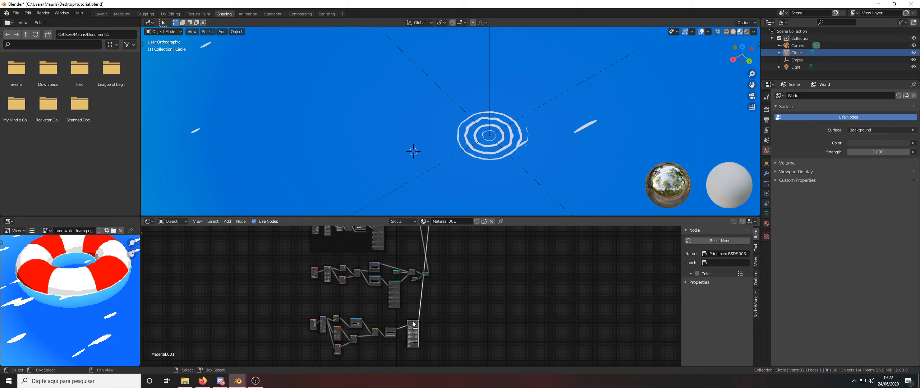
Step: Select the Empty at the circle's center and scale it up to enlarge the foam rings
scroll(424, 168, "down", 7)
scroll(424, 168, "down", 2)
middle_click_drag(425, 164, 429, 139)
scroll(440, 176, "up", 4)
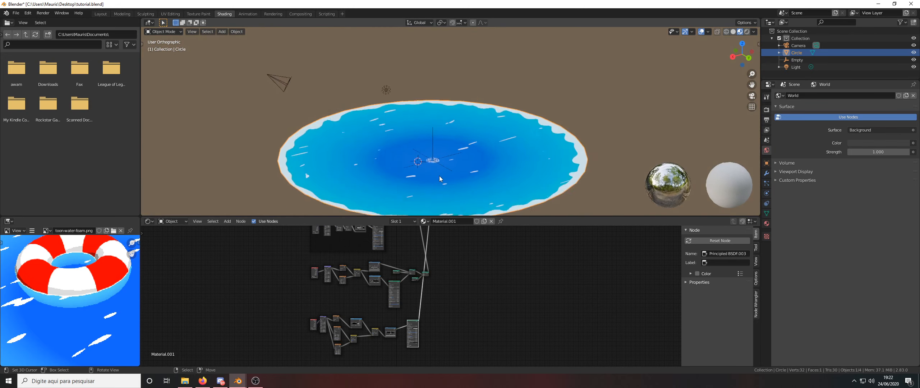
left_click(427, 107)
key("s")
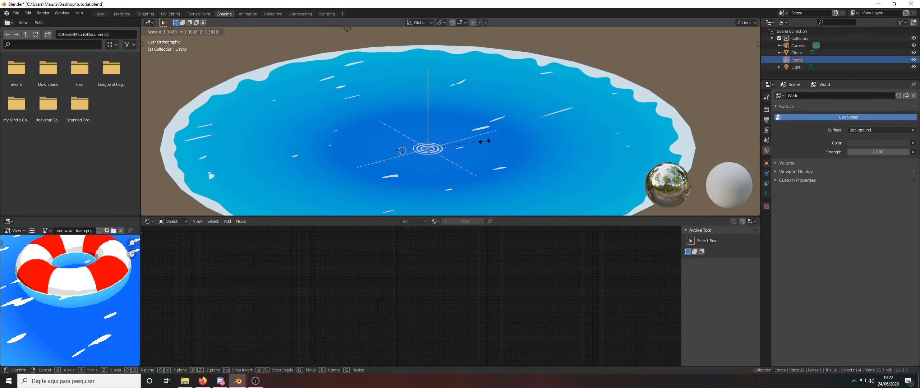
left_click(587, 147)
middle_click_drag(520, 122, 510, 141)
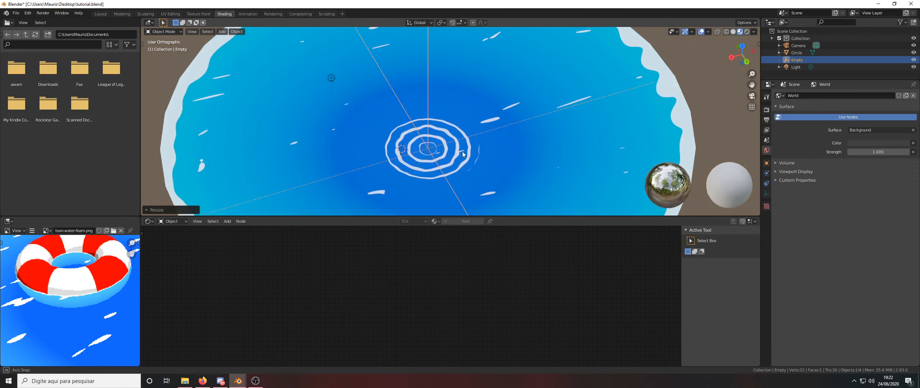
Step: Try moving the Empty along the Y, X and Z axes to test how the foam rings follow it
scroll(509, 141, "down", 4)
key("g")
key("y")
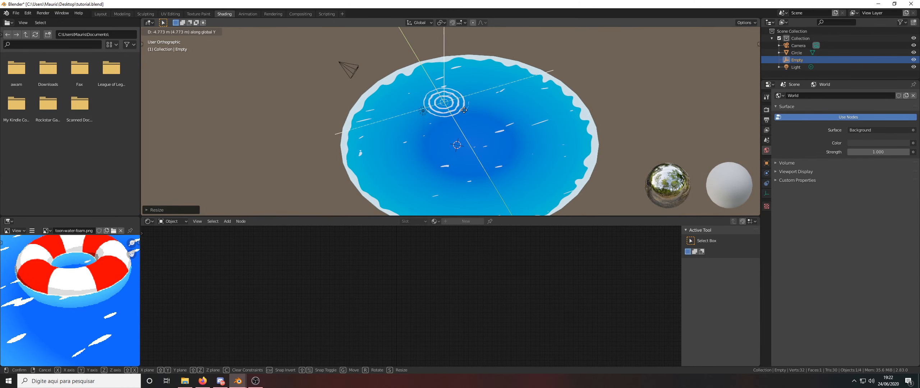
left_click(463, 154)
scroll(463, 154, "up", 4)
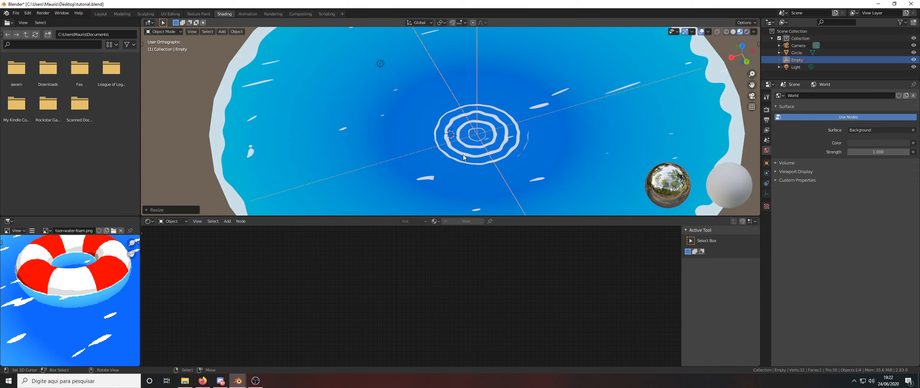
key("g")
key("x")
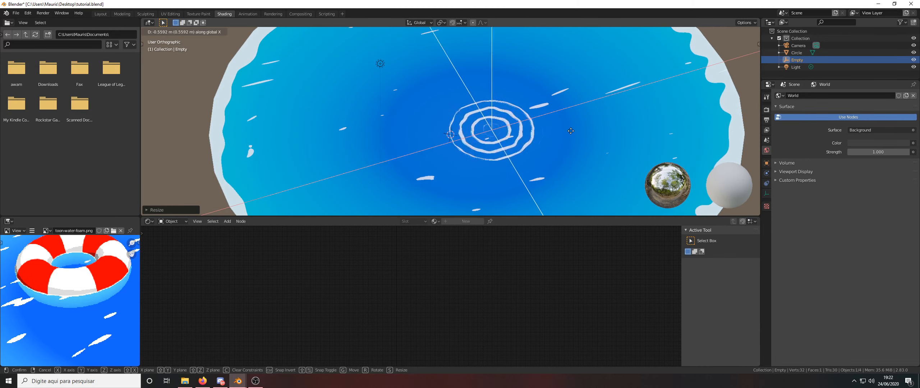
key("z")
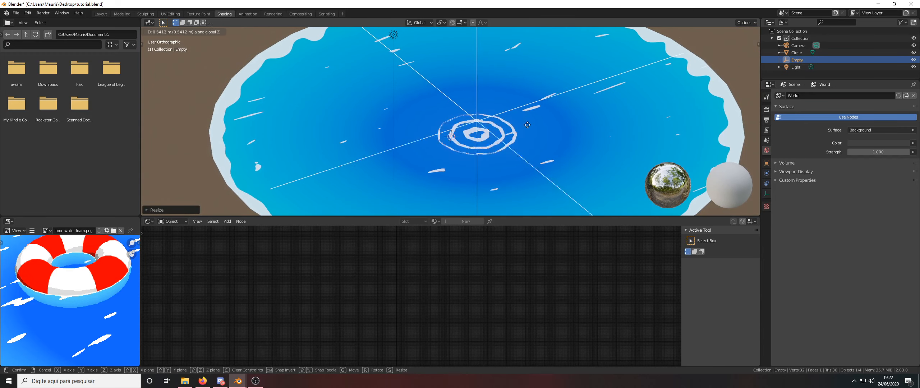
right_click(527, 131)
Step: Inspect the whole water circle with the enlarged foam rings from different angles and distances
scroll(527, 131, "down", 1)
scroll(527, 131, "down", 4)
scroll(499, 114, "up", 3)
middle_click_drag(500, 113, 546, 114)
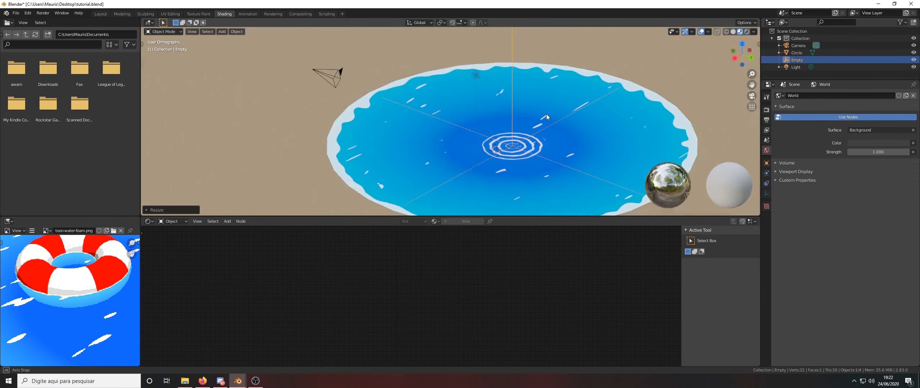
scroll(522, 136, "down", 2)
scroll(505, 125, "up", 4)
scroll(512, 150, "down", 2)
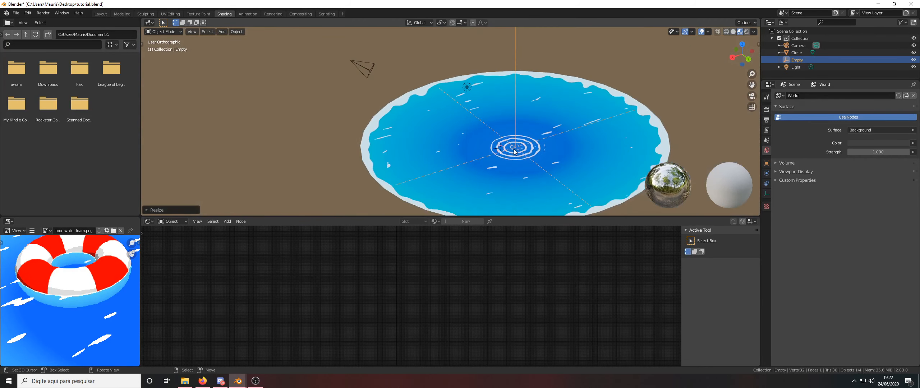
Step: Select the circle and examine the Texture Coordinate, Mapping, Wave Texture, Mix and ColorRamp nodes of the foam rings chain
left_click(578, 168)
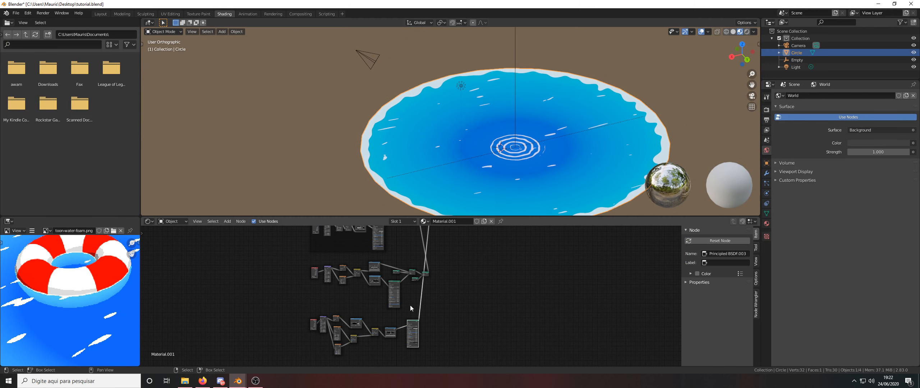
scroll(410, 305, "up", 4)
left_click(248, 277)
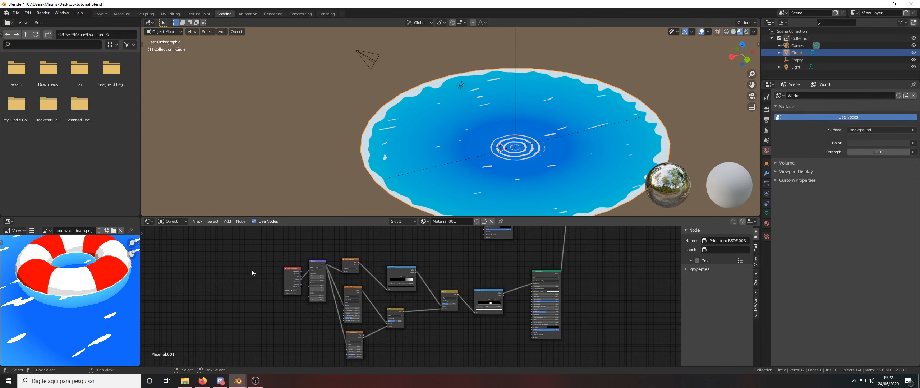
scroll(506, 154, "up", 6)
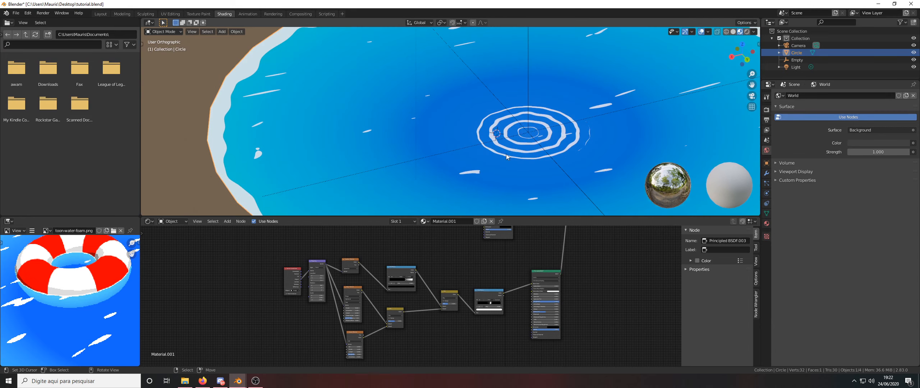
scroll(314, 298, "up", 2)
scroll(353, 294, "up", 2)
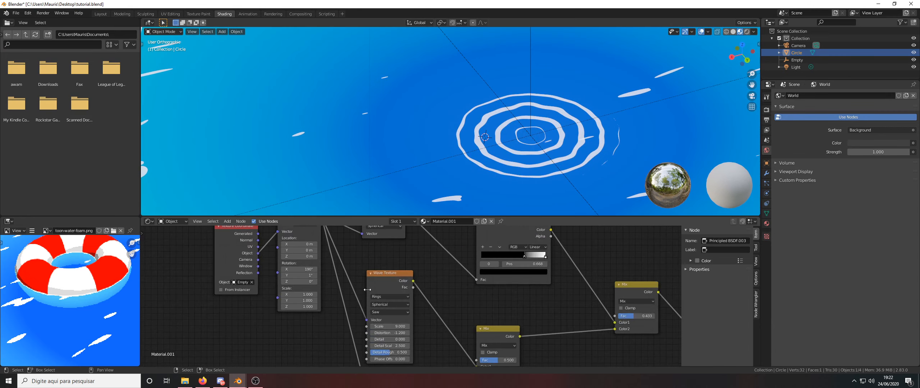
mouse_move(524, 256)
left_mouse_down()
mouse_move(510, 259)
mouse_move(526, 259)
left_mouse_up()
scroll(482, 277, "down", 1)
scroll(482, 277, "down", 2)
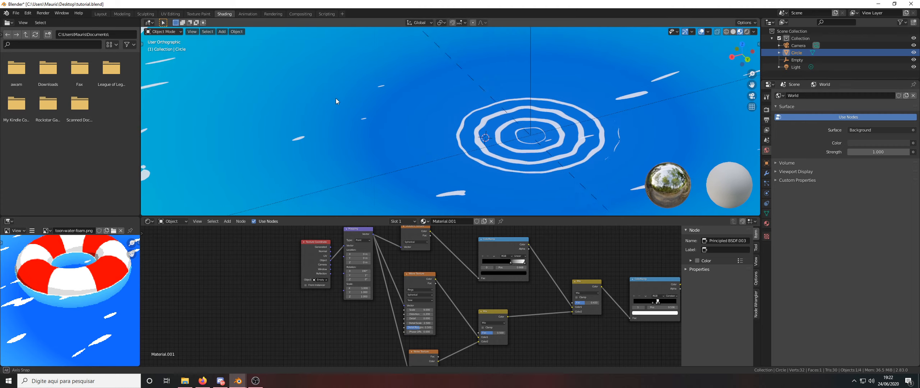
Step: Drive the Mapping node's Location Z in the Inner ripples frame with the expression #frame*.001
scroll(341, 239, "down", 6)
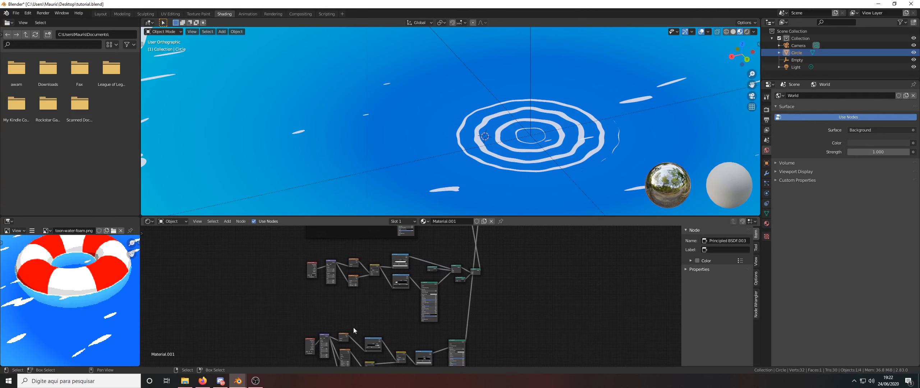
scroll(387, 101, "down", 5)
scroll(390, 114, "up", 1)
scroll(399, 109, "down", 2)
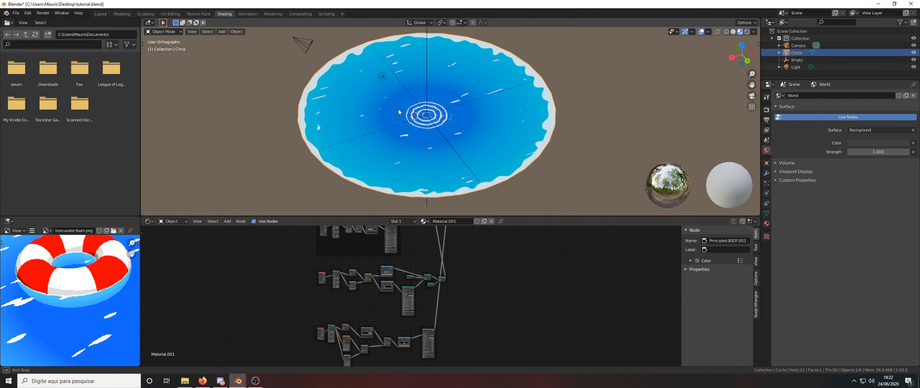
scroll(399, 100, "up", 3)
scroll(348, 309, "up", 2)
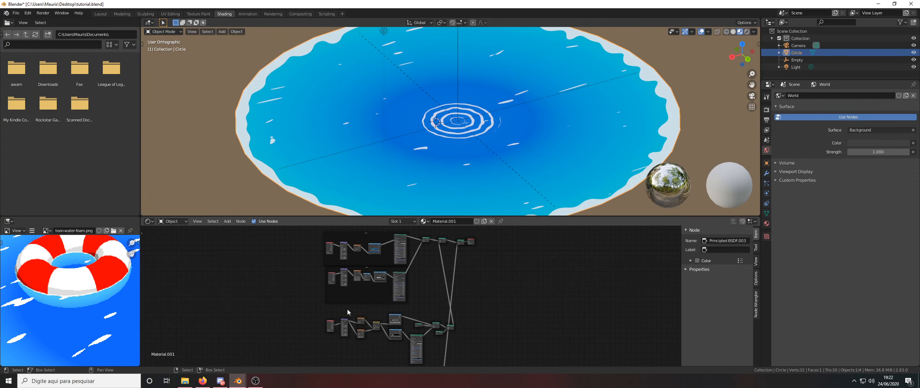
scroll(398, 259, "up", 6)
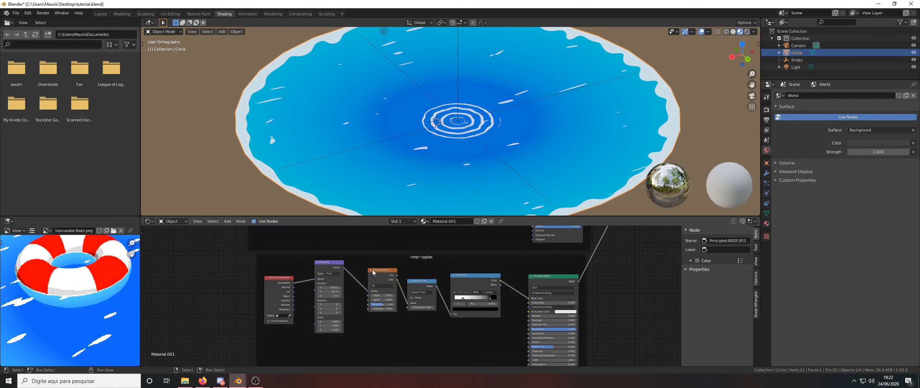
scroll(310, 274, "up", 1)
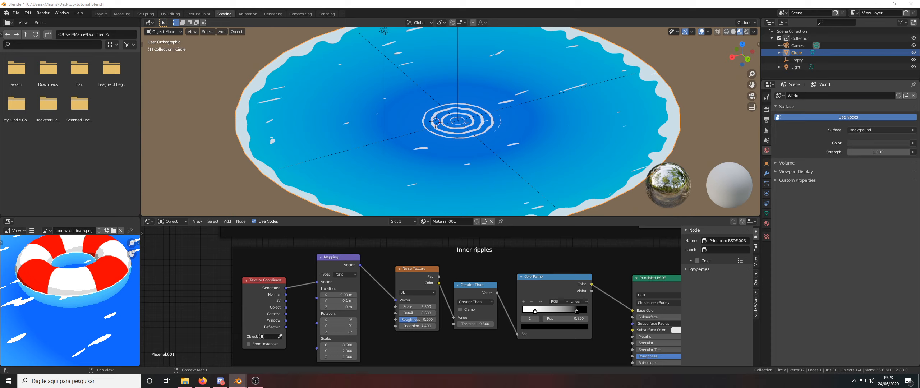
left_click(336, 307)
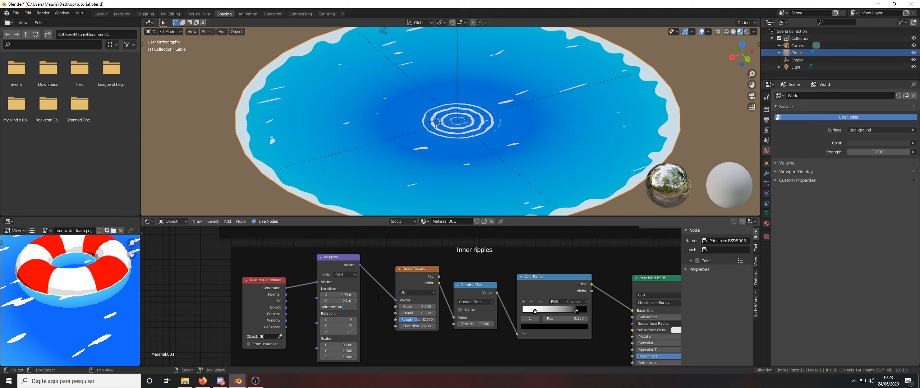
key("Return")
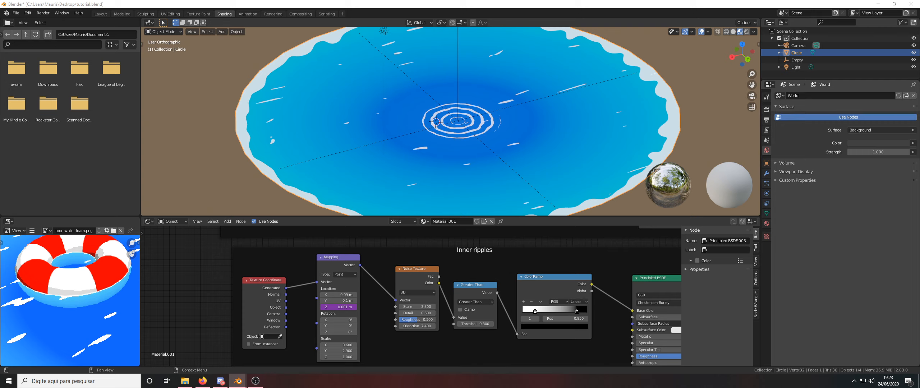
middle_click_drag(506, 147, 516, 148)
middle_click_drag(432, 164, 419, 163)
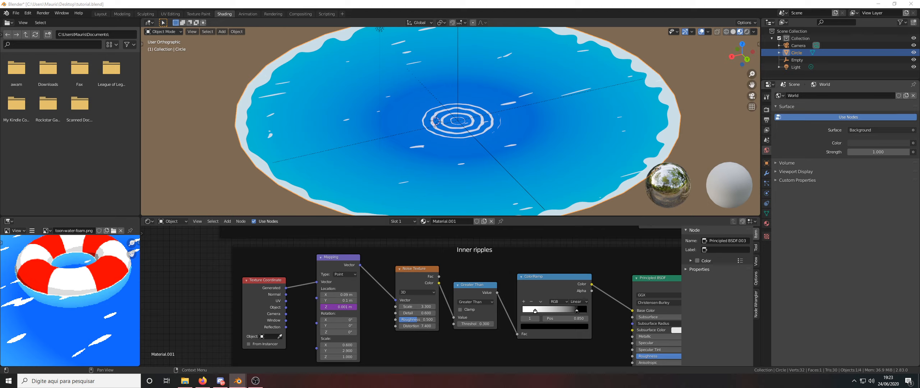
Step: Insert a keyframe on the Magic Texture's Scale of 4.400 at frame 1 and save the file
scroll(495, 261, "down", 3)
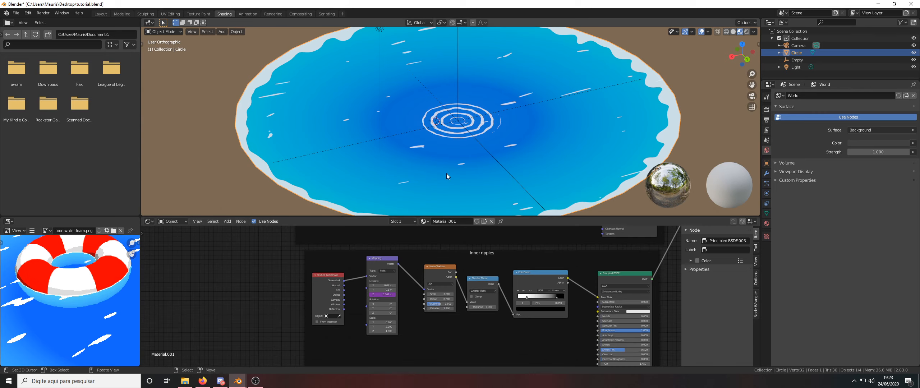
scroll(447, 173, "down", 3)
scroll(437, 182, "up", 2)
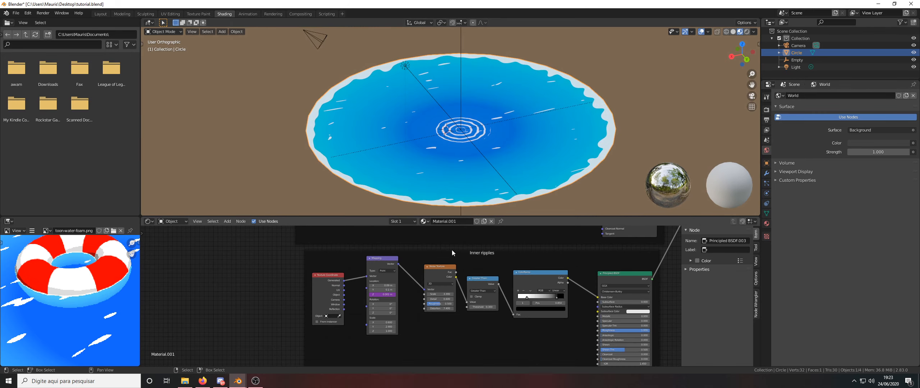
middle_click_drag(459, 295, 455, 294)
scroll(455, 295, "down", 9)
middle_click_drag(448, 319, 446, 271)
scroll(446, 338, "up", 4)
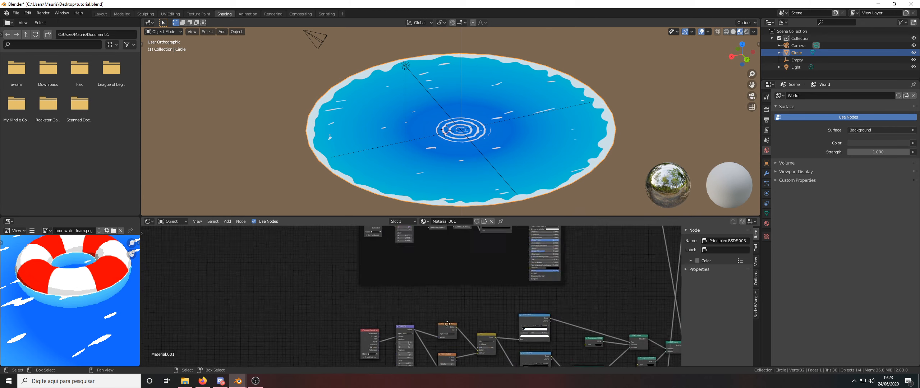
middle_click_drag(446, 353, 452, 284)
scroll(447, 295, "up", 4)
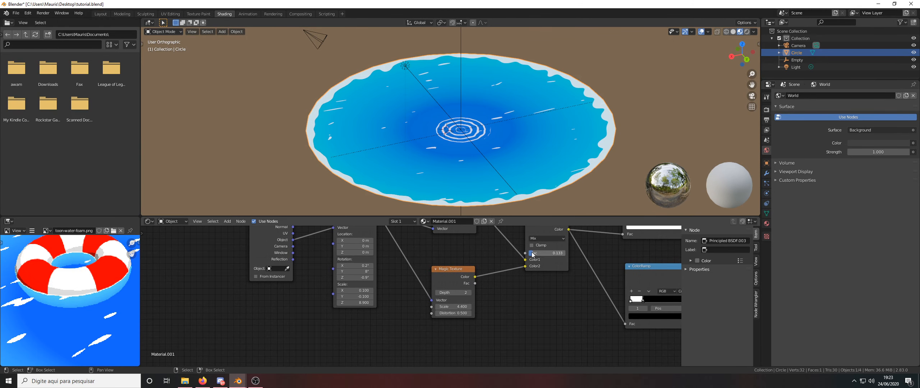
scroll(443, 302, "up", 2)
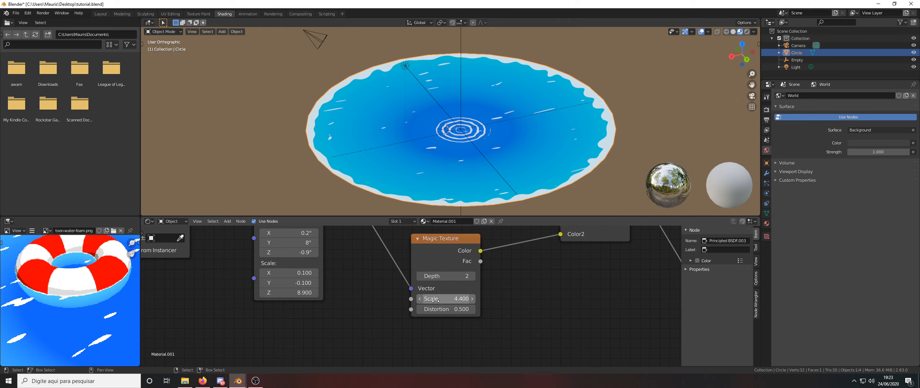
right_click(436, 300)
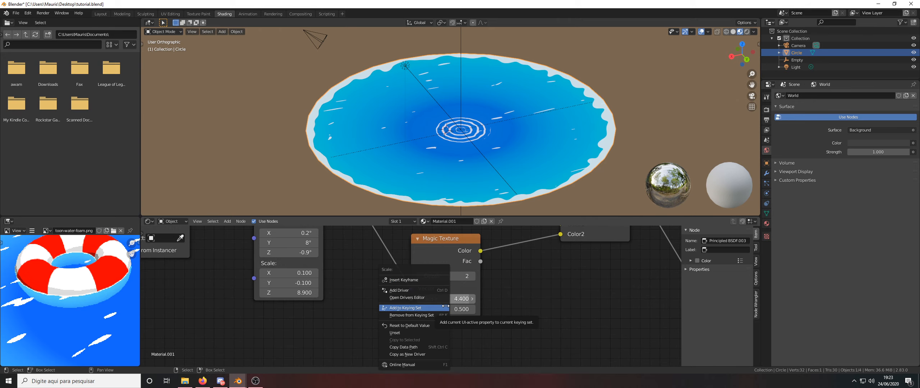
left_click(427, 280)
middle_click_drag(490, 169, 483, 172)
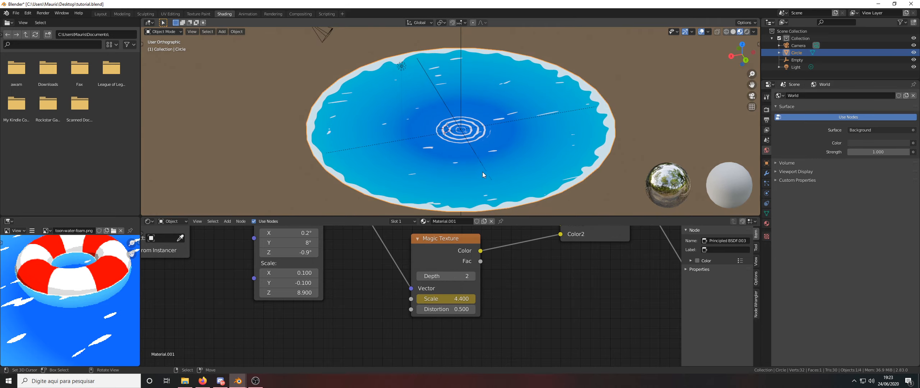
scroll(478, 262, "down", 2)
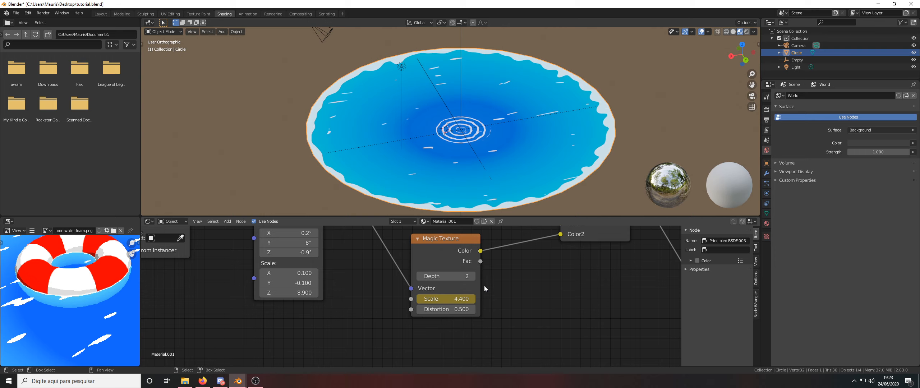
middle_click_drag(492, 289, 478, 304)
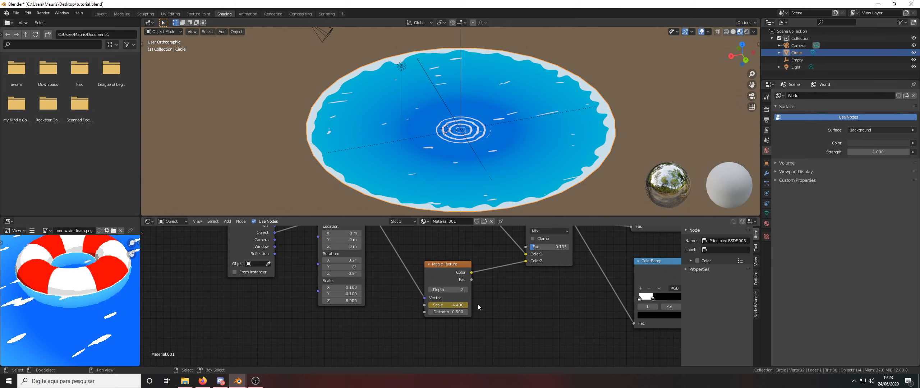
key("ctrl+s")
left_click(350, 98)
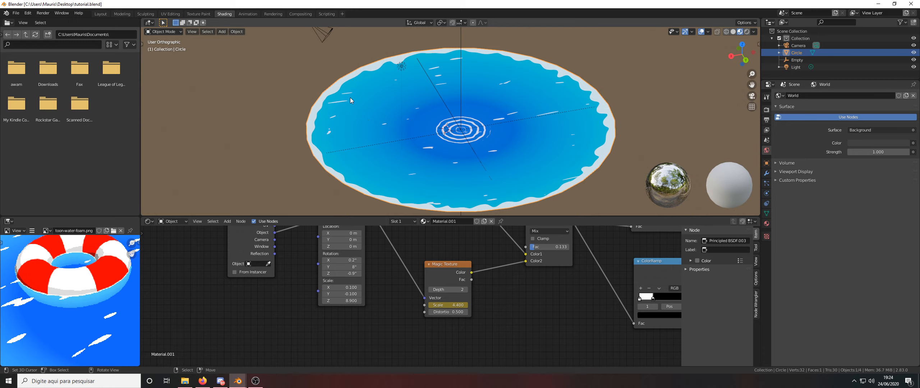
scroll(381, 123, "down", 1)
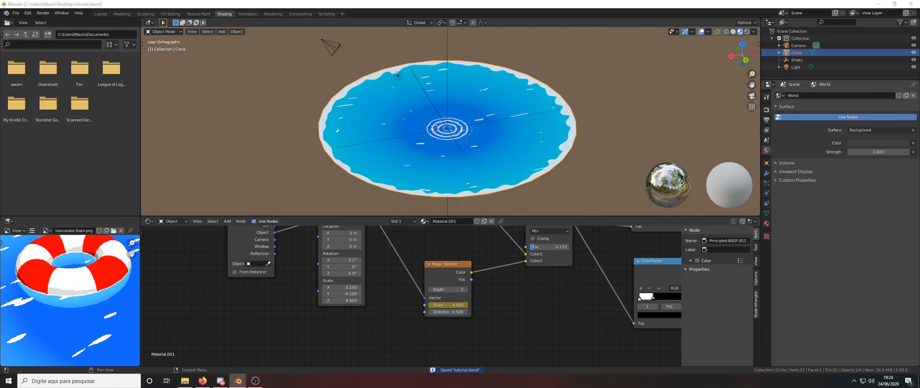
Step: Drive Rotation Y of the Empty-based Mapping node with a #frame multiplication expression and save the file
scroll(410, 284, "down", 4)
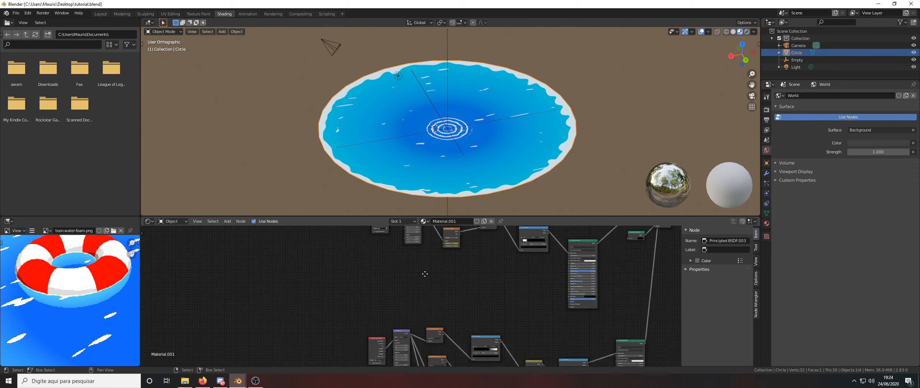
scroll(406, 310, "up", 5)
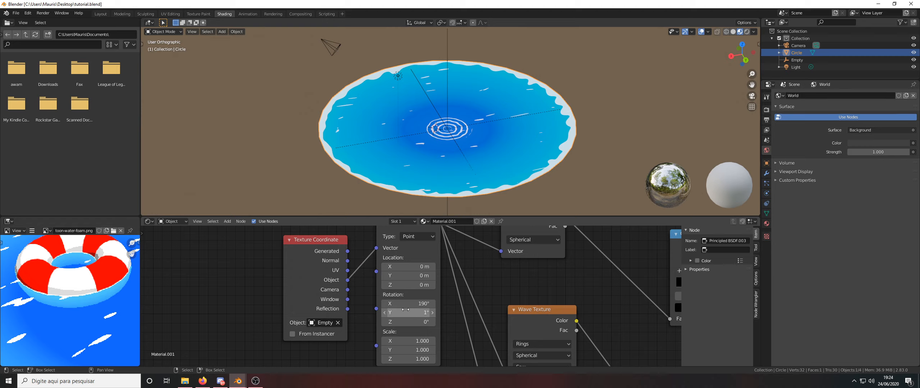
left_click(405, 310)
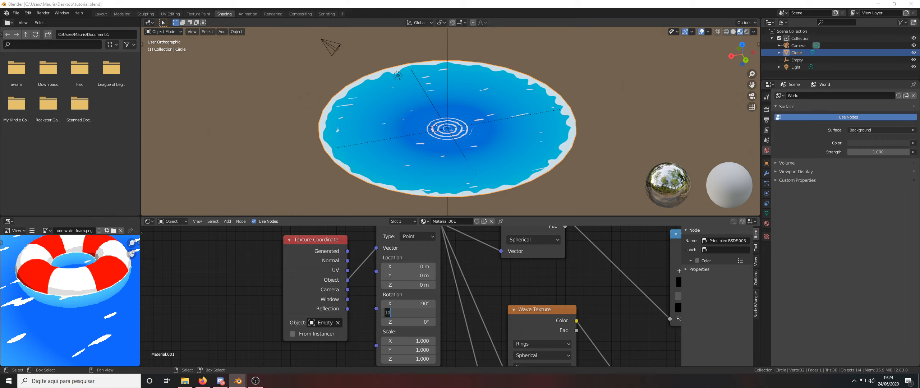
left_click(397, 313)
left_click(396, 313)
type("#frame")
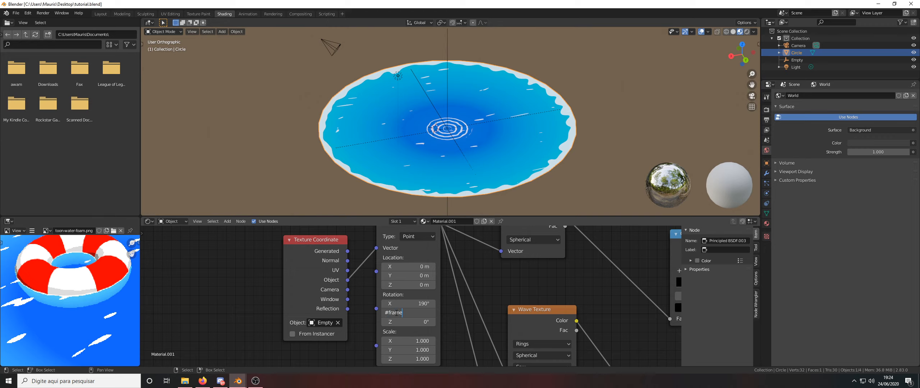
type("*")
key("Return")
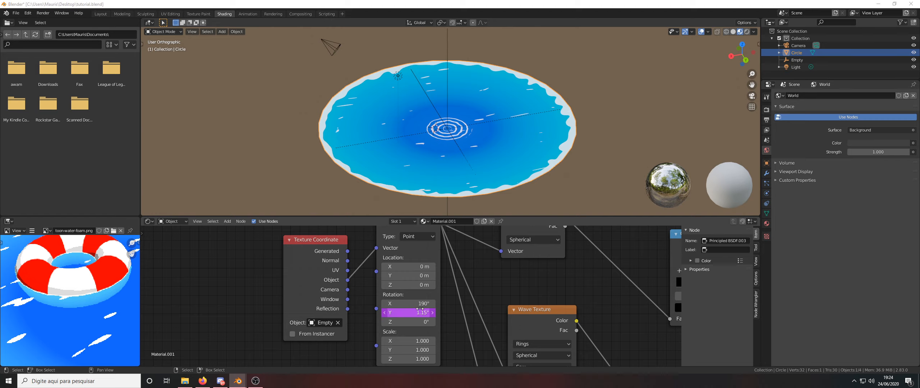
left_click(412, 312)
key("Return")
scroll(488, 284, "down", 1)
key("ctrl+s")
scroll(345, 115, "down", 2)
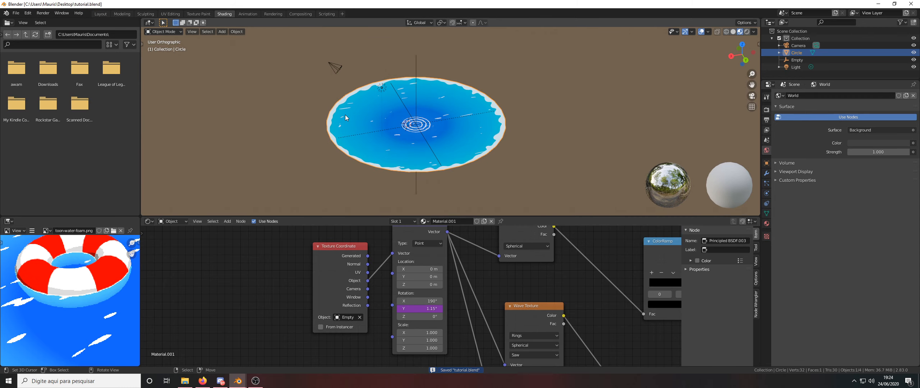
Step: Switch the file browser area to a Timeline and fit more of its frame range in view
scroll(406, 266, "down", 6)
middle_click_drag(407, 269, 426, 274)
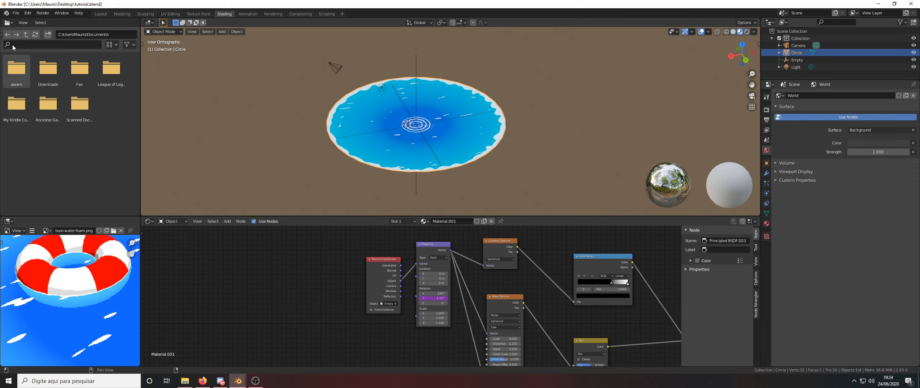
middle_click_drag(416, 319, 349, 247)
middle_click_drag(423, 291, 426, 325)
scroll(424, 303, "up", 4)
scroll(425, 324, "up", 1)
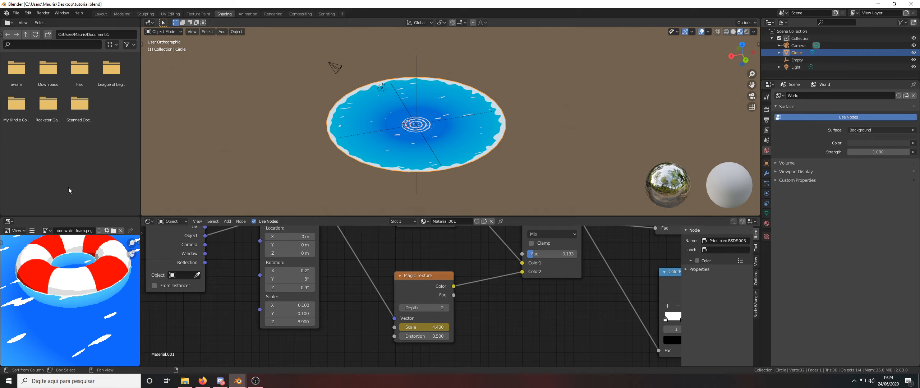
left_click(8, 22)
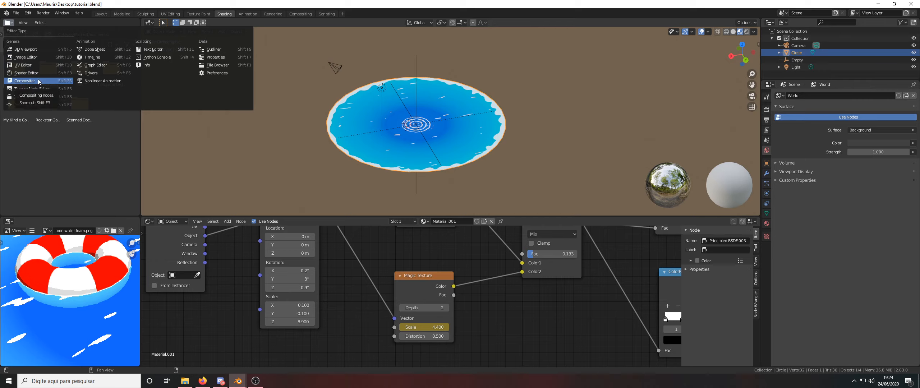
left_click(90, 57)
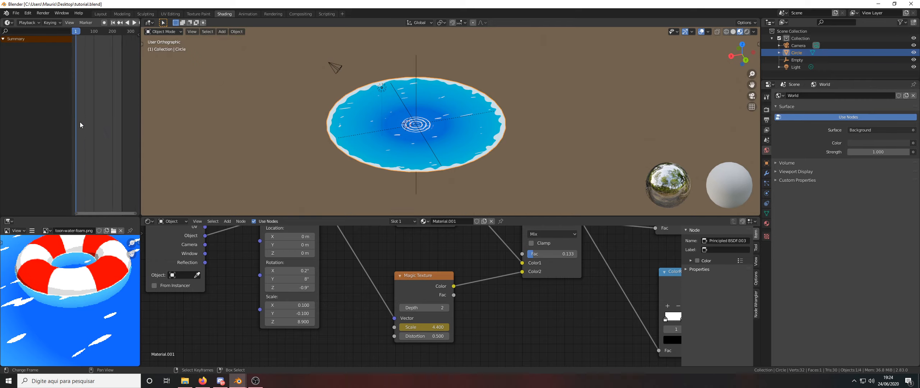
scroll(87, 122, "down", 2)
scroll(92, 120, "down", 2)
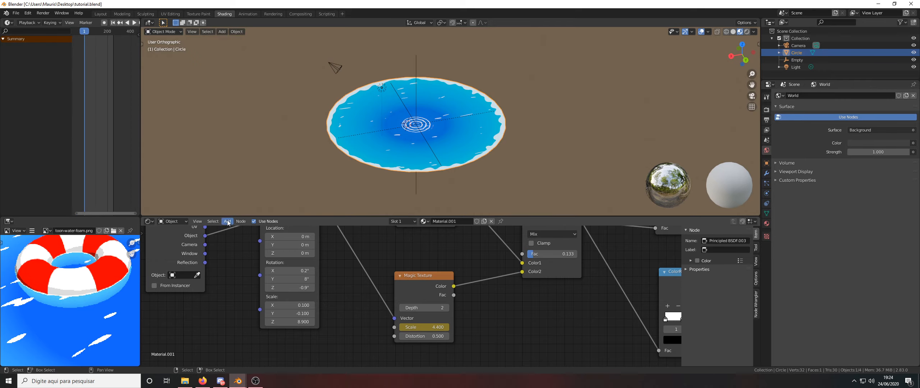
scroll(96, 126, "down", 2)
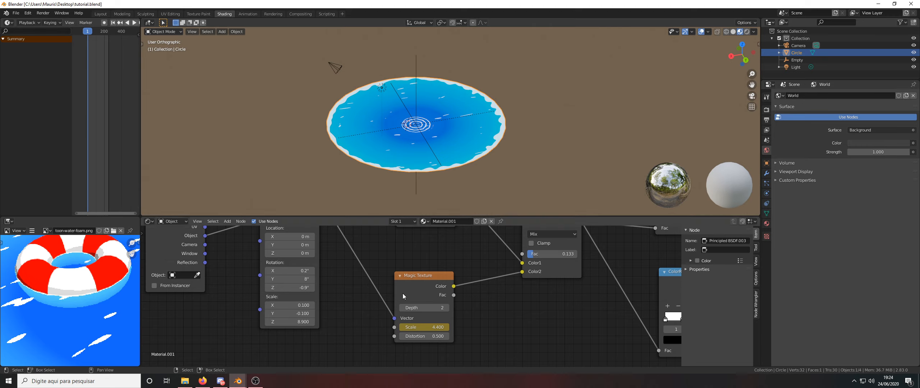
Step: Move the Timeline's playhead to frame 250
right_click(415, 325)
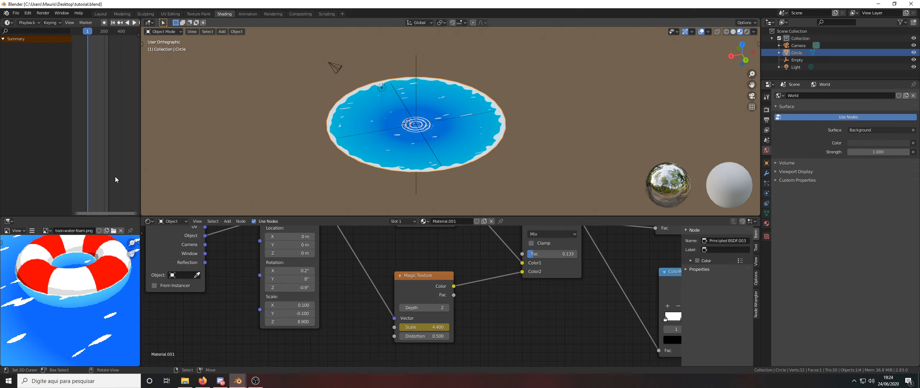
scroll(97, 144, "up", 2)
scroll(102, 50, "up", 4)
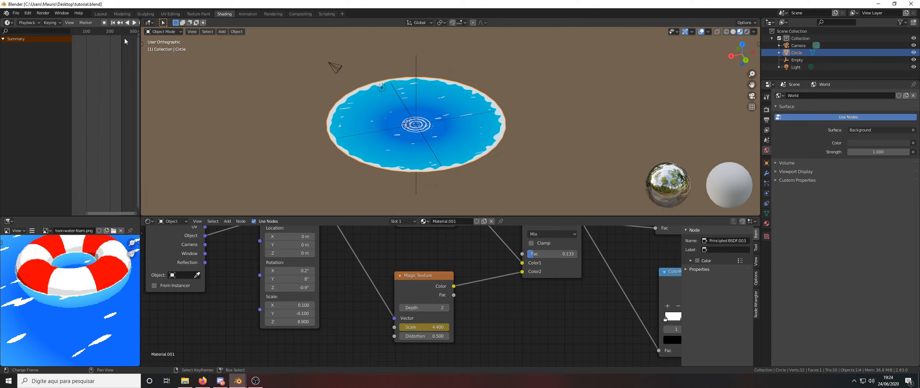
left_click_drag(120, 36, 122, 36)
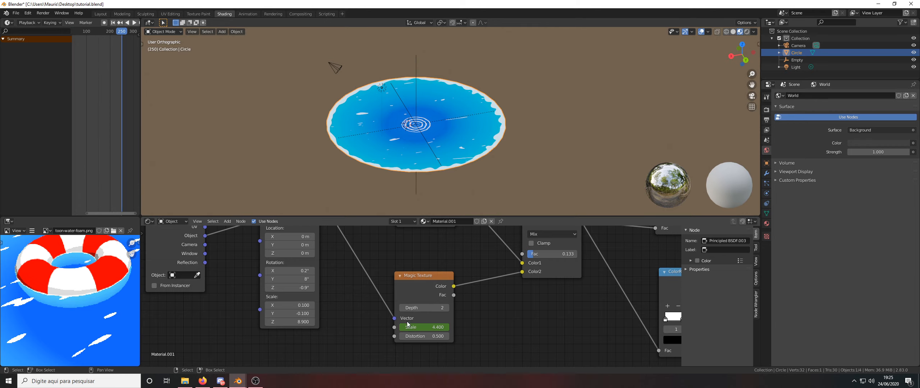
Step: Set the Magic Texture's Scale to 6.15 with a keyframe at frame 250, and save the file
right_click(420, 326)
left_click(409, 327)
type("6.15")
key("Return")
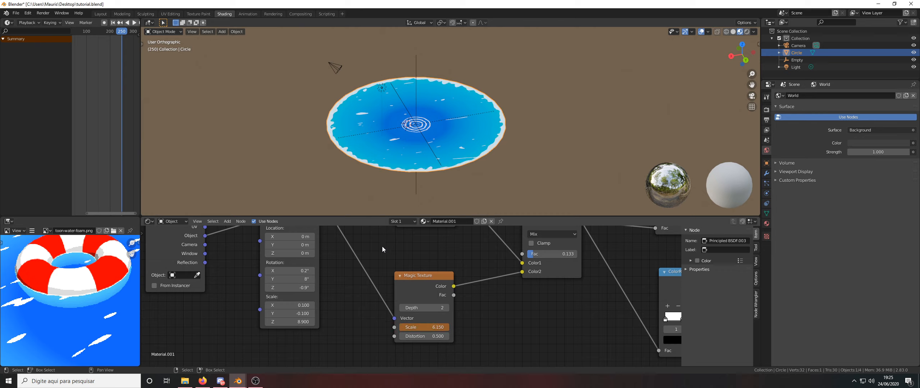
right_click(420, 325)
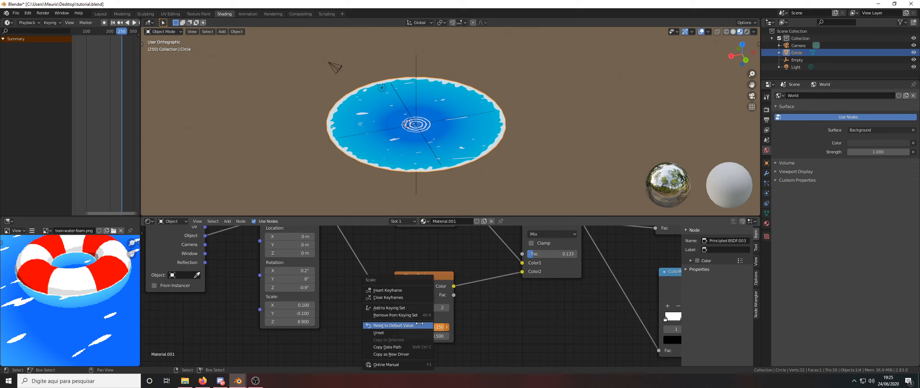
left_click(398, 292)
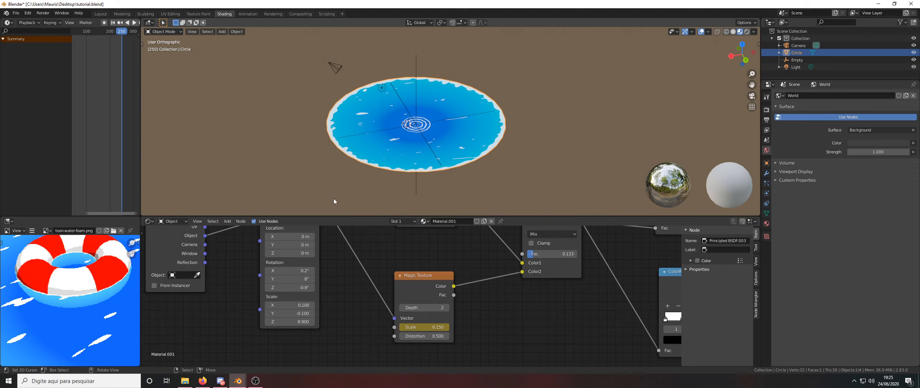
middle_click_drag(239, 187, 242, 184)
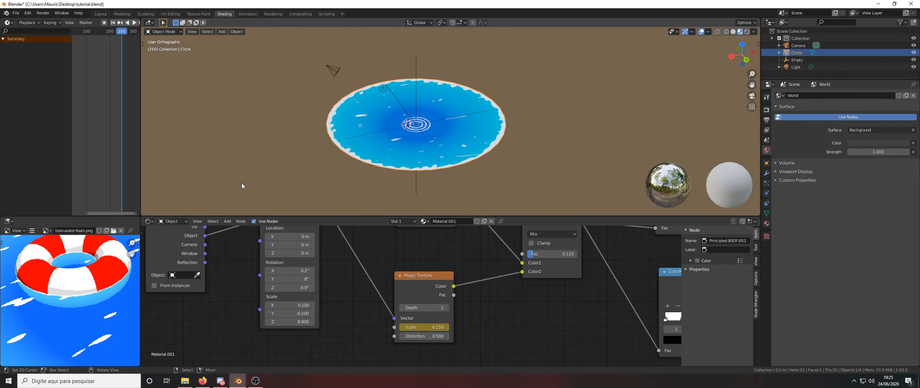
middle_click_drag(324, 187, 335, 176)
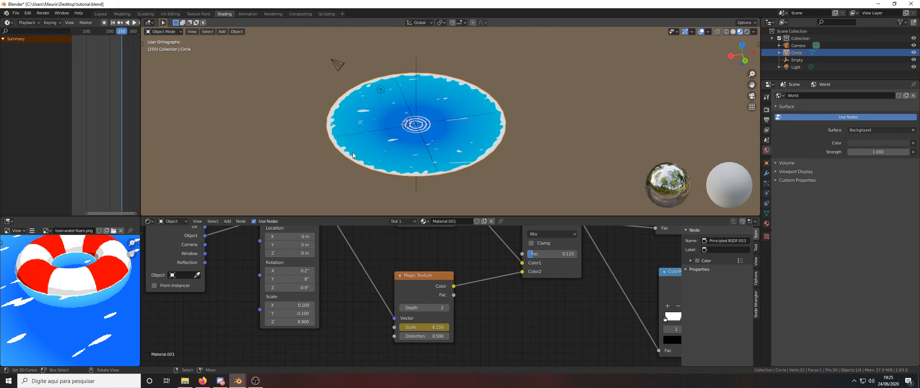
key("ctrl+s")
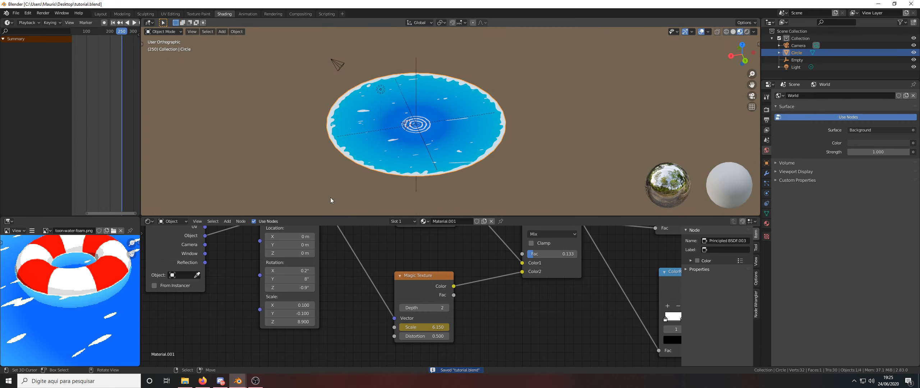
Step: Play the animation and examine the moving edge foam, inner ripples and foam rings up close
scroll(347, 291, "down", 8)
middle_click_drag(372, 312, 368, 268)
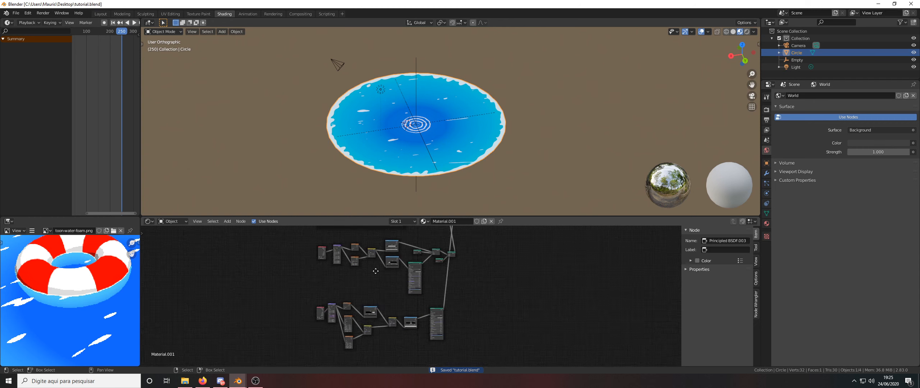
scroll(367, 269, "down", 1)
key("space")
scroll(357, 118, "up", 3)
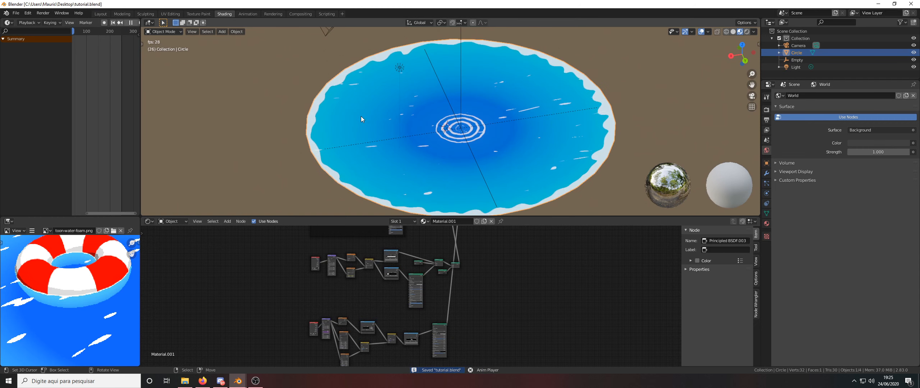
scroll(457, 101, "up", 1)
scroll(457, 101, "up", 2)
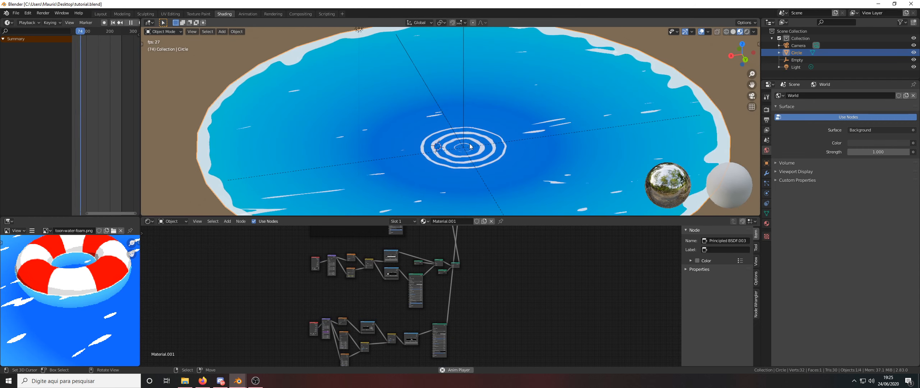
Step: Examine the playing animation's foam rings, ripples and edge foam from several angles and distances
scroll(467, 140, "up", 2)
middle_click_drag(471, 145, 473, 164)
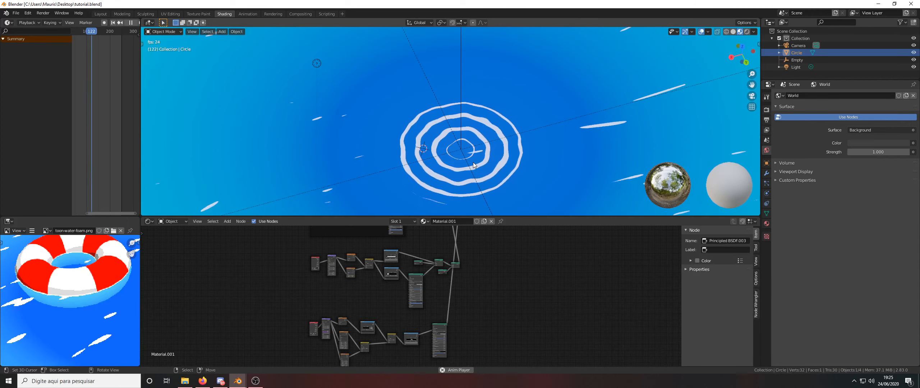
scroll(475, 158, "down", 8)
scroll(481, 158, "up", 4)
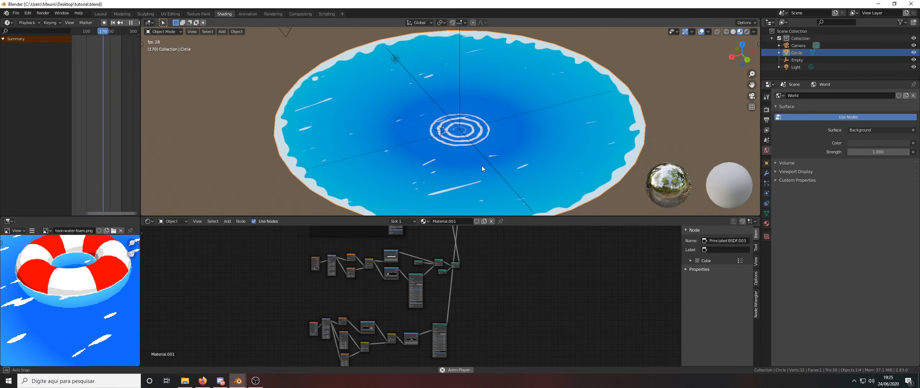
mouse_move(485, 162)
middle_mouse_down()
mouse_move(477, 166)
mouse_move(476, 154)
mouse_move(487, 158)
middle_mouse_up()
scroll(482, 154, "down", 2)
scroll(482, 154, "up", 2)
scroll(464, 124, "up", 3)
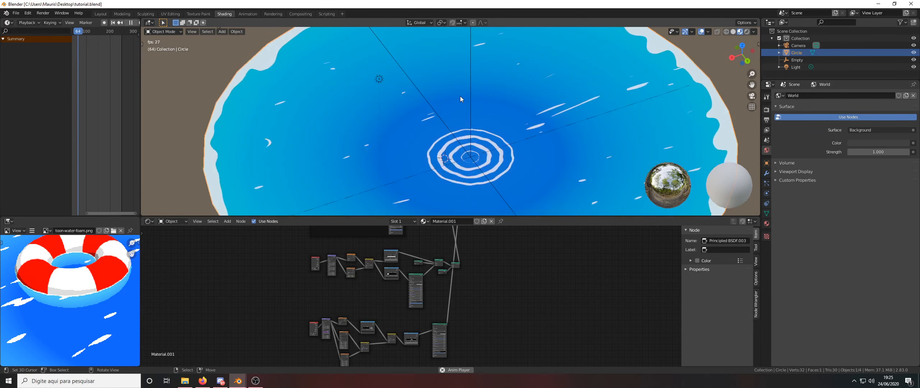
middle_click_drag(470, 89, 495, 67)
Step: Select the Empty at the centre of the water circle and try scaling it up uniformly while the animation plays
left_click(473, 68)
scroll(470, 96, "up", 1)
middle_click_drag(471, 95, 447, 152)
scroll(448, 151, "up", 2)
scroll(448, 153, "down", 5)
scroll(463, 145, "up", 4)
scroll(446, 153, "up", 1)
scroll(453, 158, "down", 6)
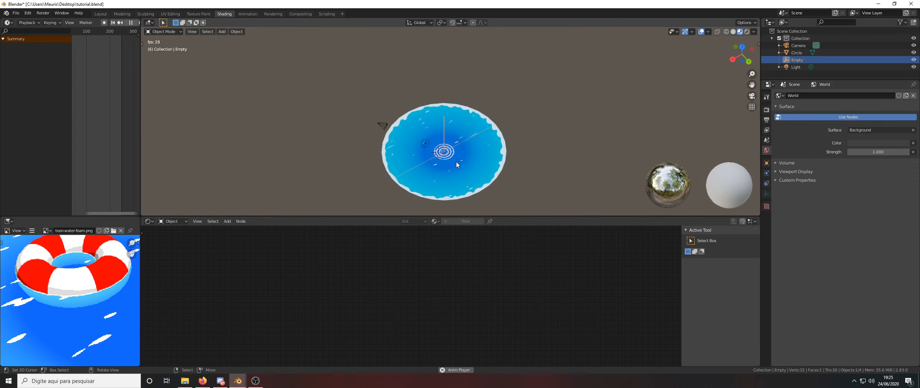
scroll(459, 162, "up", 3)
key("s")
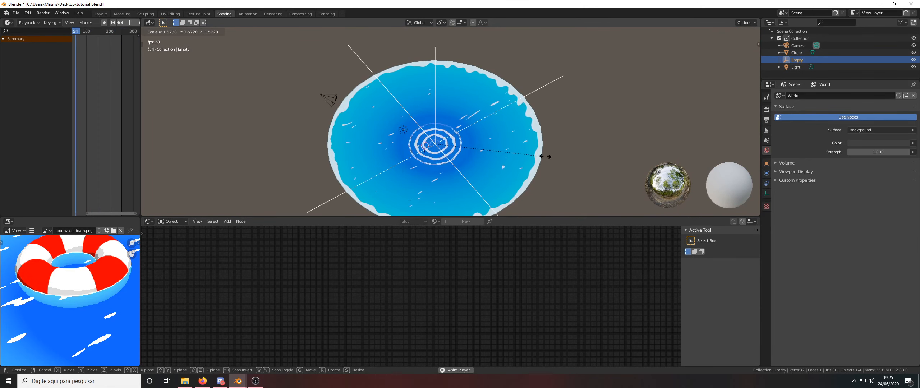
right_click(584, 136)
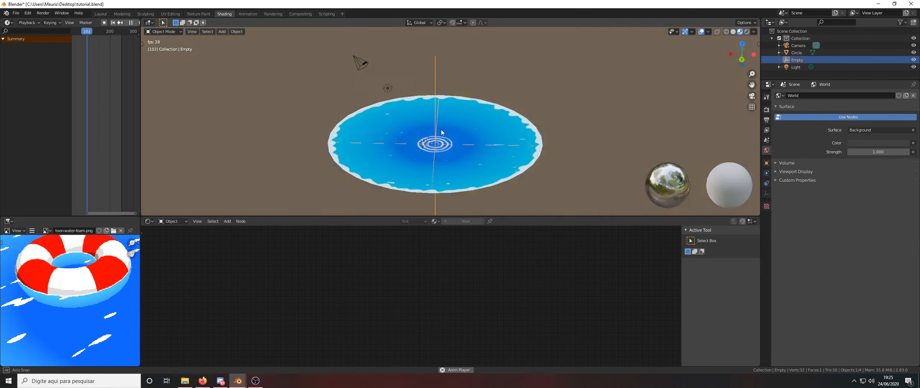
Step: Try moving the Empty along the global Y axis to preview the foam rings following it across the water
scroll(451, 150, "up", 2)
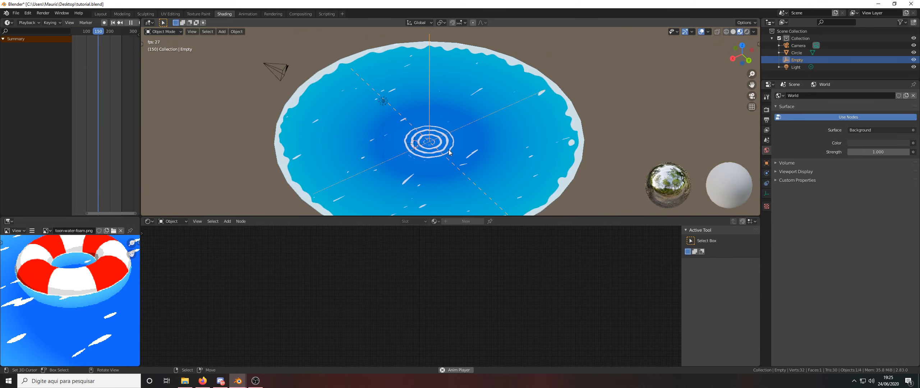
key("g")
key("y")
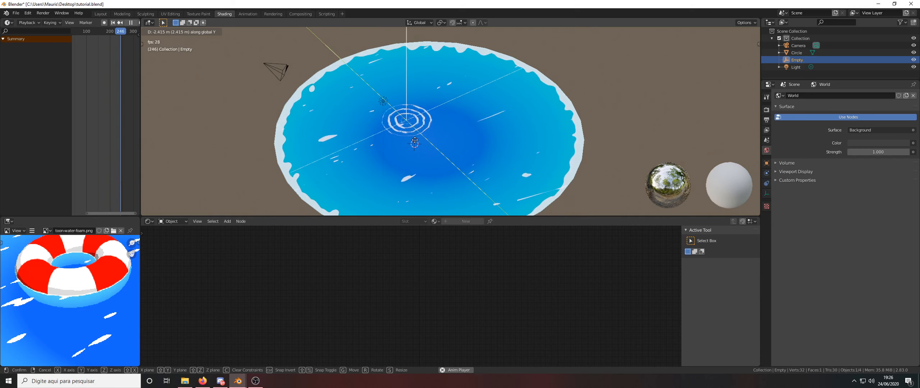
right_click(440, 154)
mouse_move(440, 154)
middle_mouse_down()
mouse_move(409, 138)
mouse_move(439, 147)
middle_mouse_up()
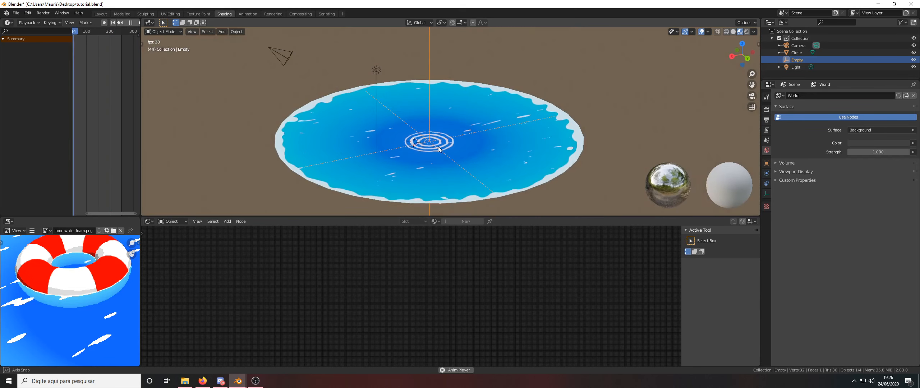